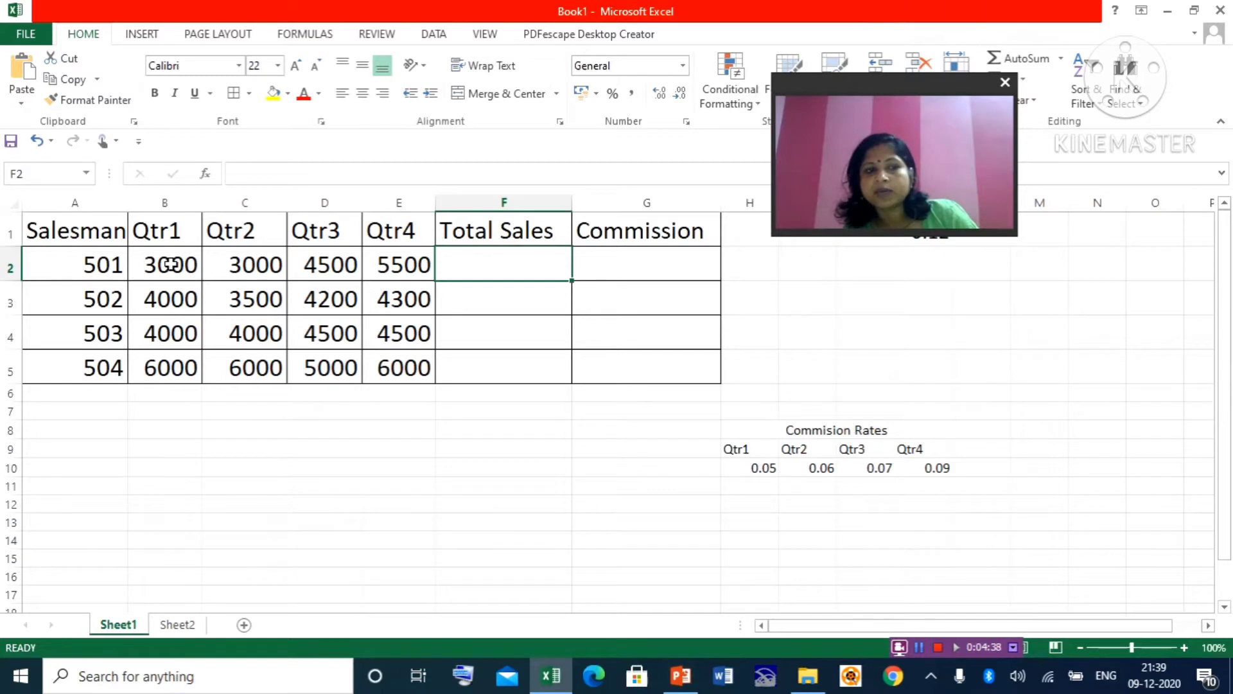
Step: Enter the formula =B2+C2+D2+E2 in cell F2 to total the first salesman's four quarters
left_click(170, 264)
left_click(248, 264)
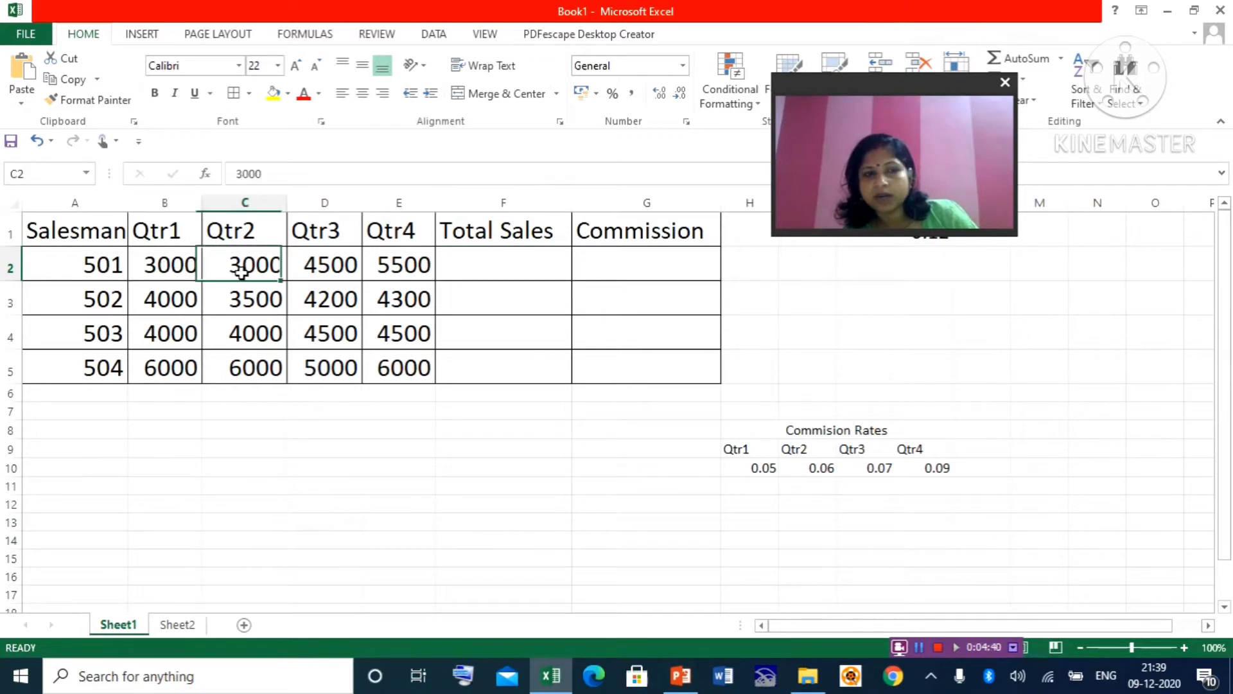
left_click(318, 264)
left_click(399, 264)
left_click(448, 264)
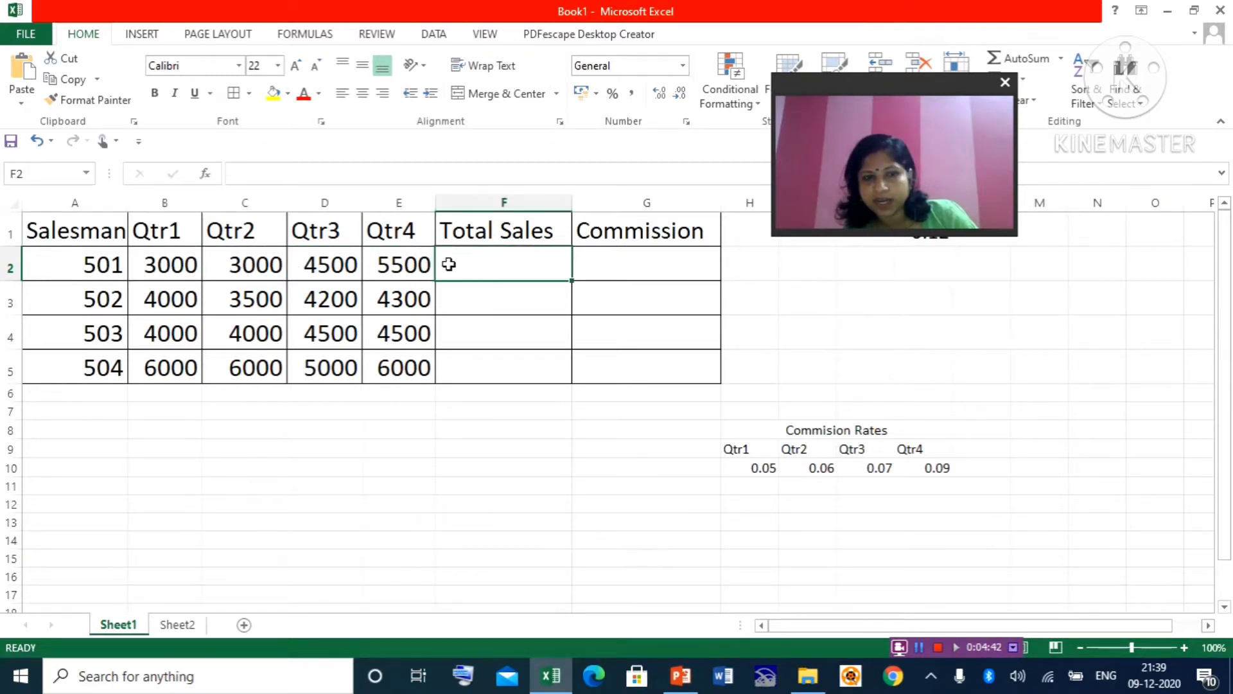
type("=")
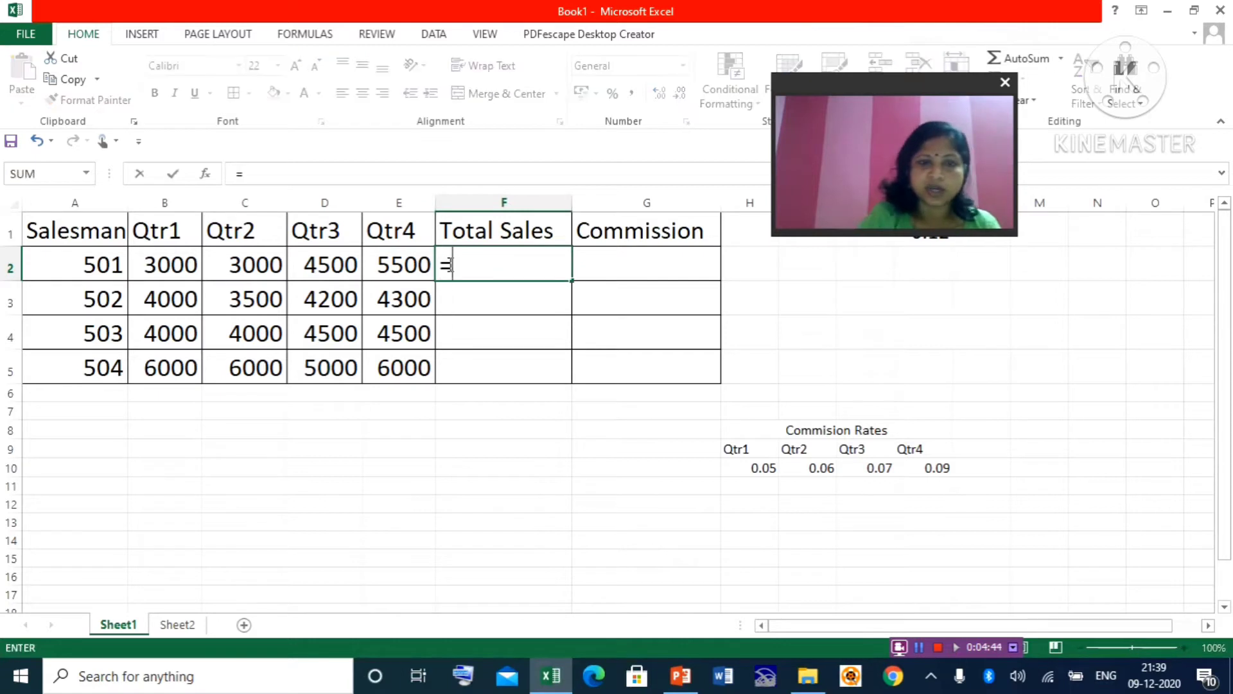
left_click(161, 269)
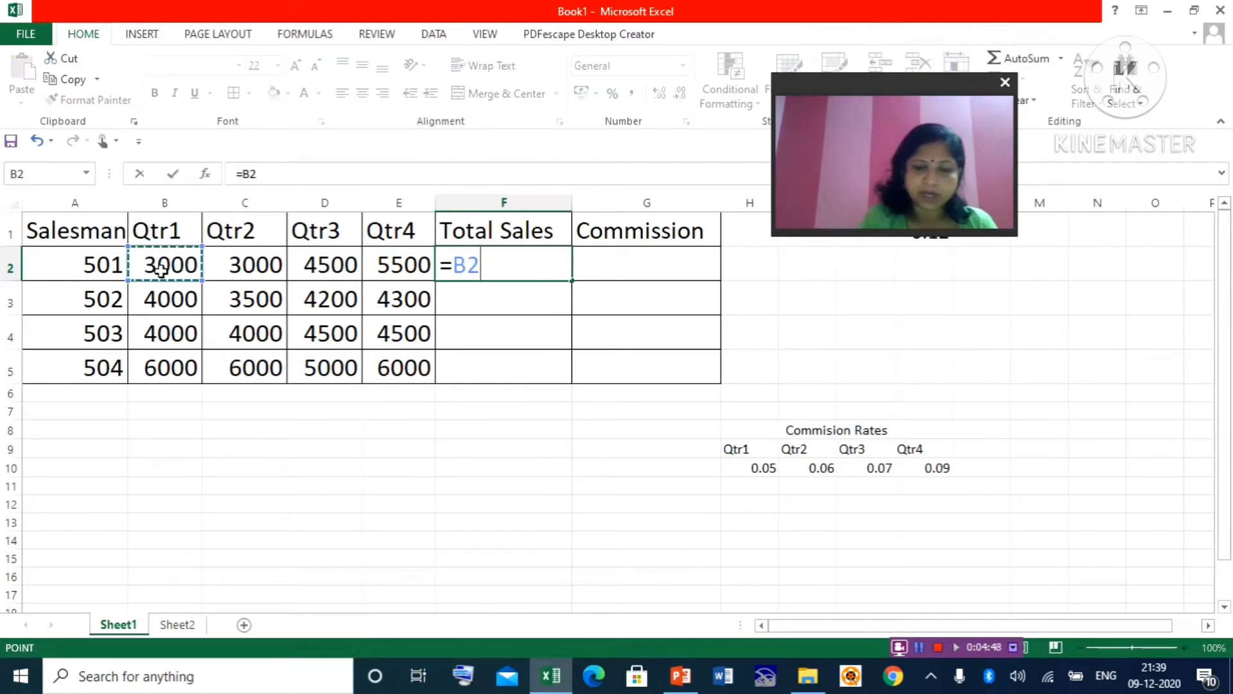
type("+")
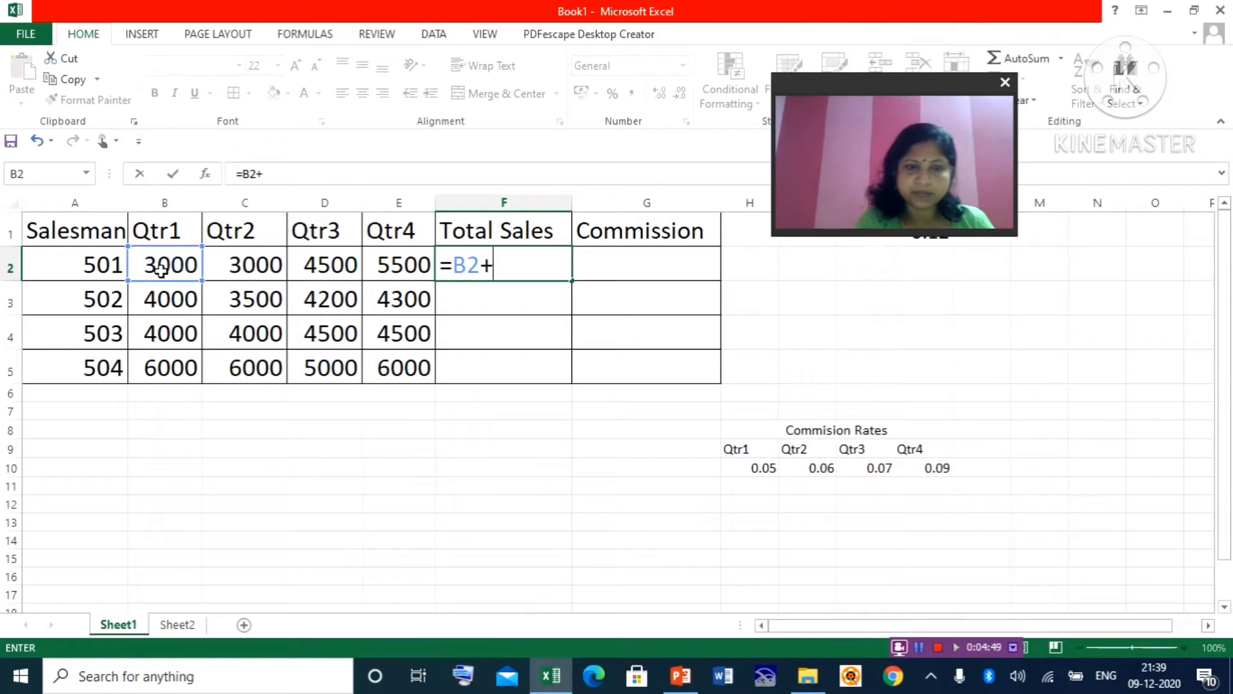
left_click(246, 270)
type("+")
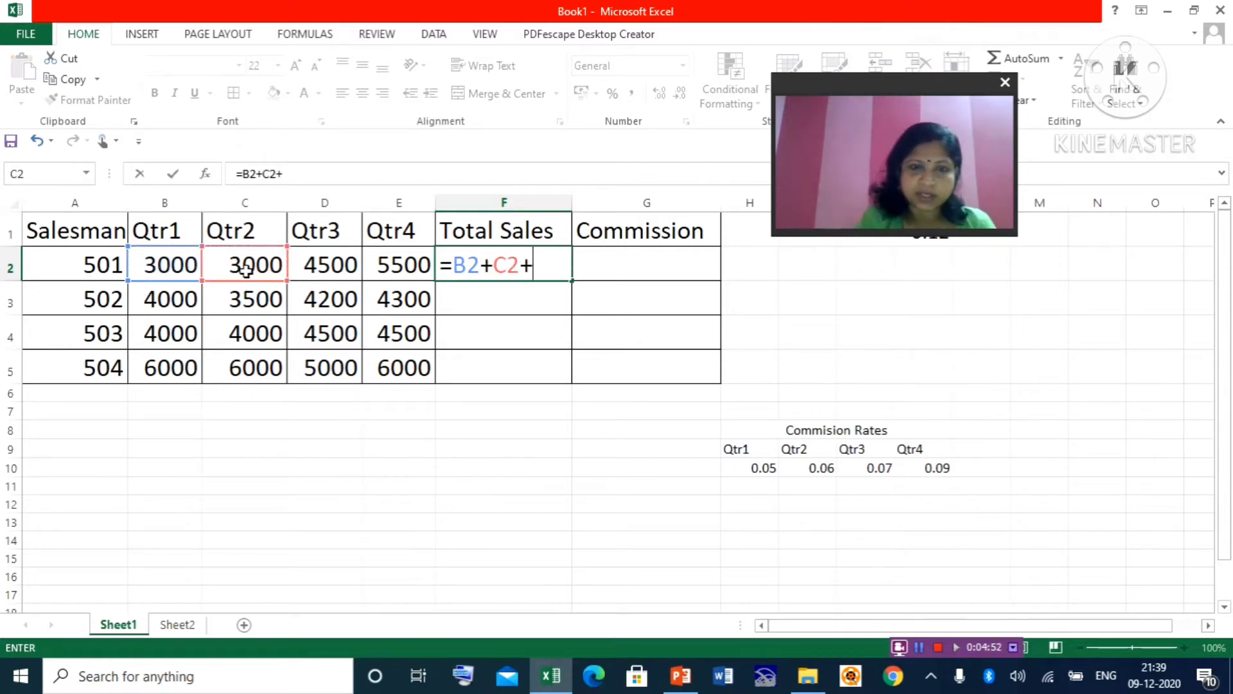
left_click(331, 269)
type("+")
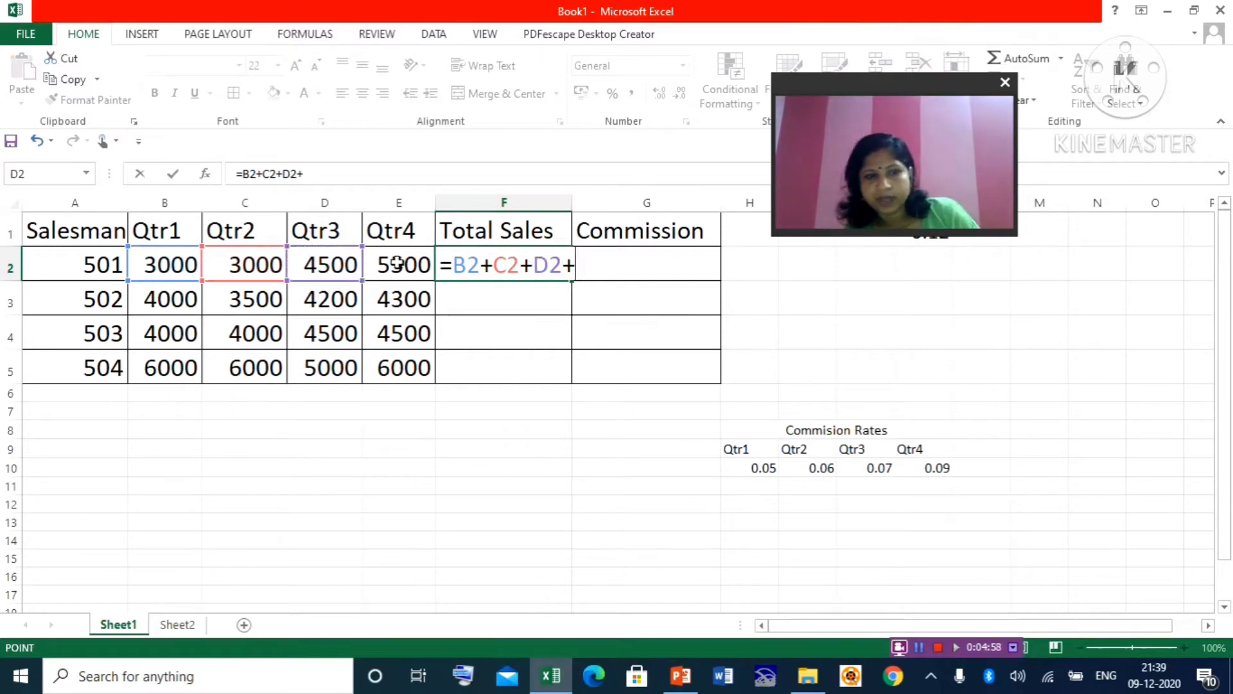
left_click(397, 262)
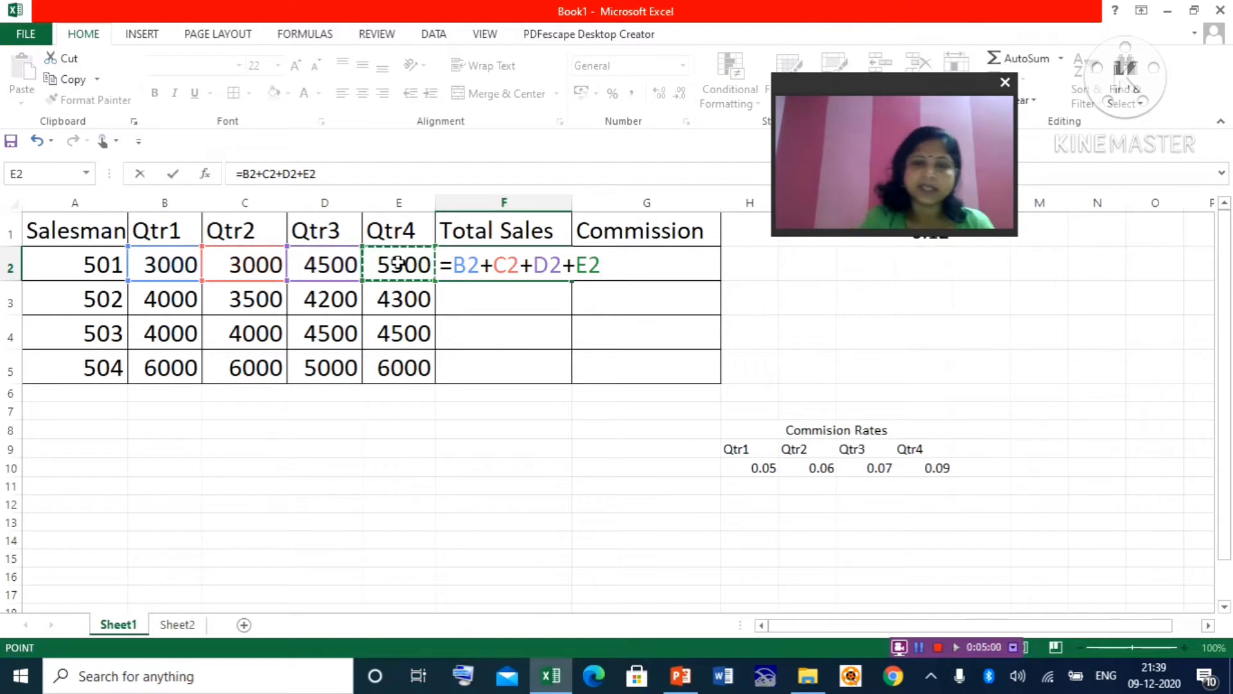
key("Return")
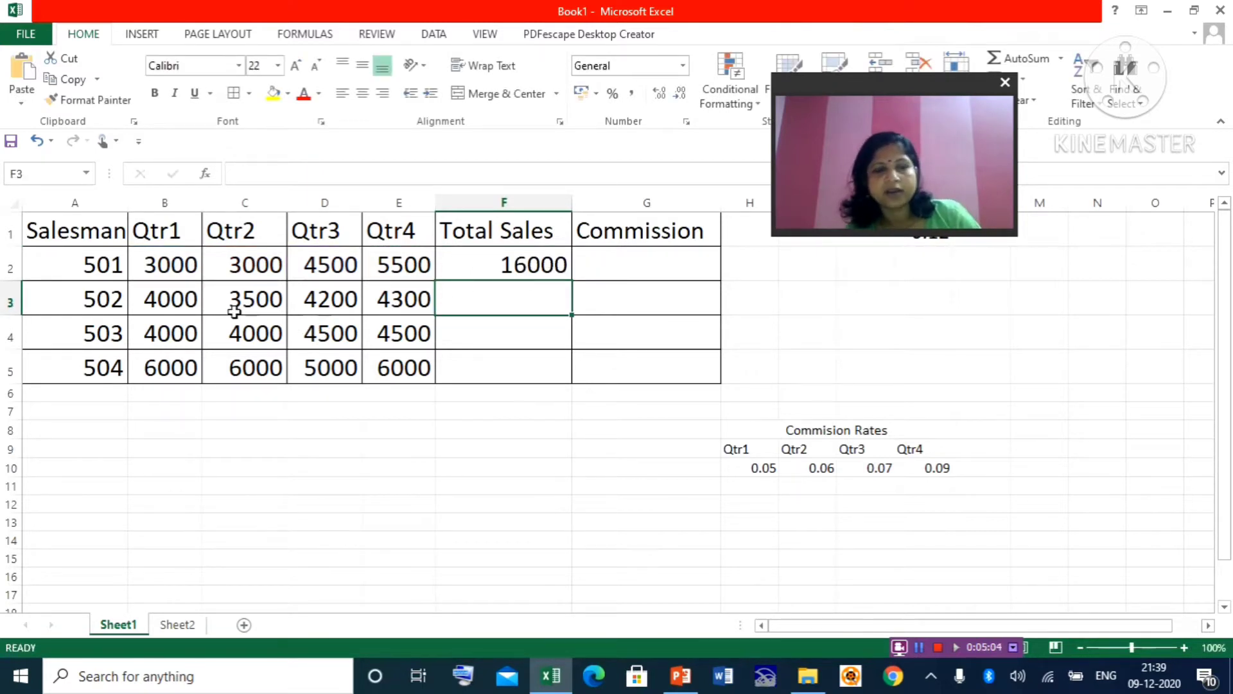
Step: Examine the quarterly sales figures in rows 3 to 5, from Qtr1 through Qtr4
left_click(178, 299)
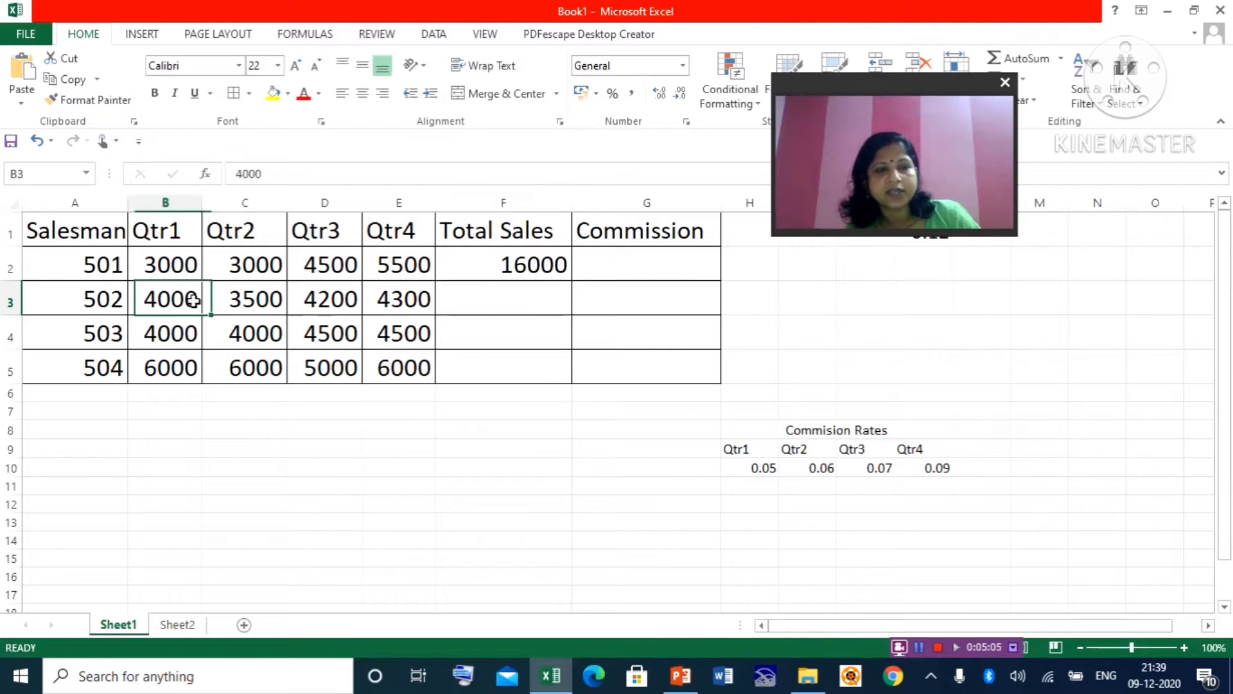
left_click(251, 306)
left_click(343, 305)
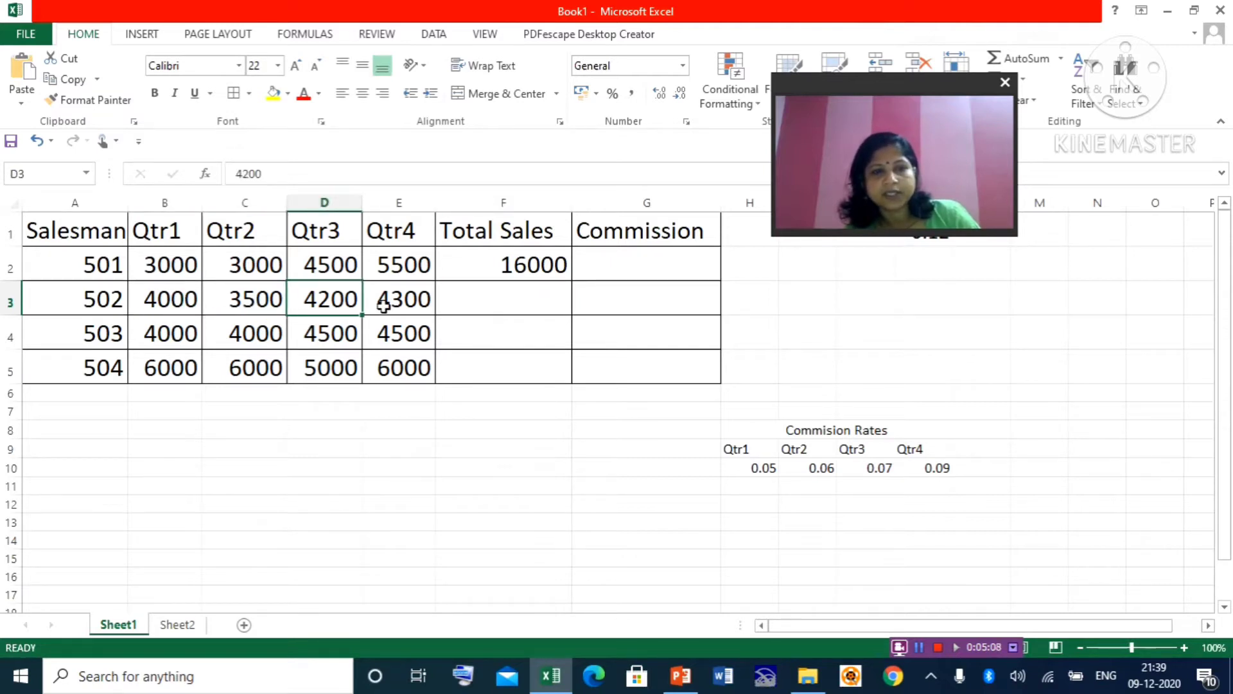
left_click(387, 302)
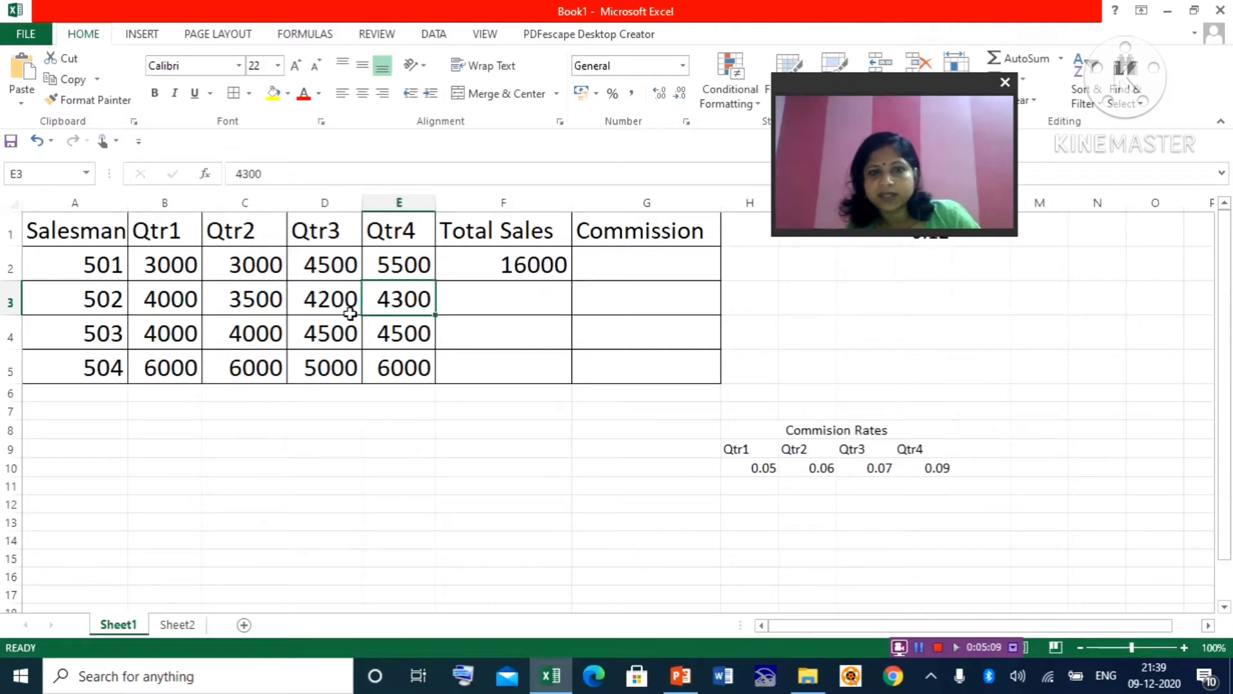
left_click(169, 336)
left_click(238, 333)
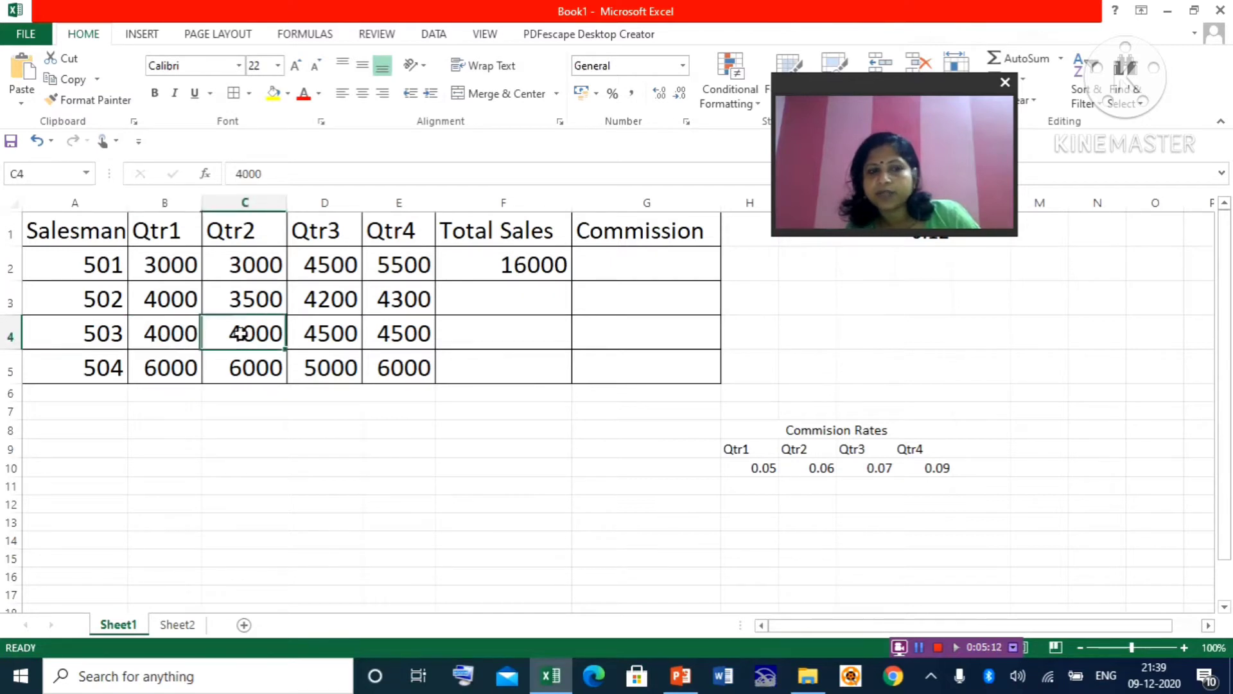
left_click(329, 335)
left_click(399, 336)
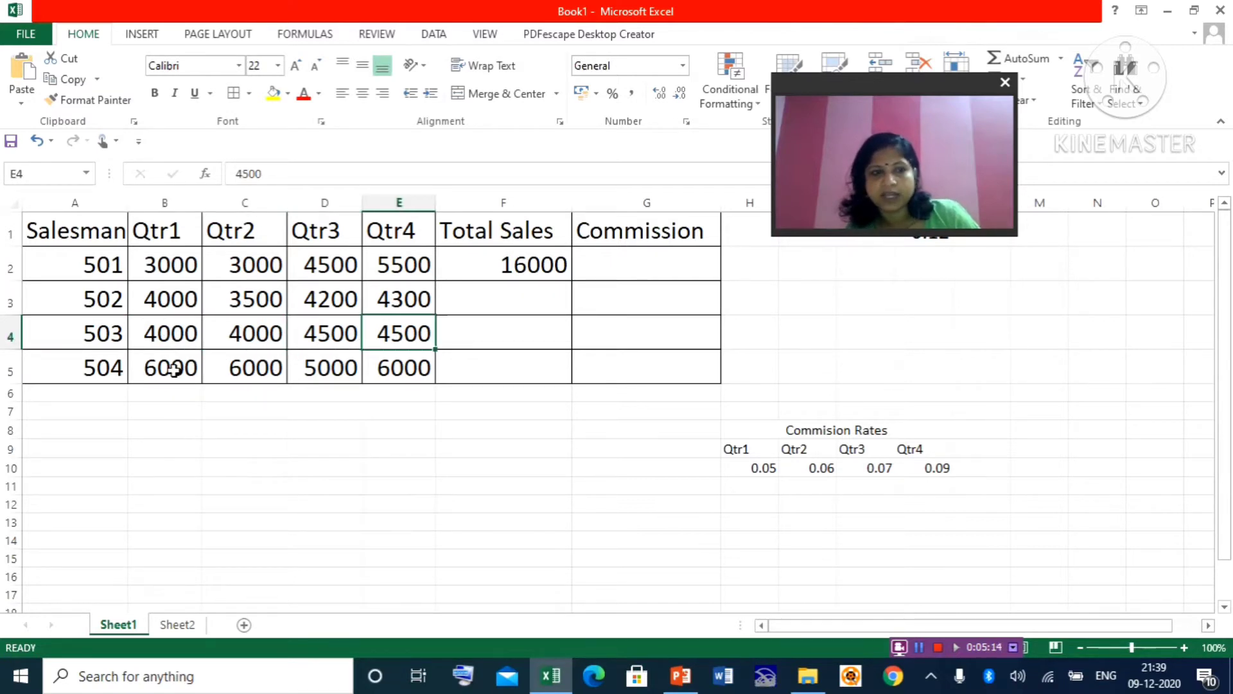
left_click(169, 368)
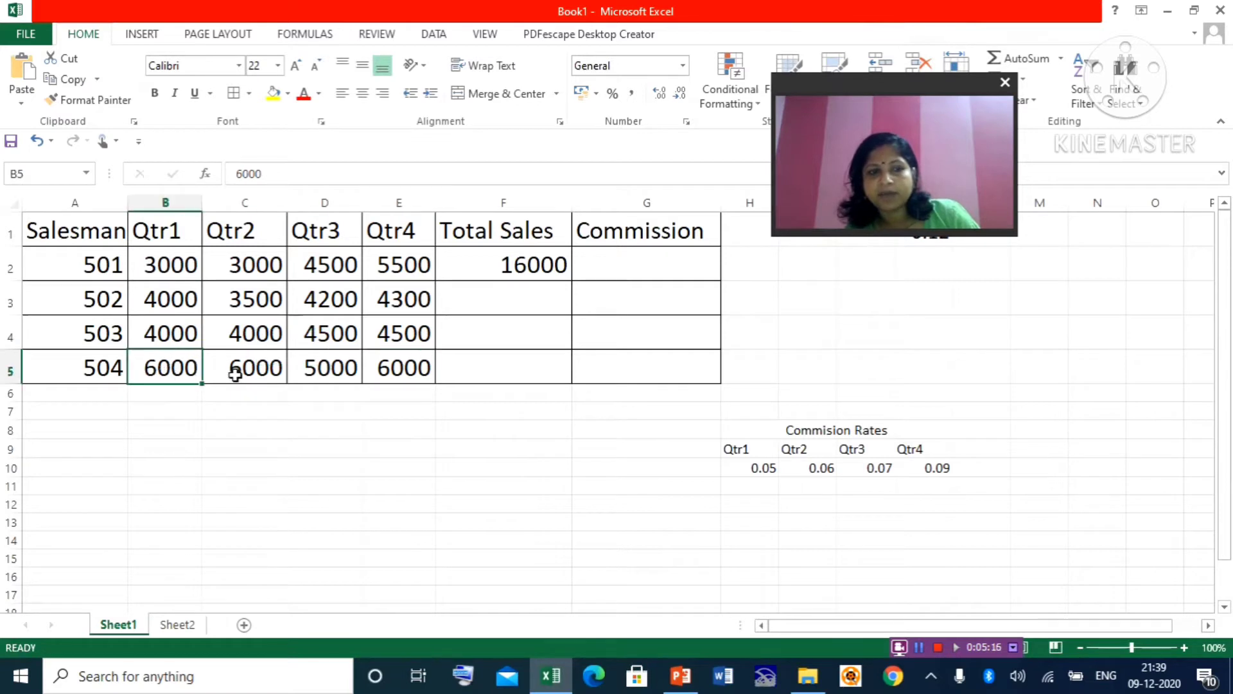
left_click(237, 367)
left_click(322, 373)
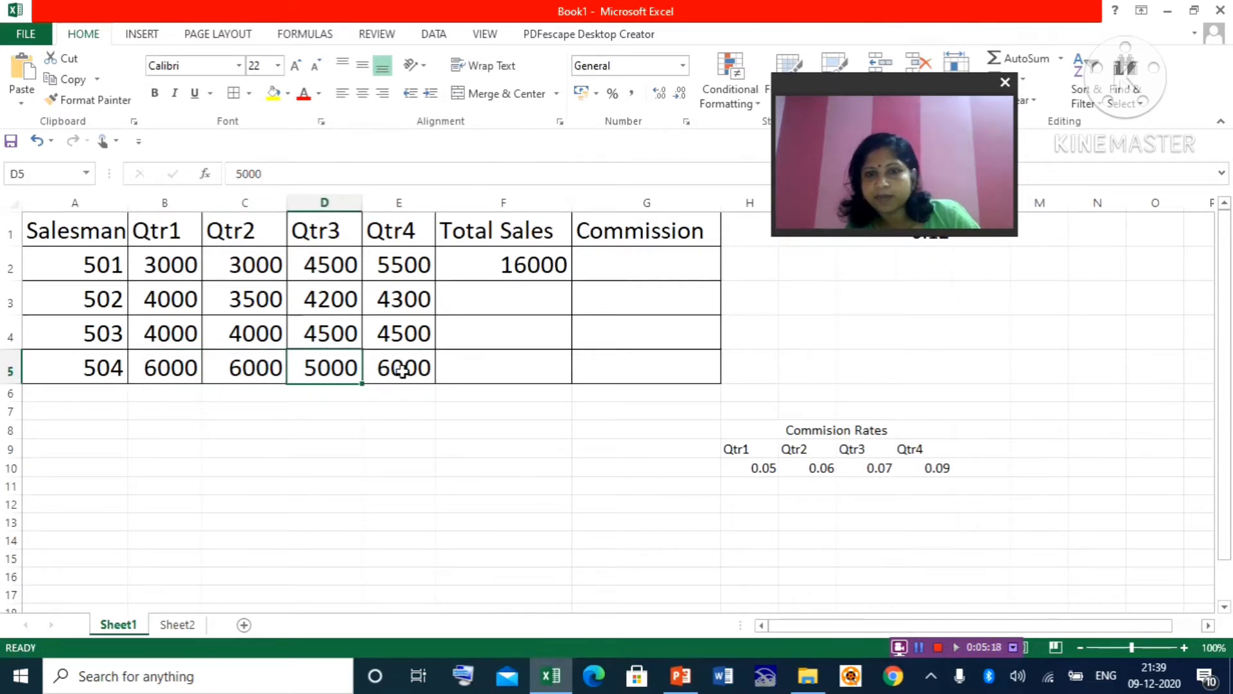
left_click(399, 368)
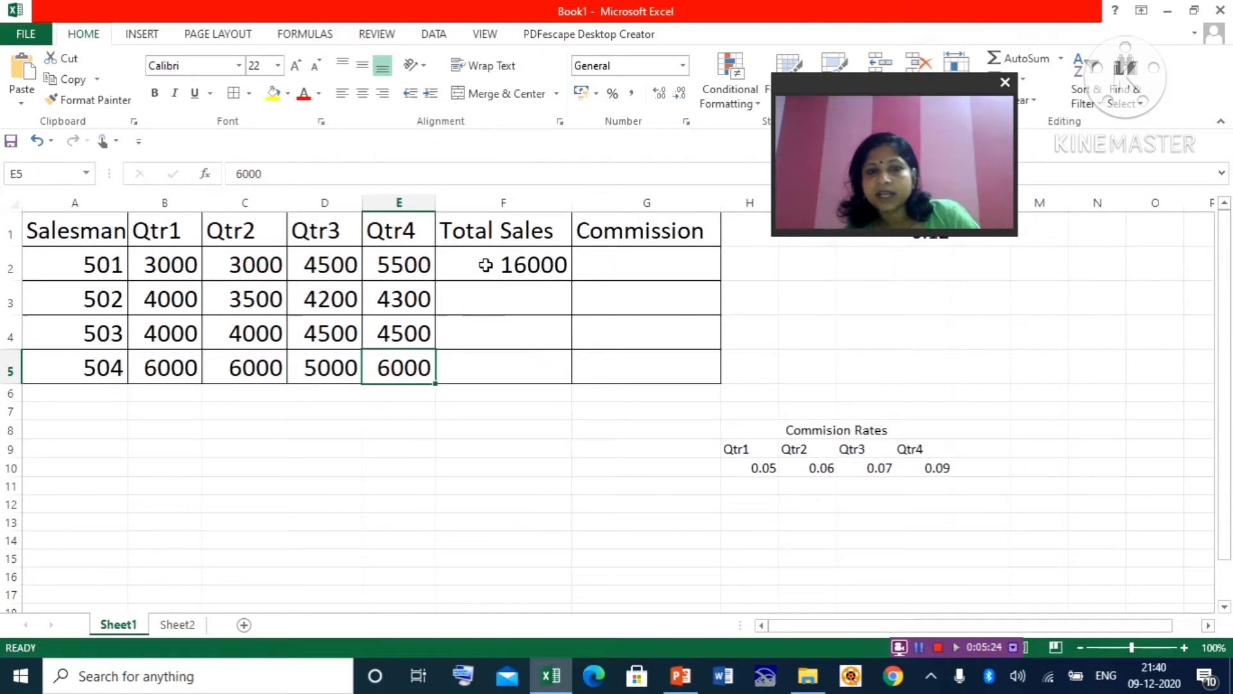
Step: Fill the Total Sales formula from F2 down to F5 and check the formula in each of the four cells
left_click(490, 264)
left_click_drag(572, 283, 565, 387)
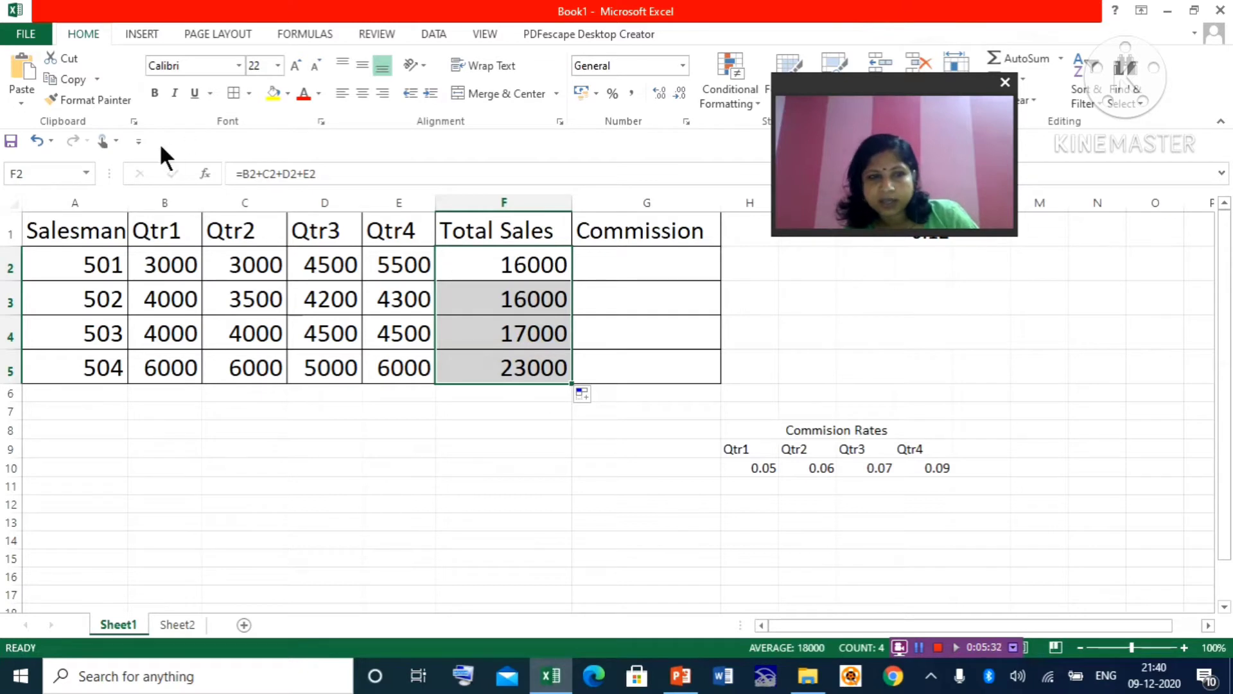
left_click(531, 268)
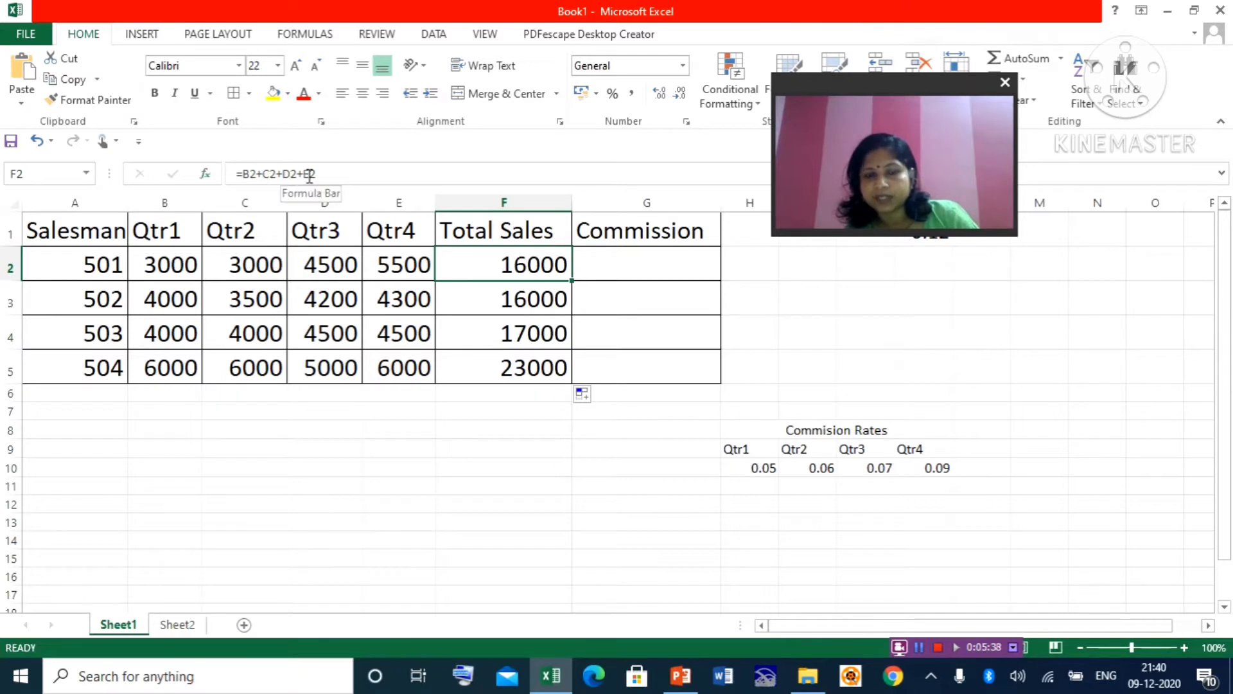
left_click(482, 303)
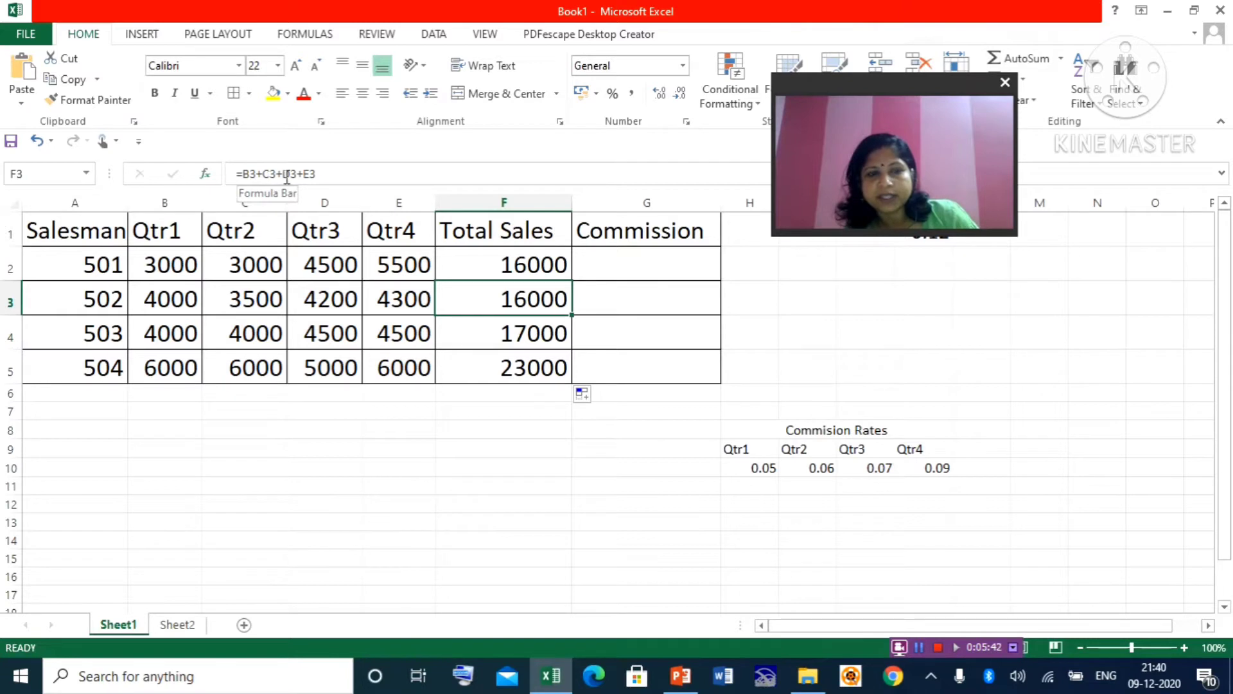
left_click(477, 336)
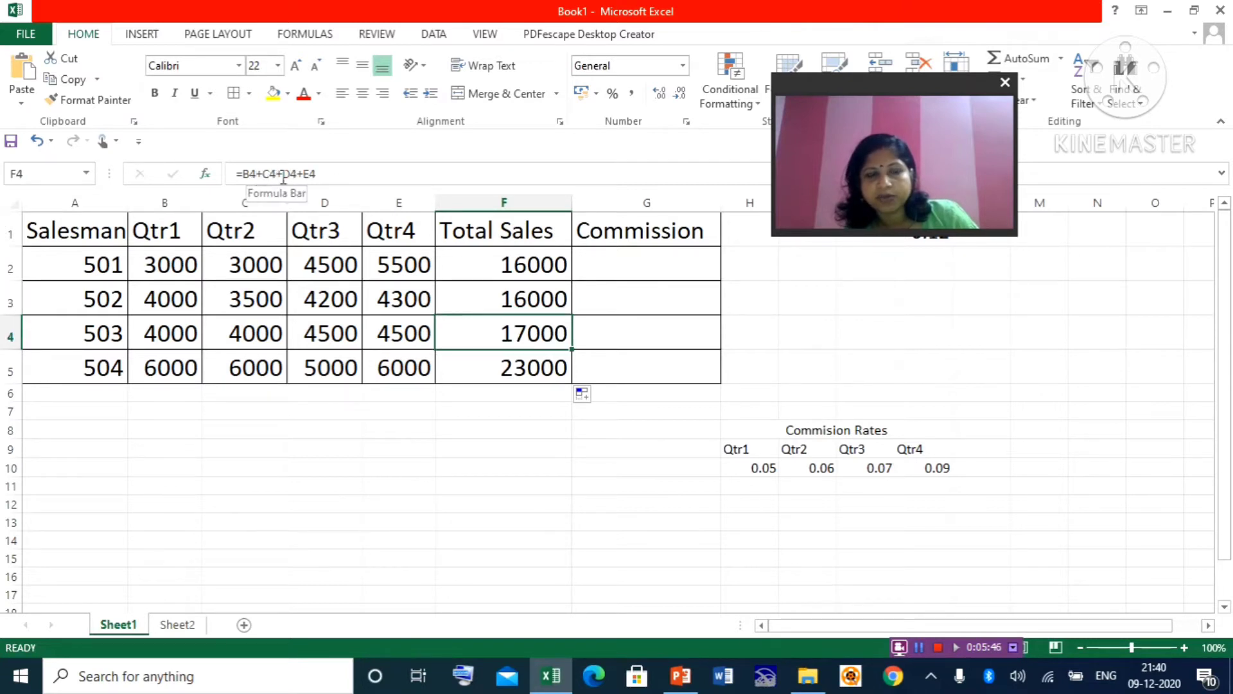
left_click(473, 360)
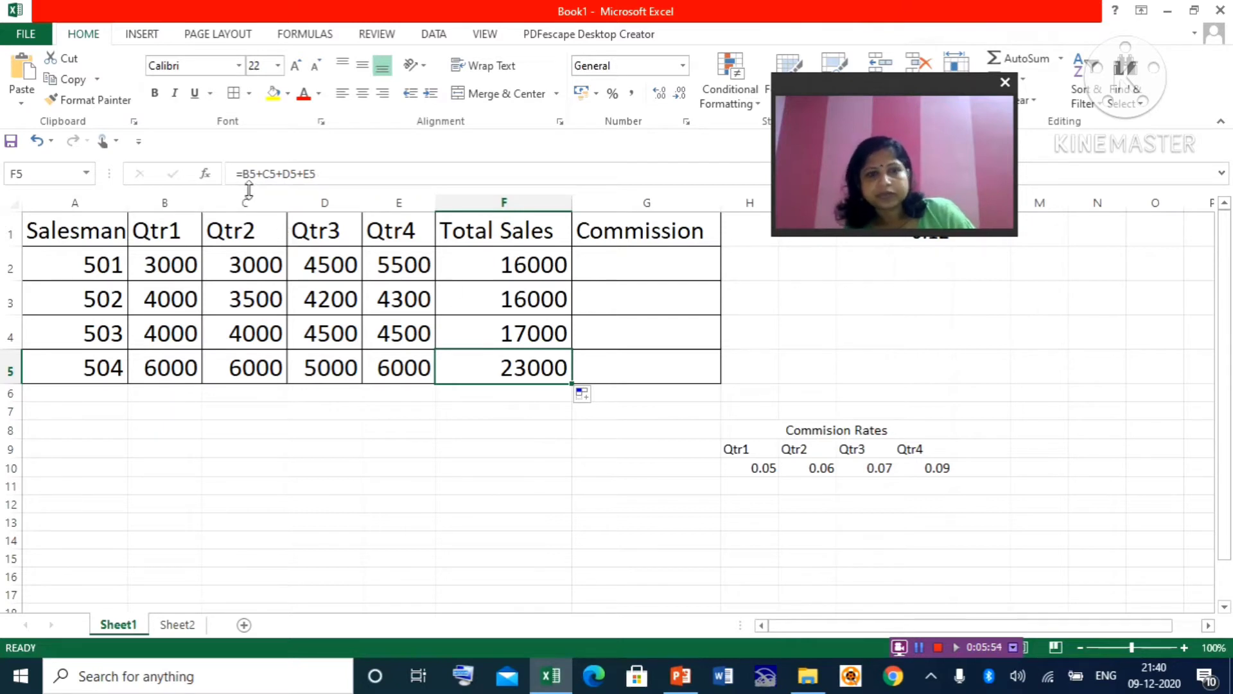
Step: Repeat the fill from F2 through F5 and compare the row references in each Total Sales formula
left_click(518, 268)
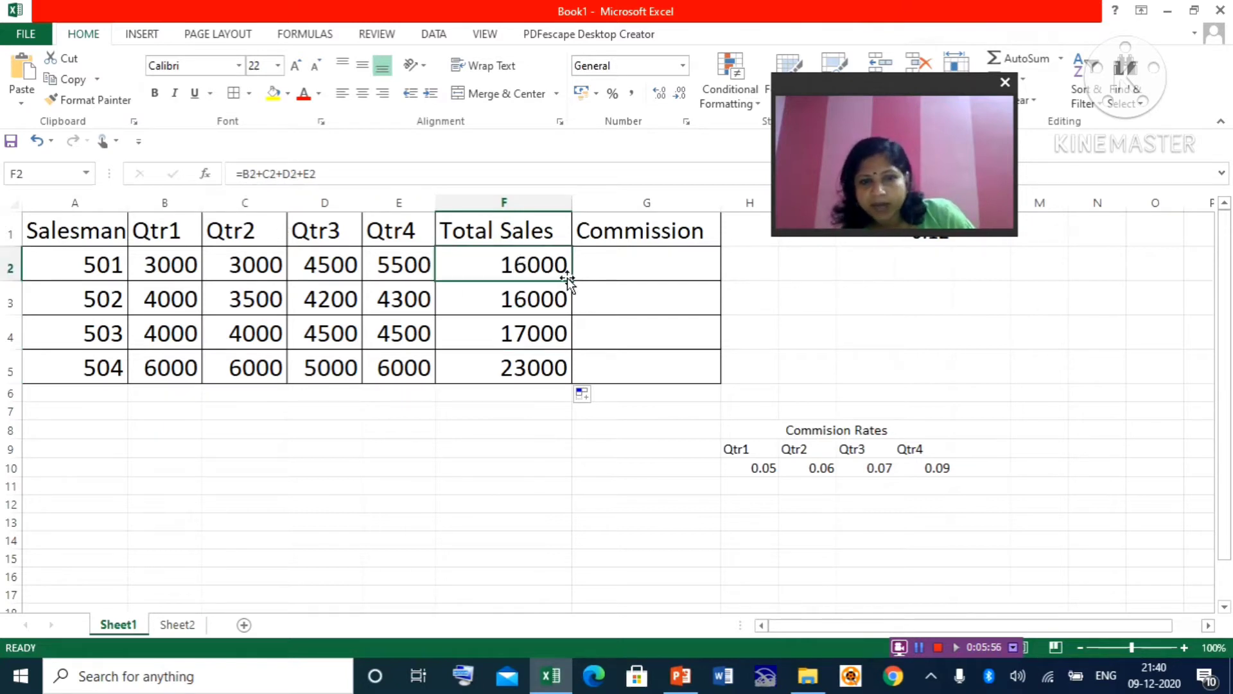
left_click_drag(571, 280, 560, 383)
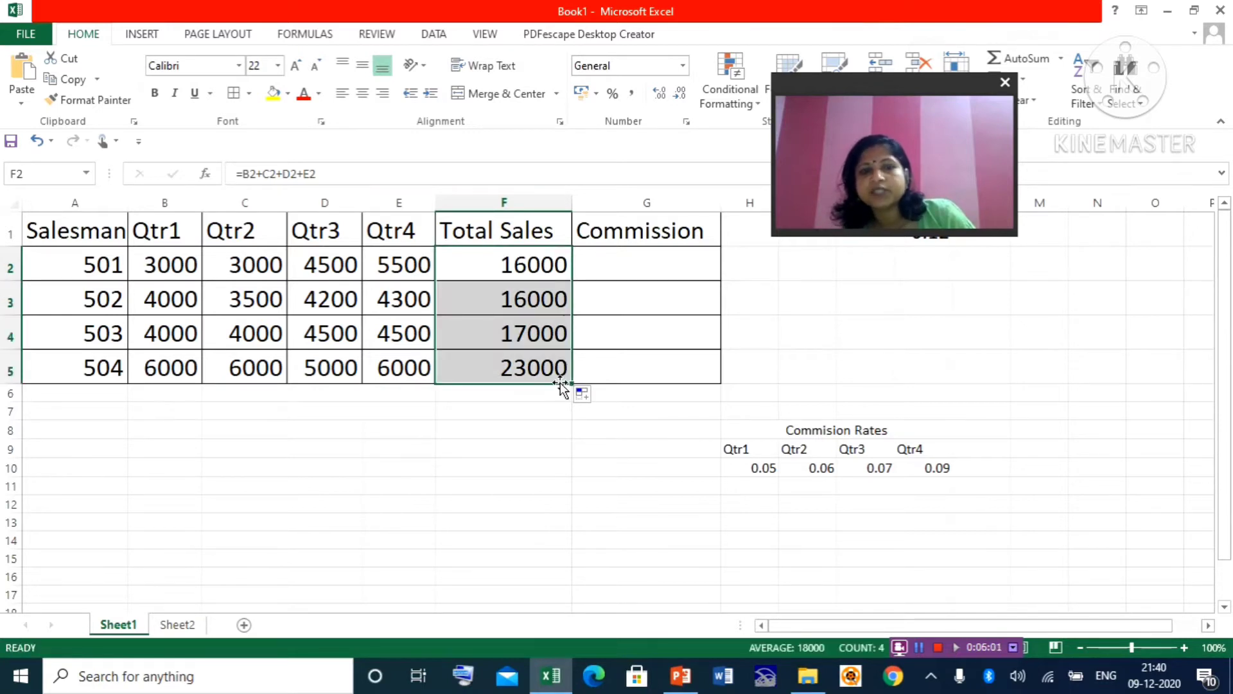
left_click(521, 270)
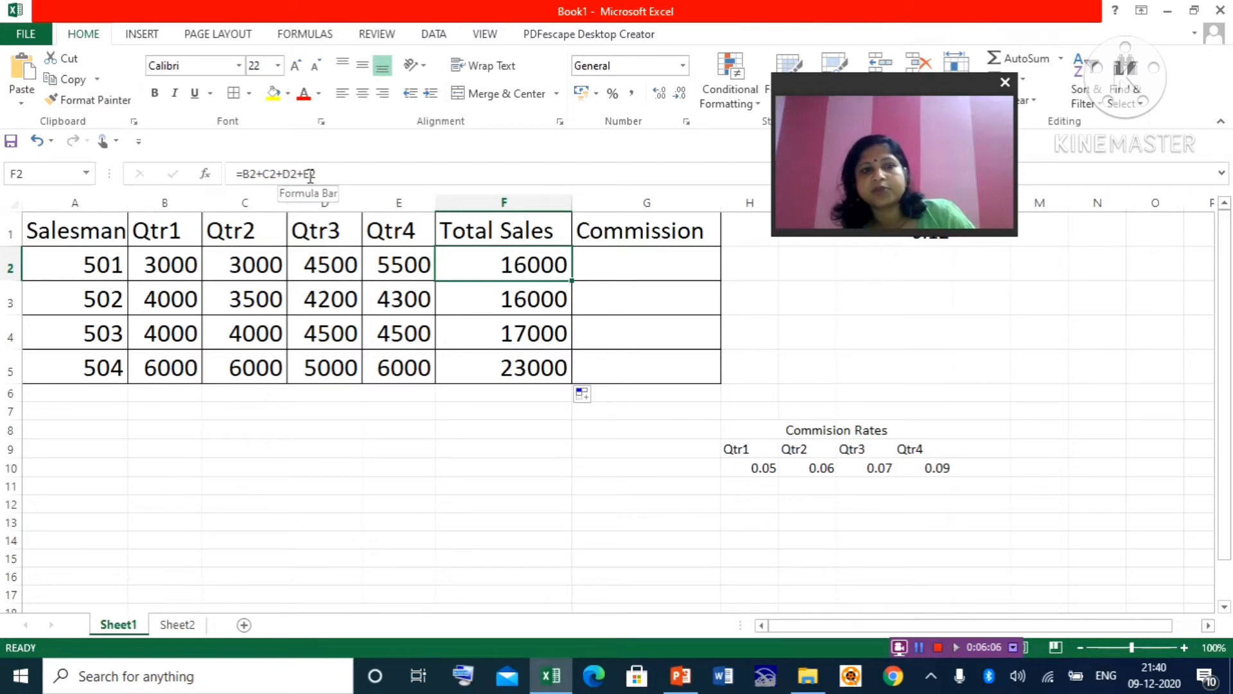
left_click(530, 300)
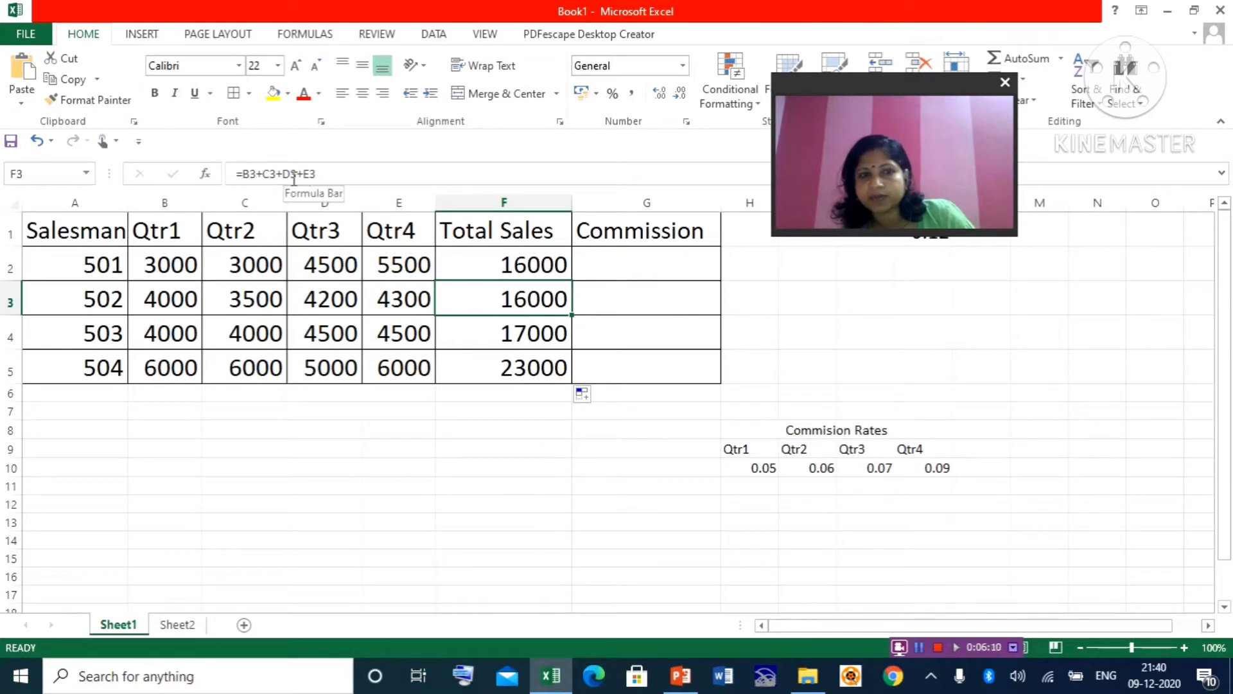
left_click(495, 336)
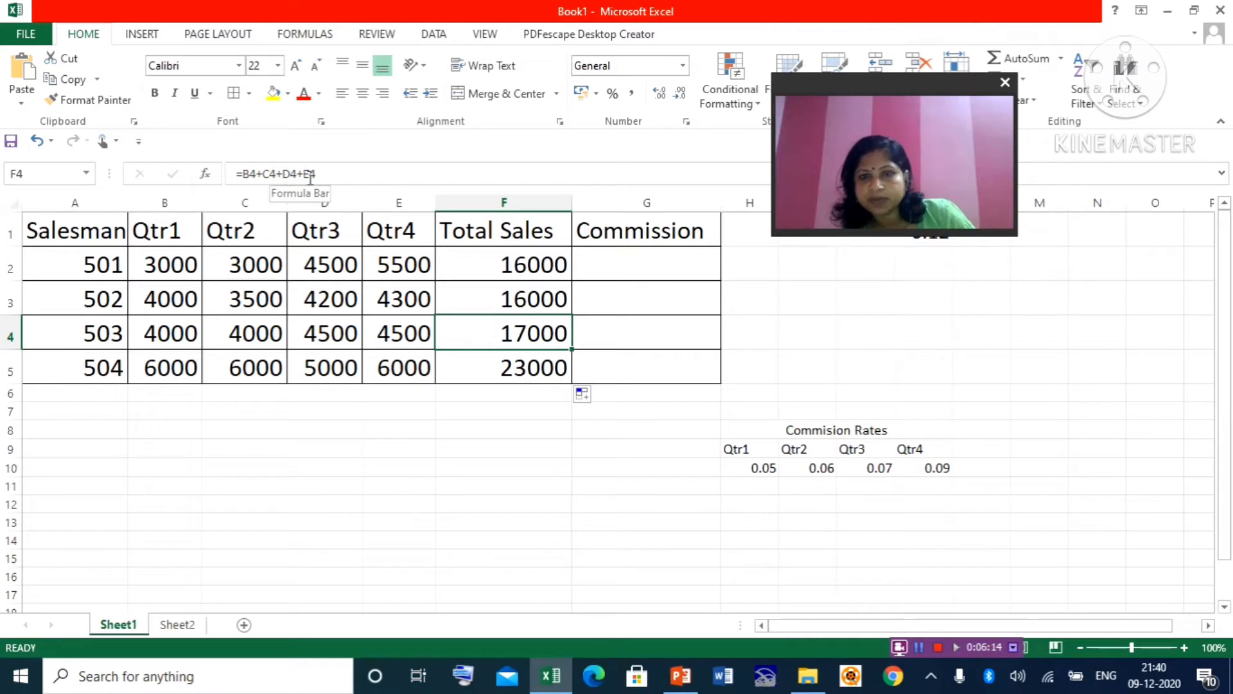
left_click(479, 368)
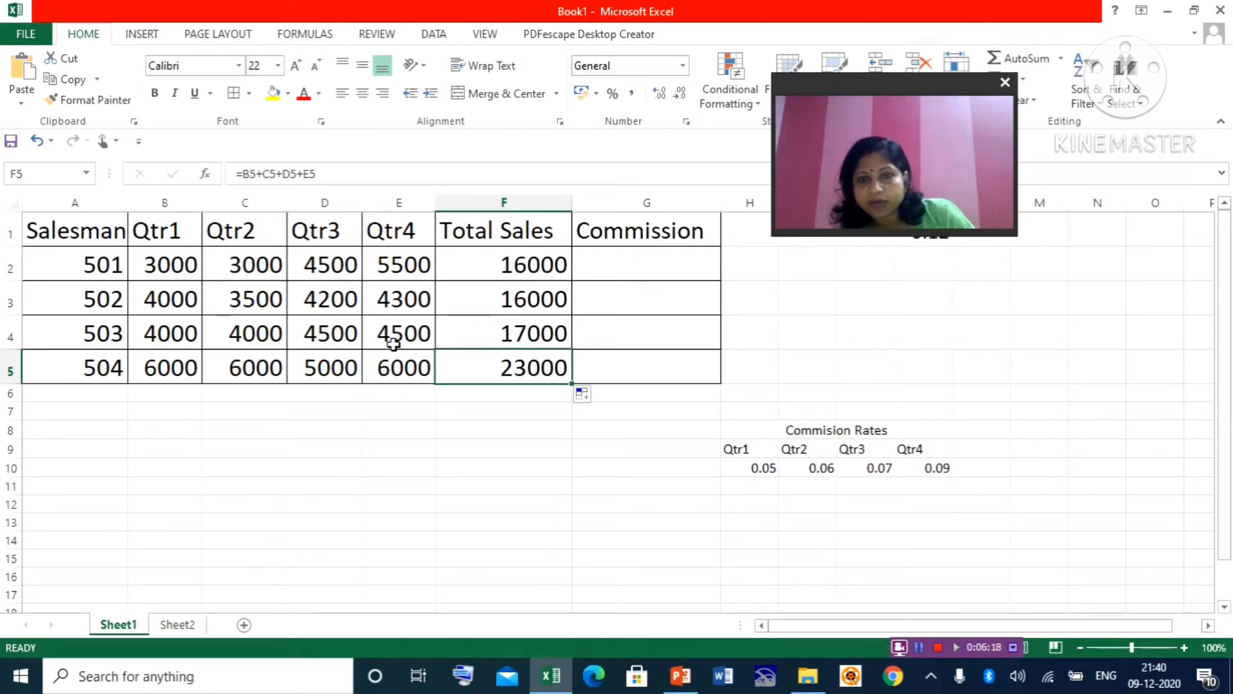
left_click(244, 267)
left_click(315, 269)
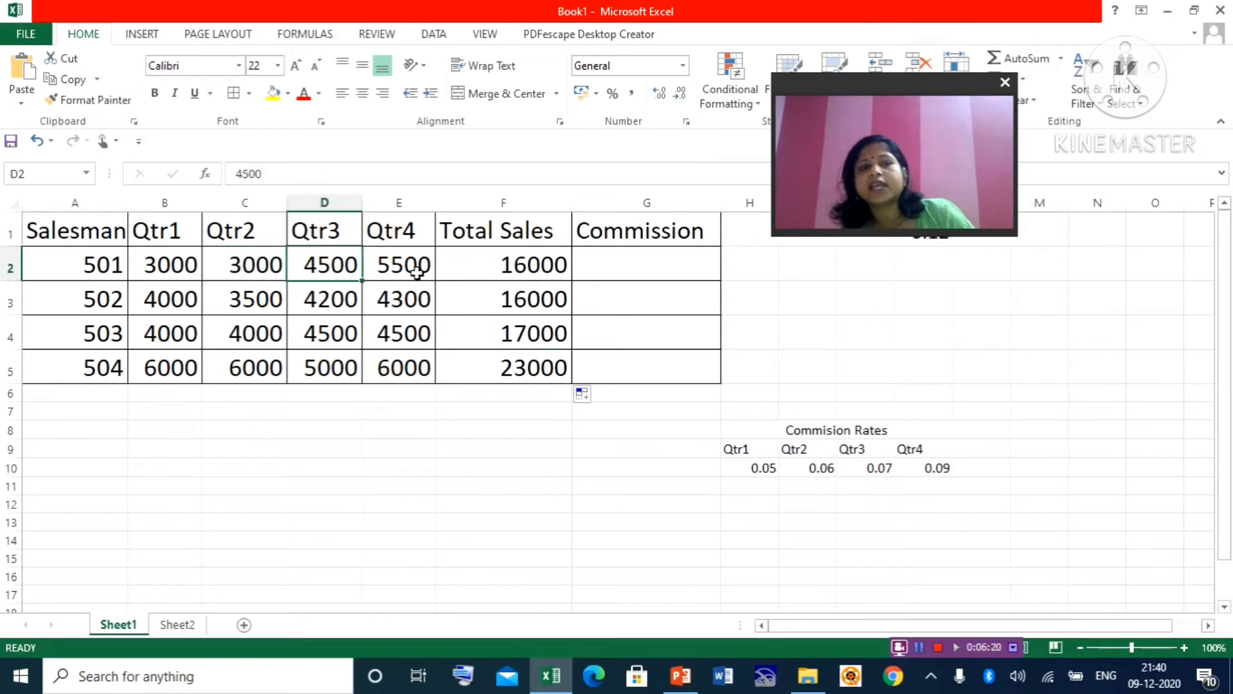
left_click(403, 266)
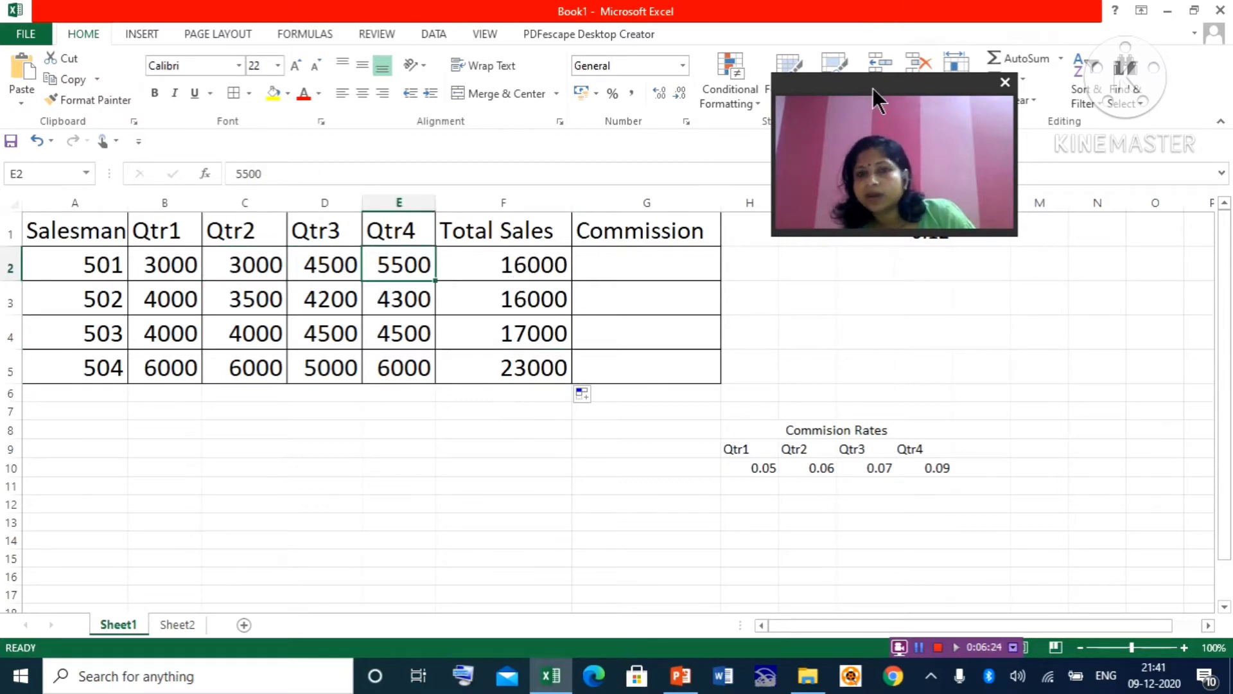
left_click_drag(873, 88, 1068, 298)
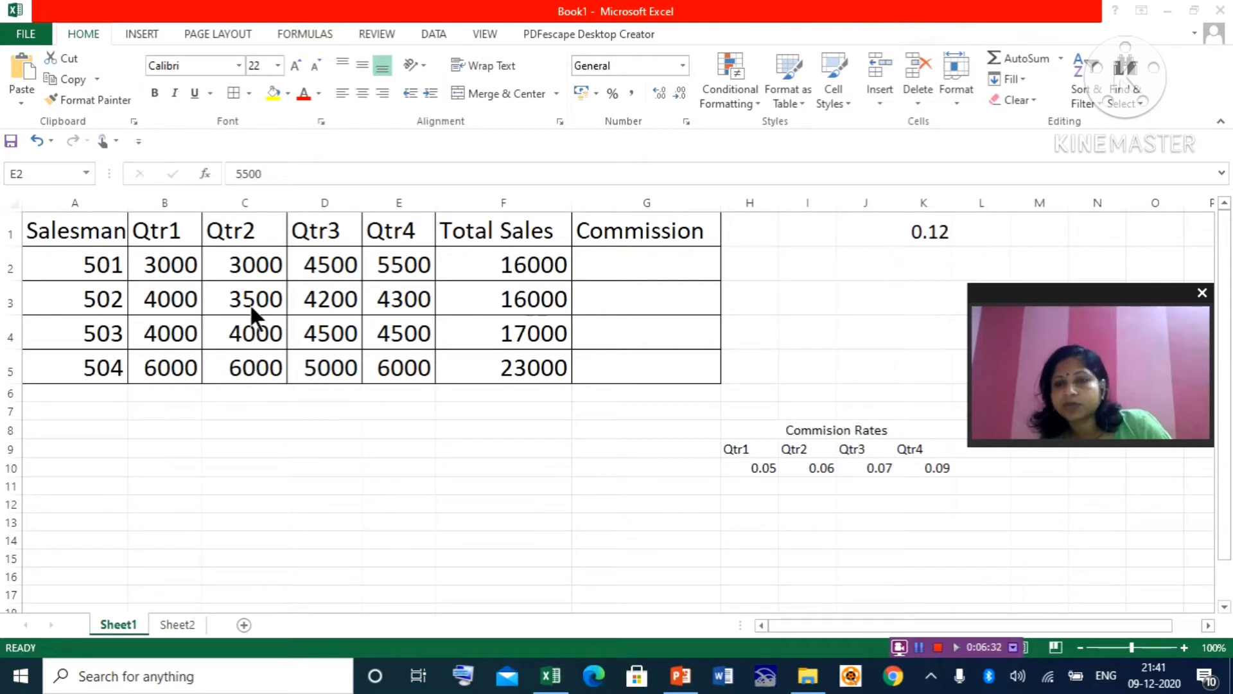
Step: Enter the formula =F2*0.03 in cell G2 to calculate the first salesman's commission
left_click(603, 261)
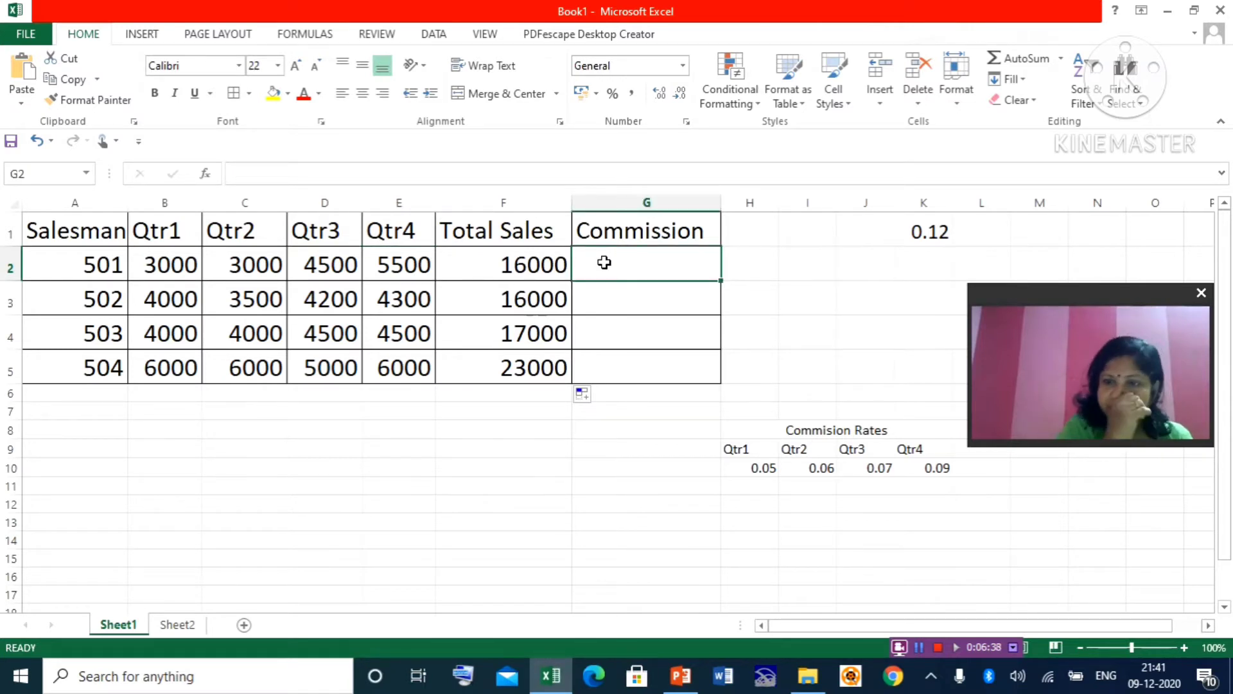
type("=")
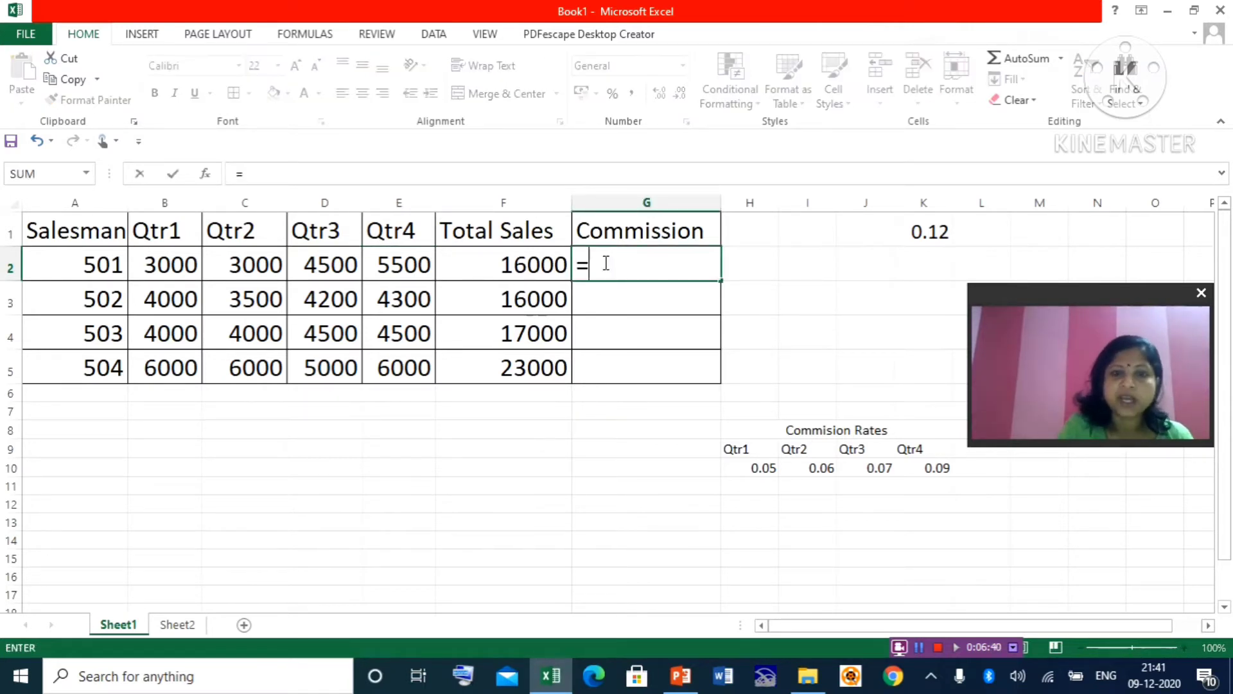
left_click(557, 269)
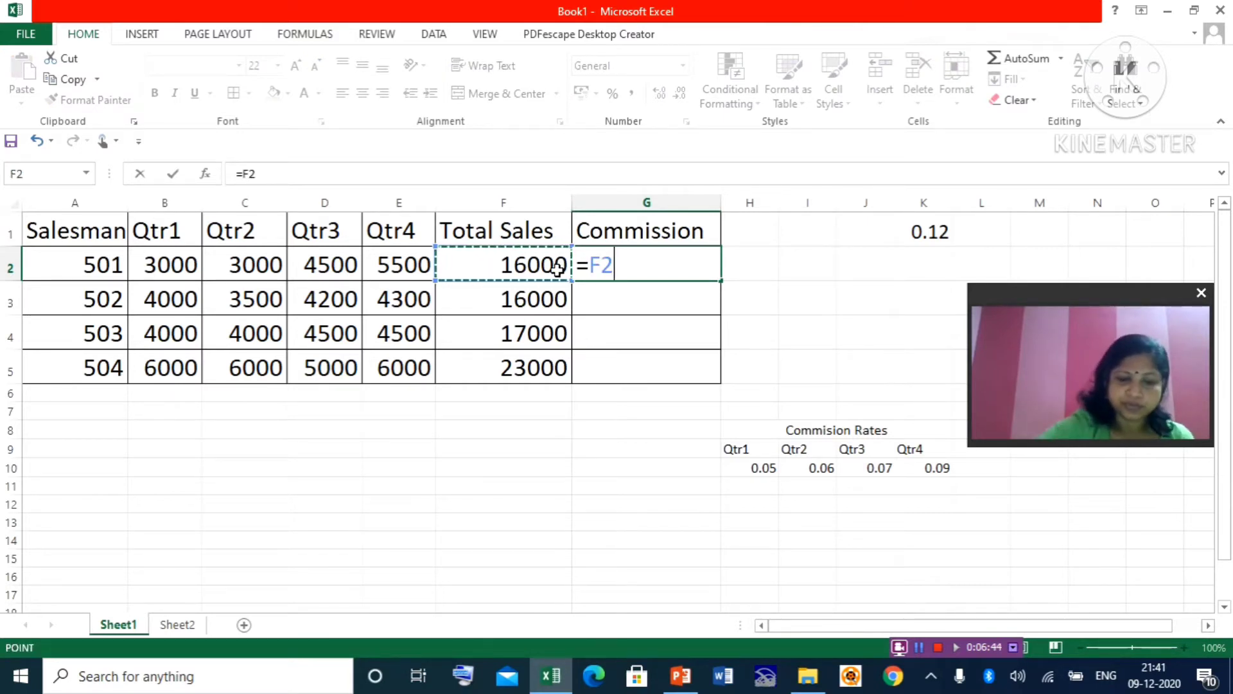
type("*")
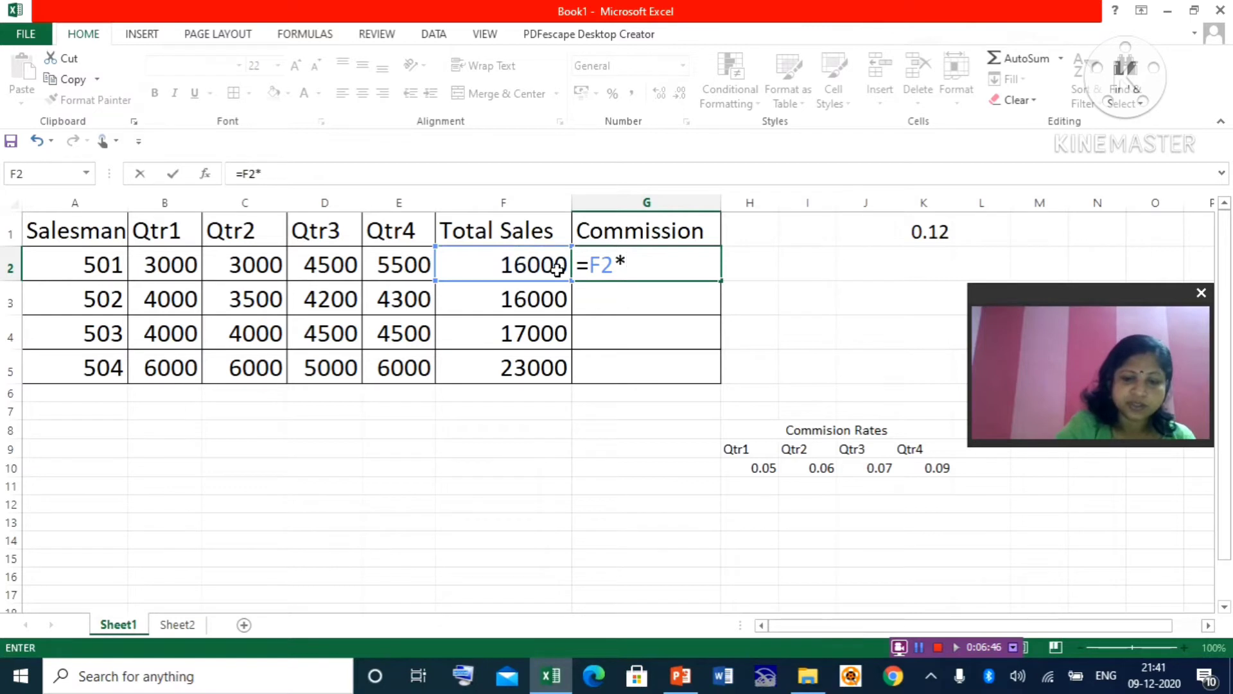
type("0.03")
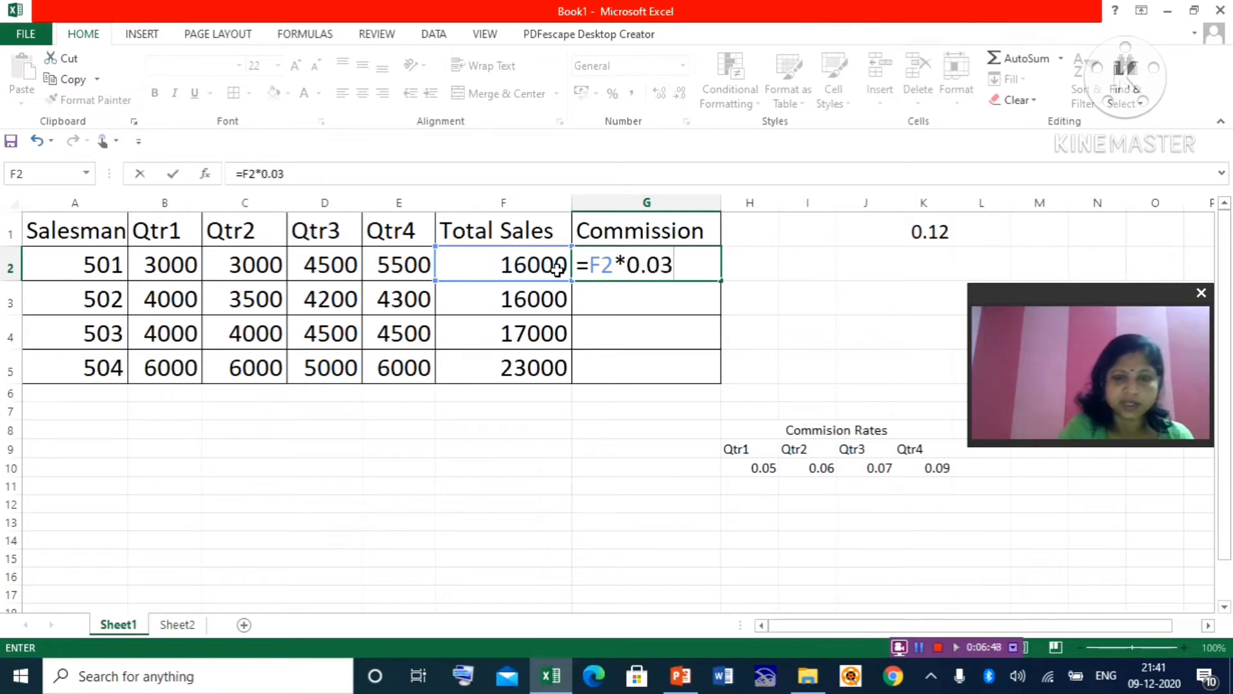
key("Return")
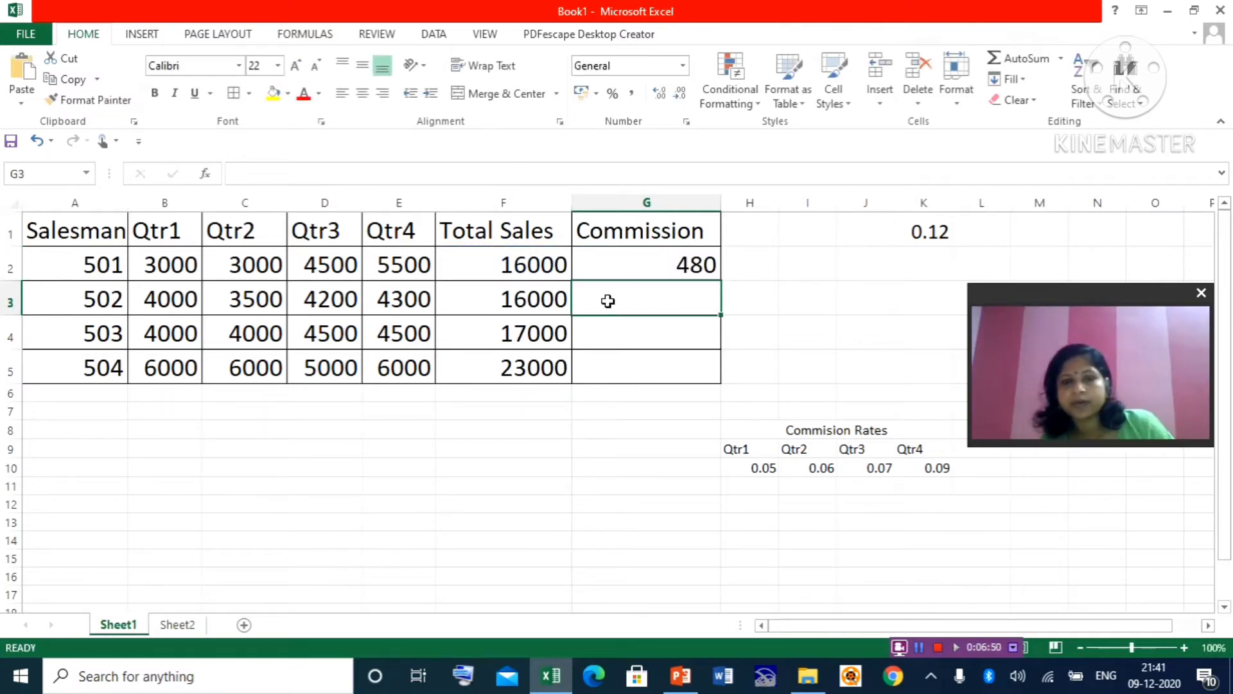
Step: Fill the Commission formula from G2 down to G5 and check the formula in each of the four cells
left_click(634, 268)
left_click_drag(721, 283, 722, 384)
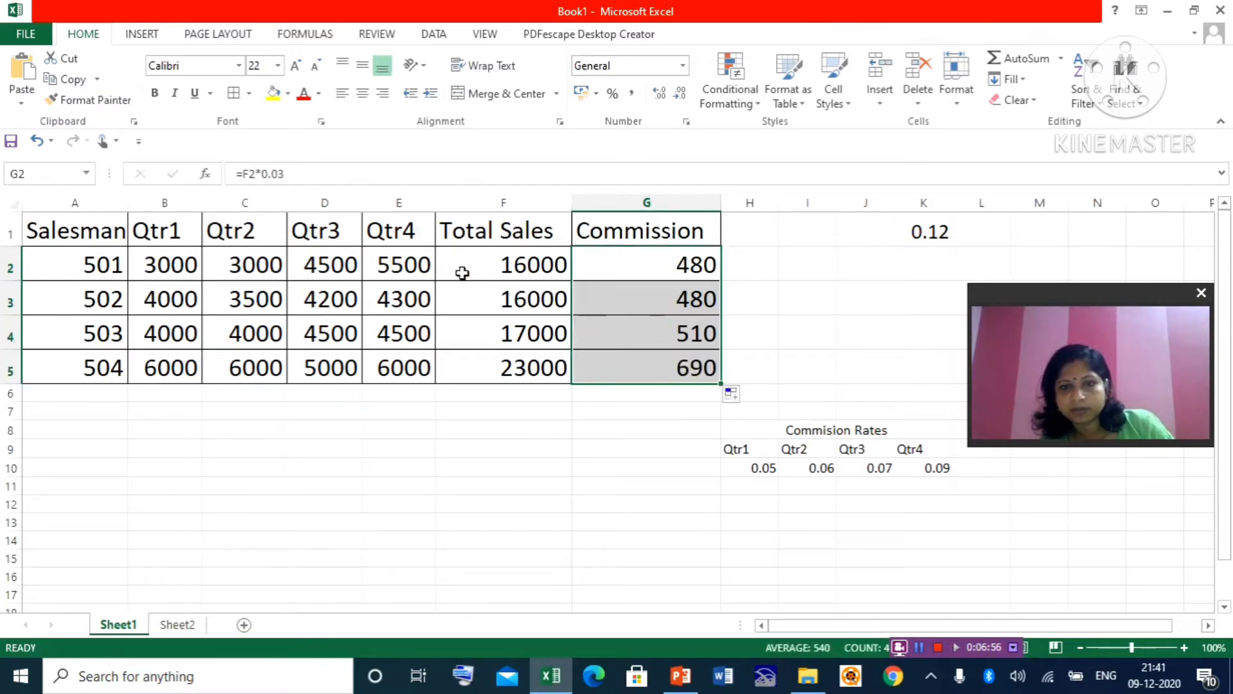
left_click(238, 307)
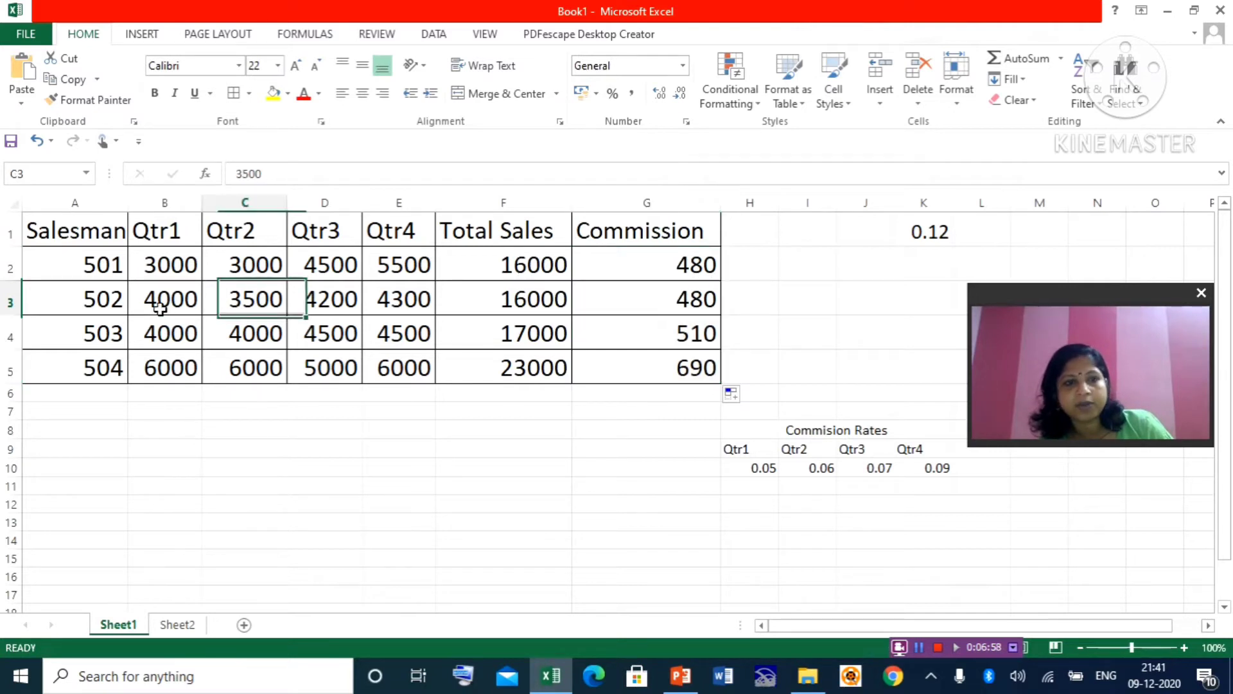
left_click(109, 305)
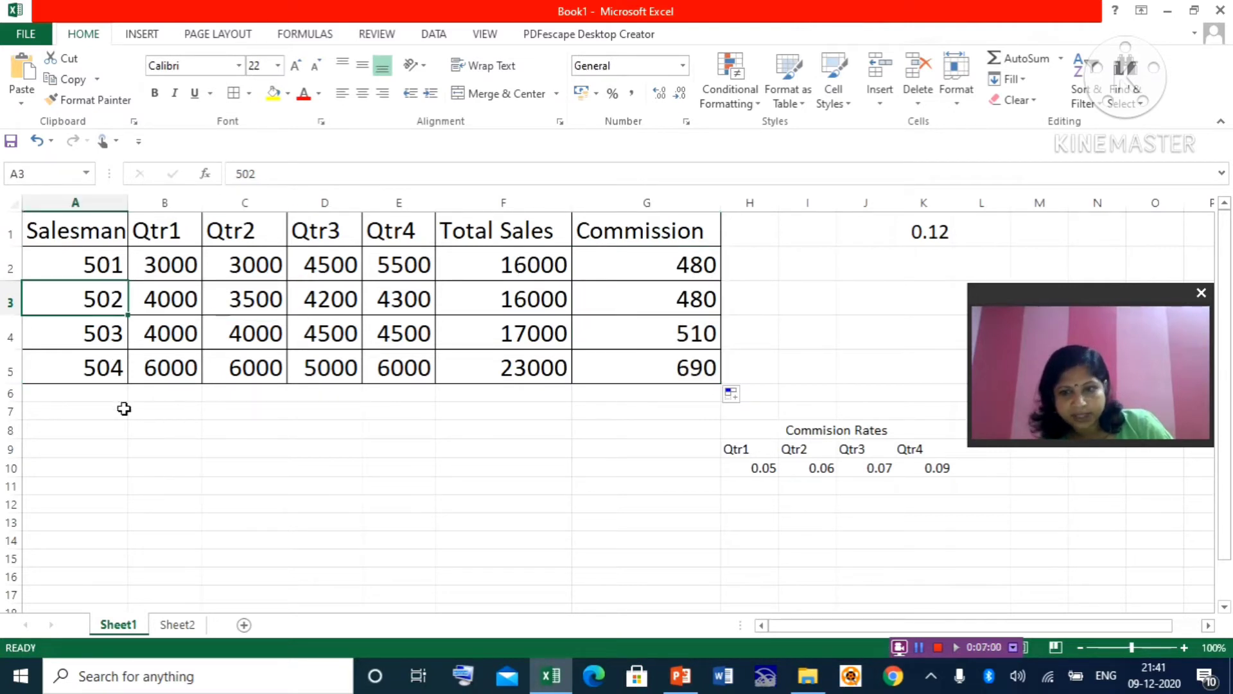
left_click(653, 268)
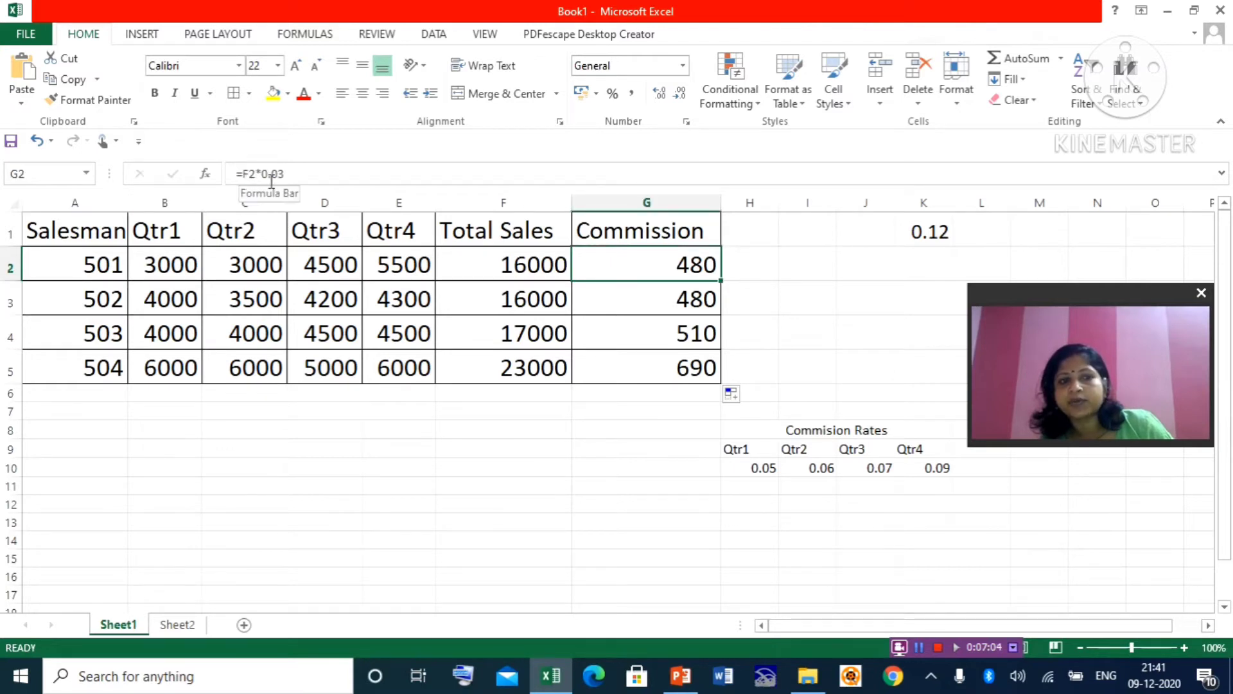
left_click(637, 301)
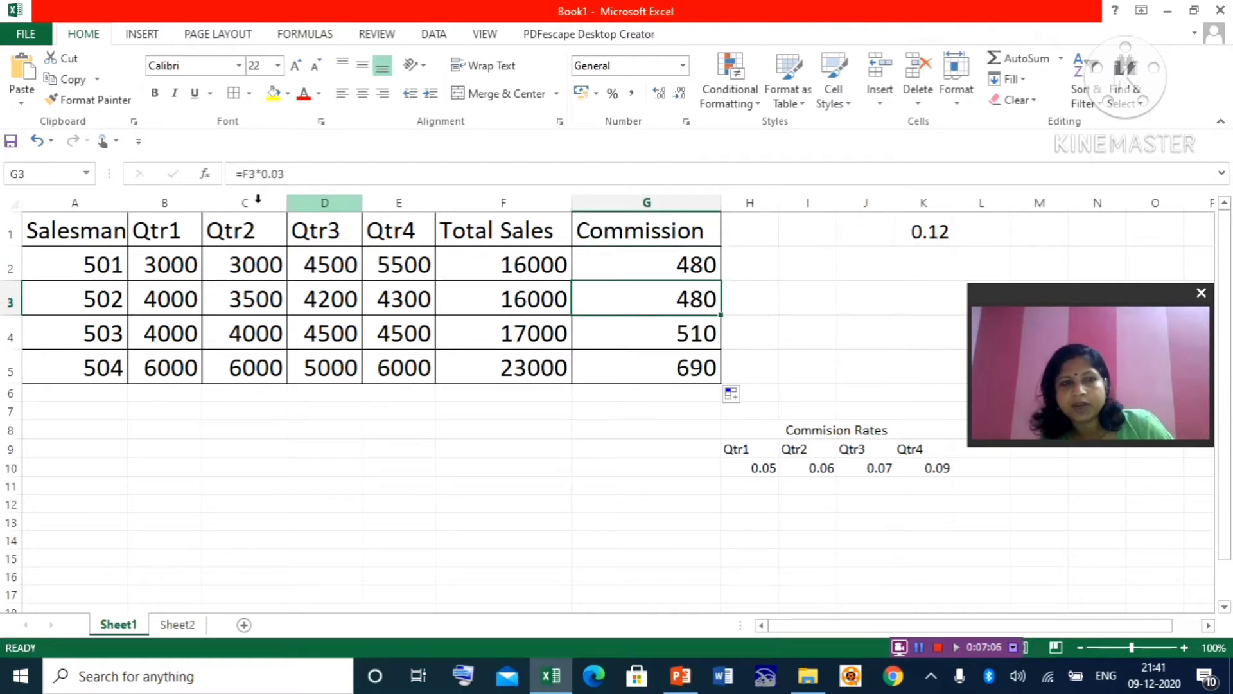
left_click(636, 334)
left_click(655, 377)
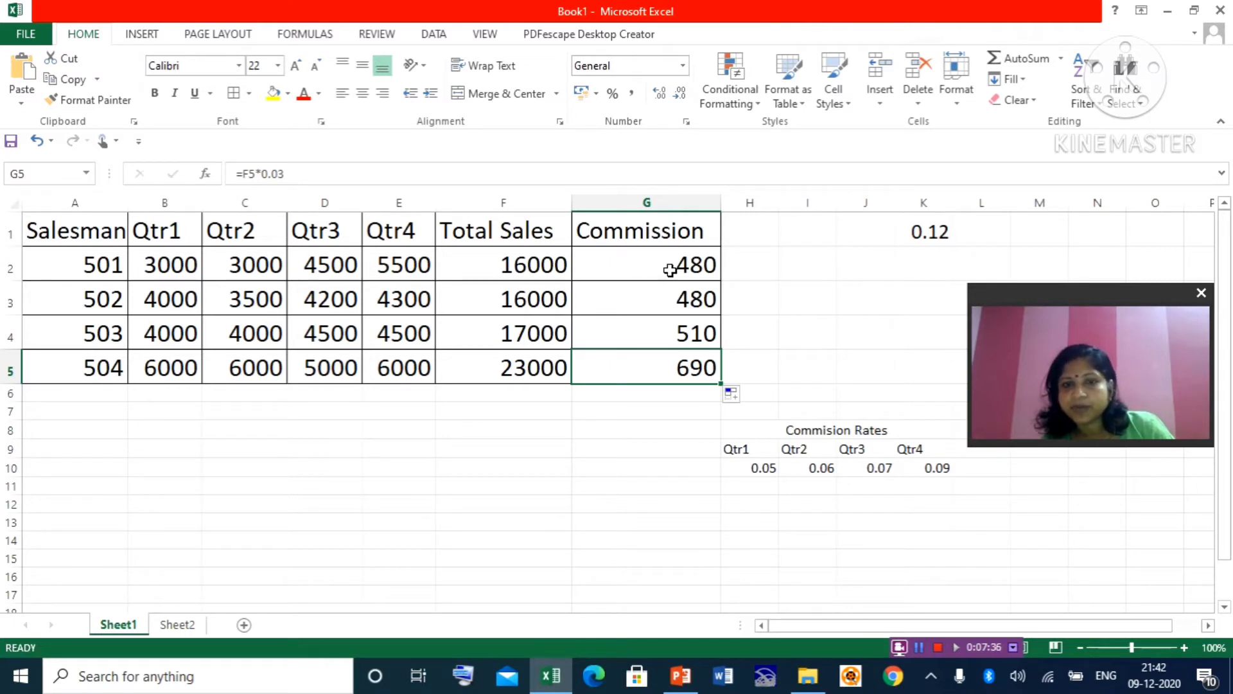
Step: Clear the commission formulas from cells G2 through G5
left_click_drag(670, 270, 659, 375)
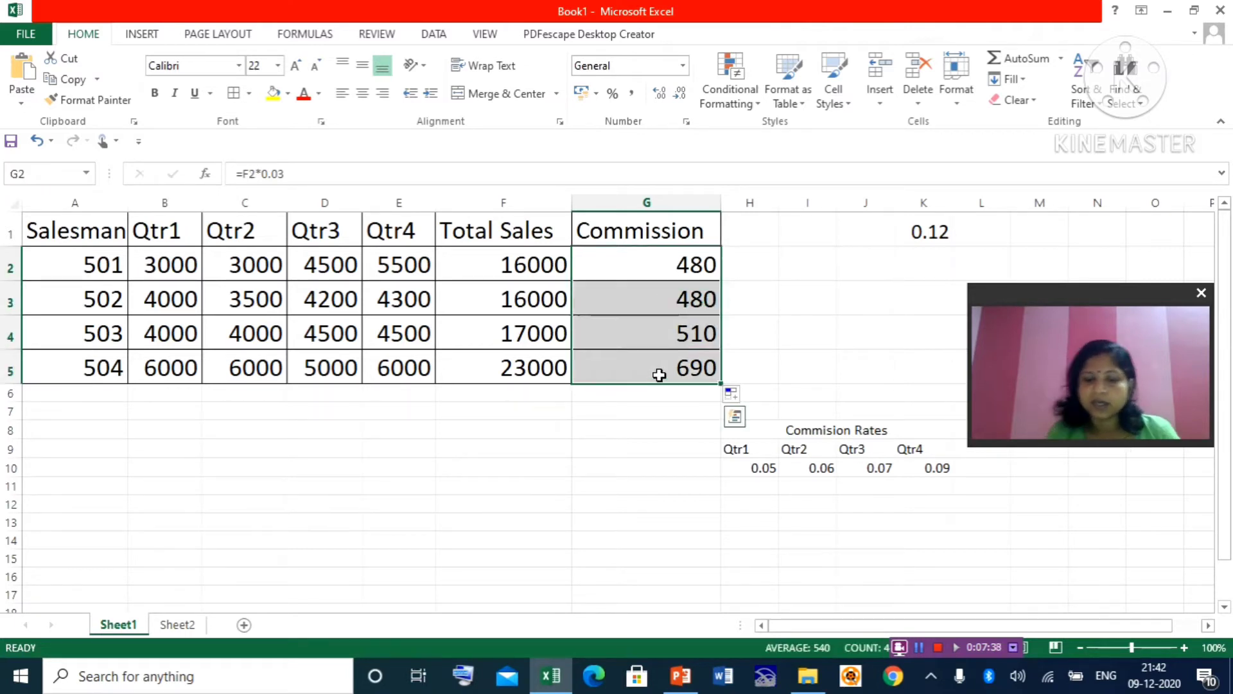
key("Delete")
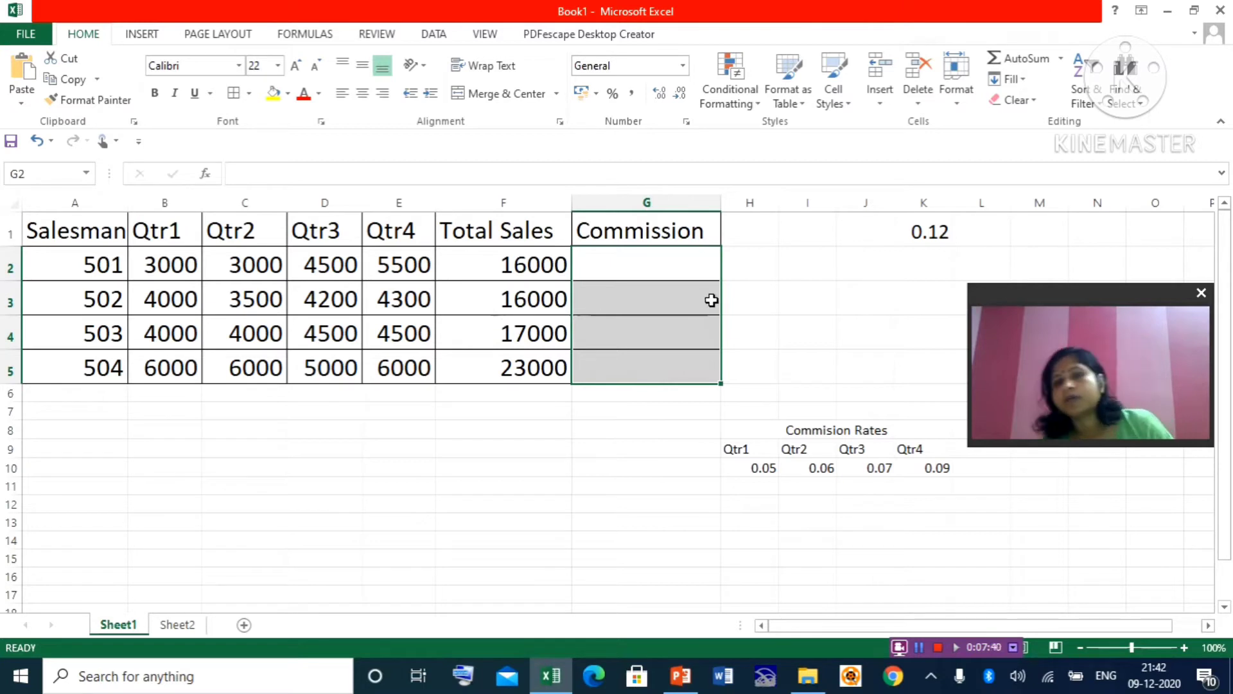
Step: Examine the commission rate in K1 alongside the Total Sales values in F2 through F5
left_click(930, 235)
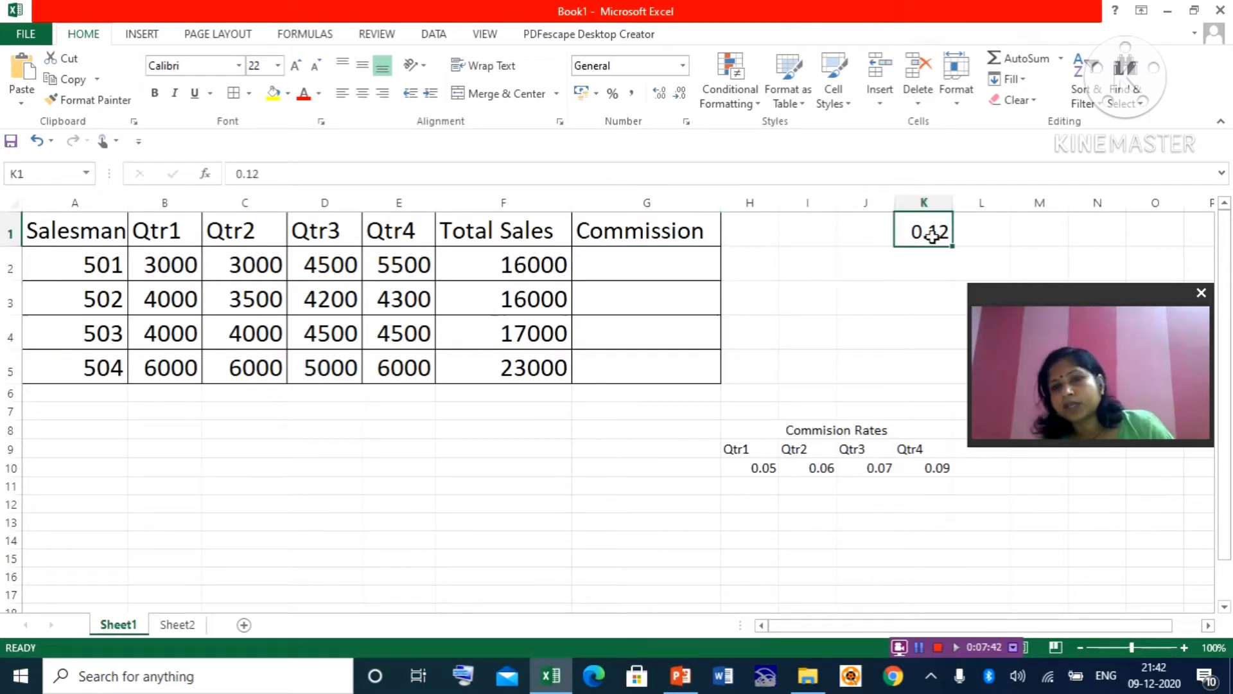
left_click(542, 267)
left_click(530, 295)
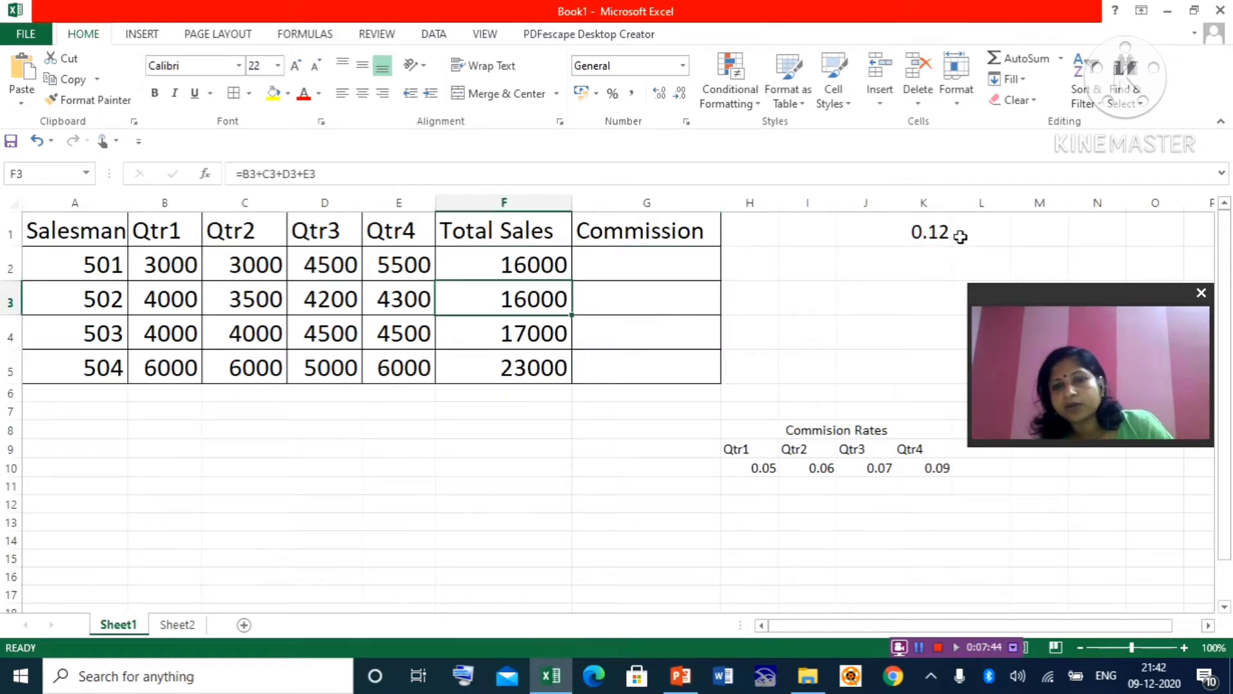
left_click(935, 234)
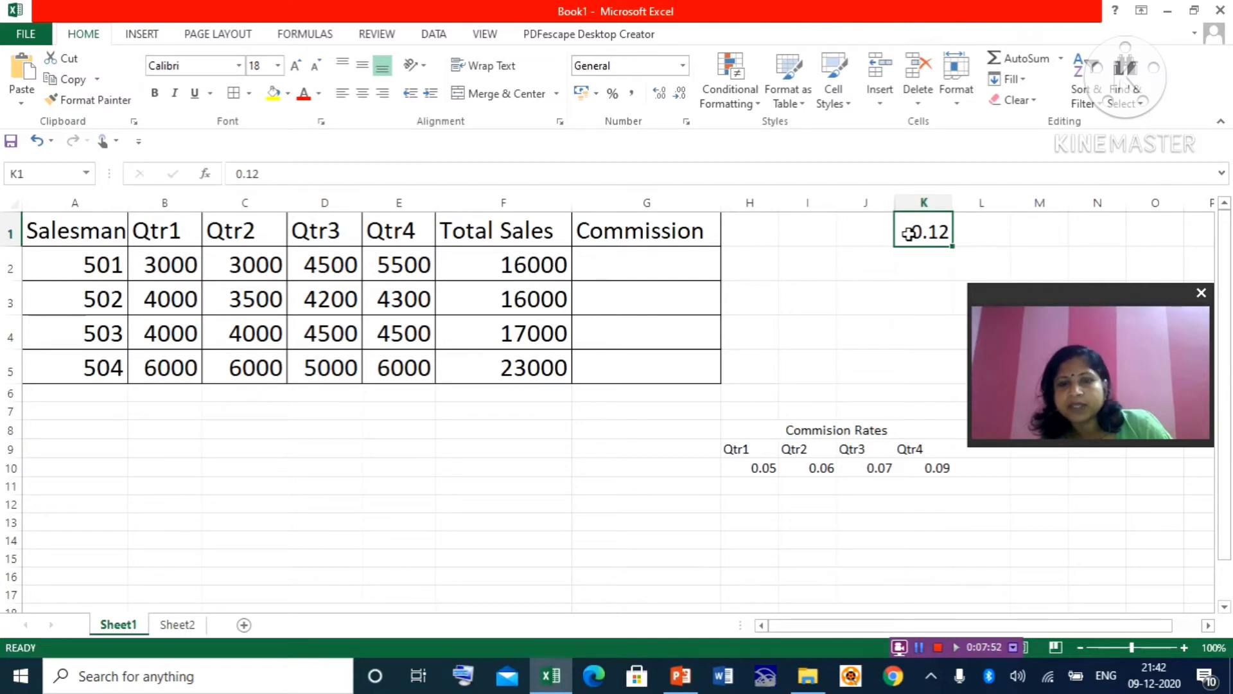
left_click(525, 264)
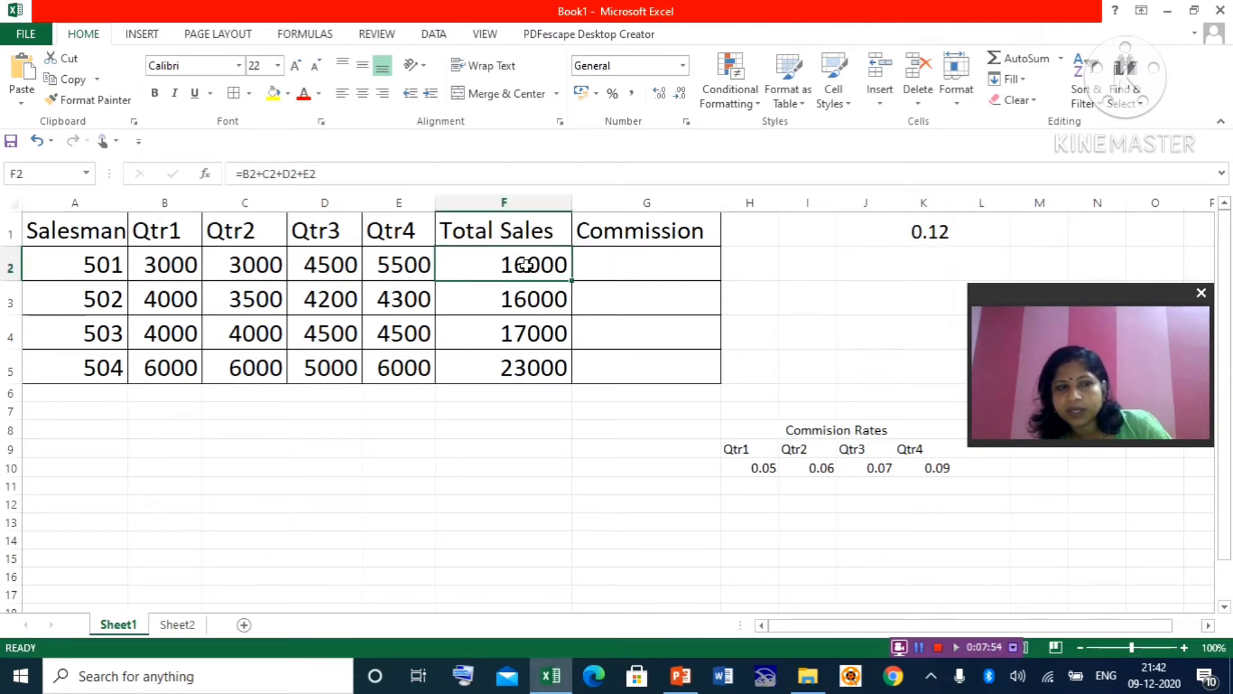
left_click(503, 300)
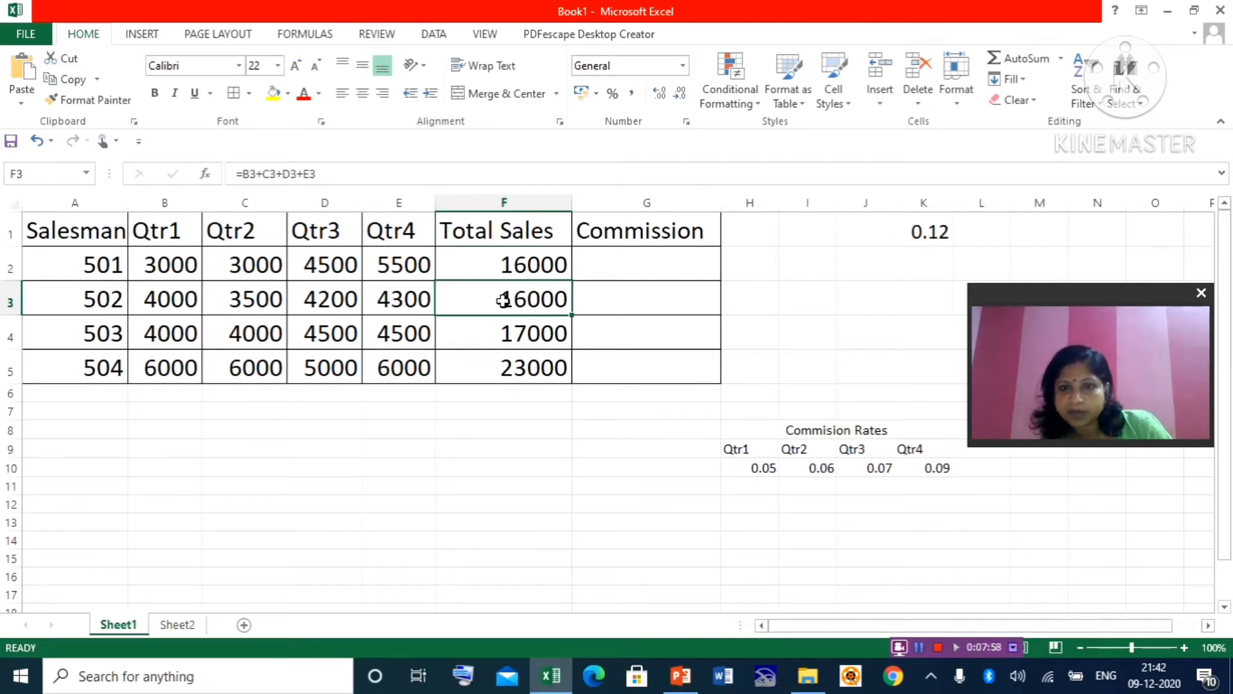
left_click(506, 338)
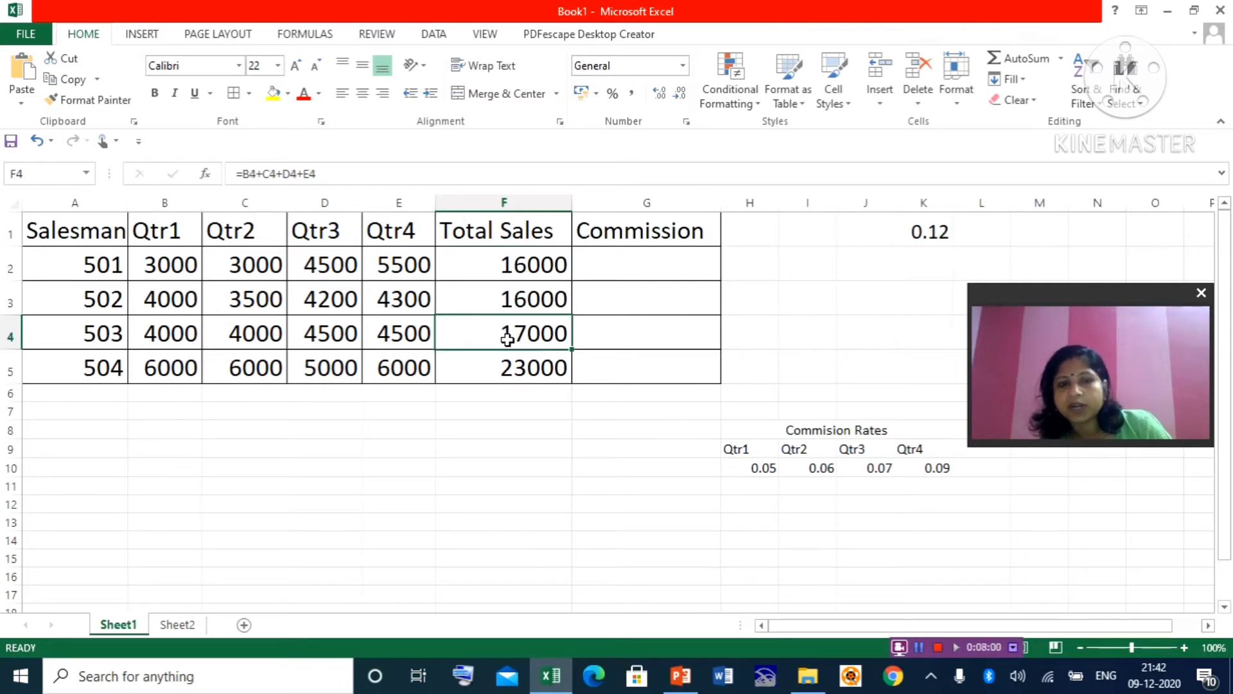
left_click(520, 375)
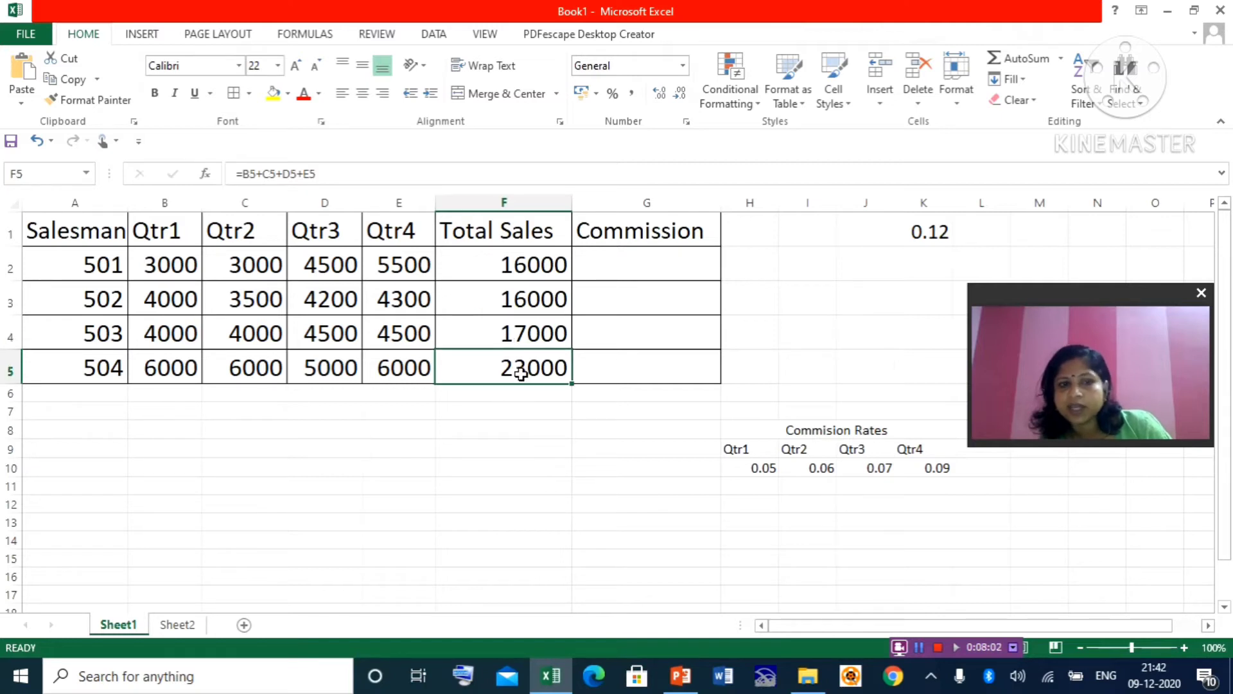
Step: Enter the formula =F2*$K$2 in cell G2, using an absolute reference for the commission rate
left_click(644, 266)
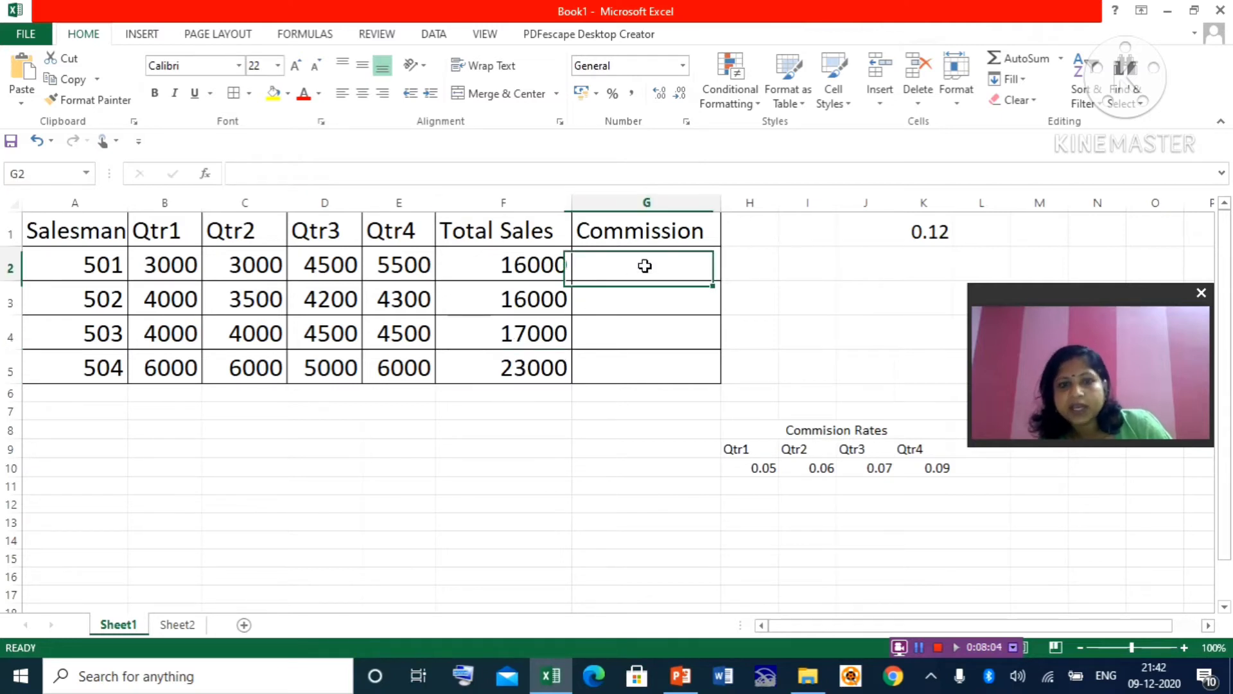
type("=")
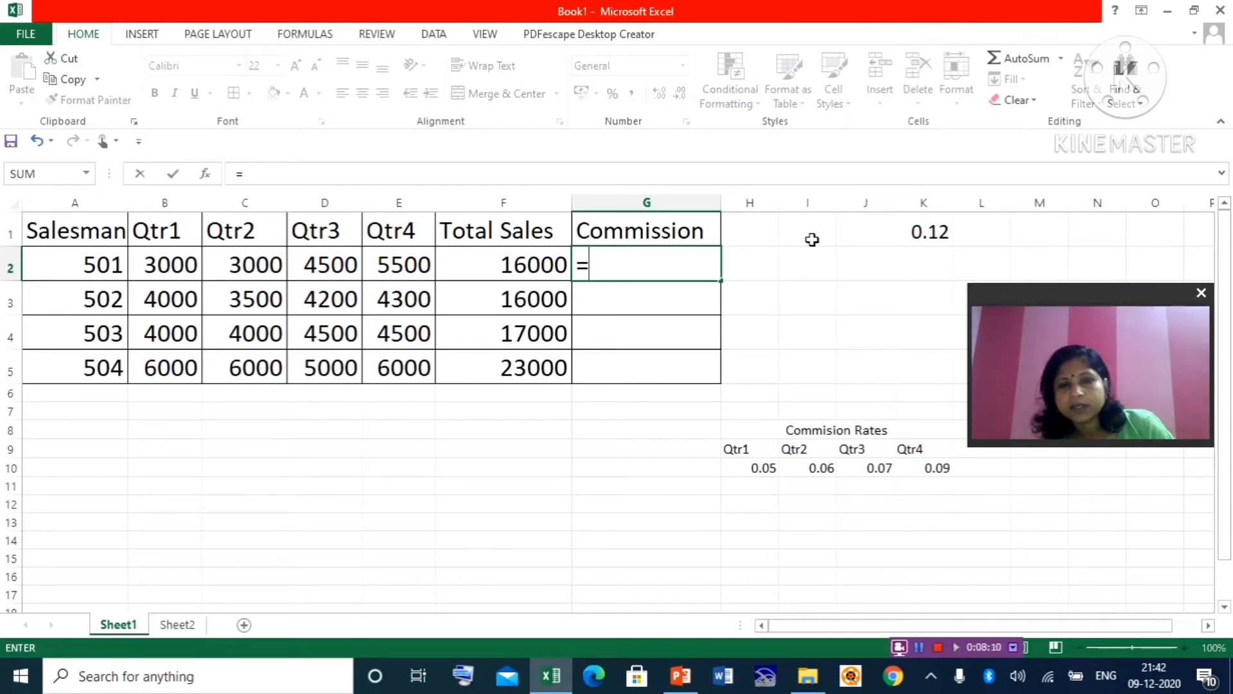
left_click(921, 234)
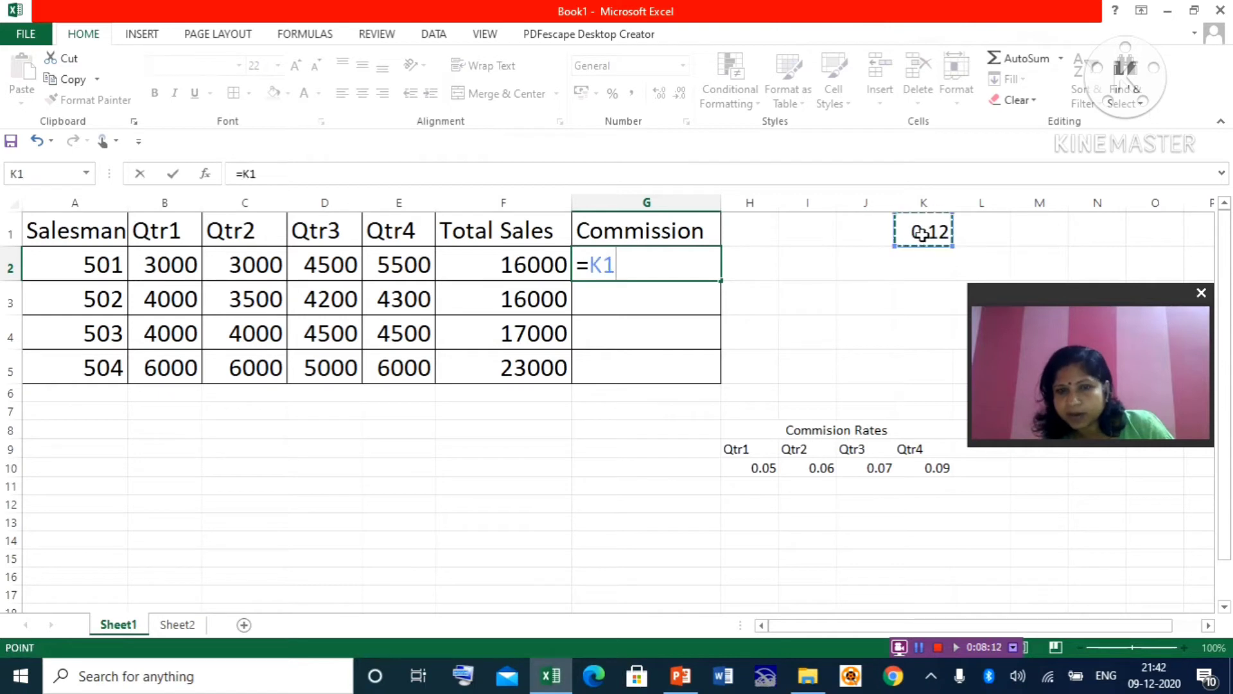
key("BackSpace")
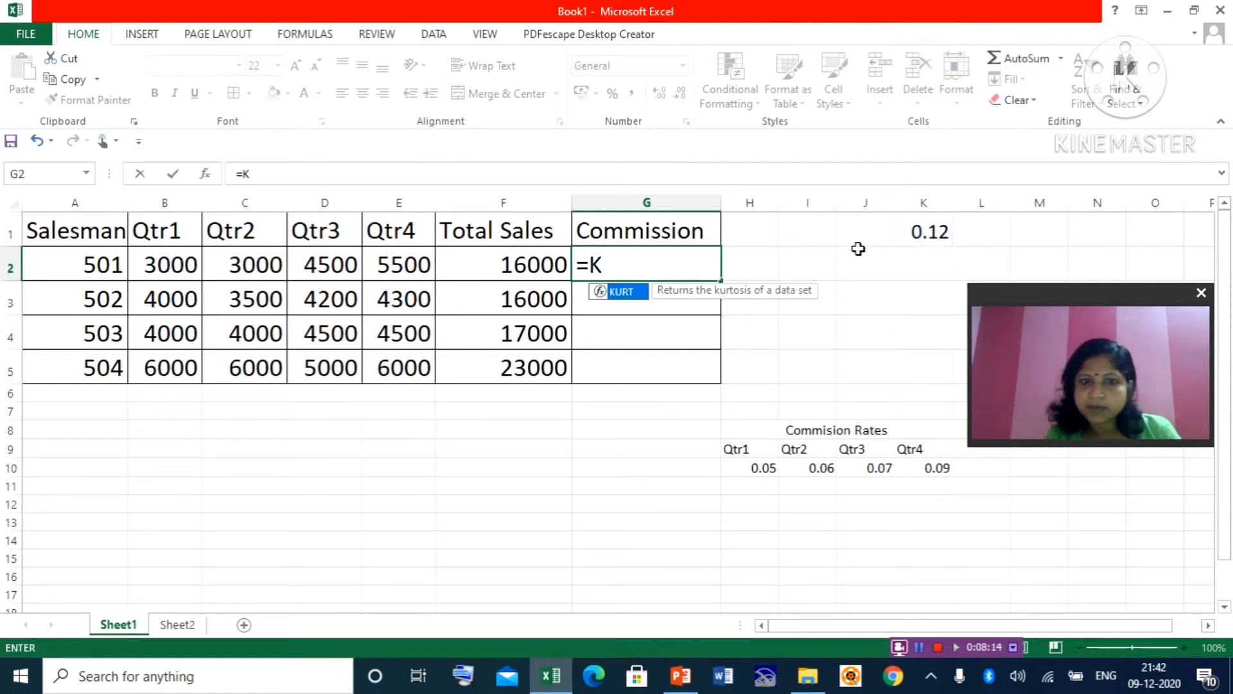
key("BackSpace")
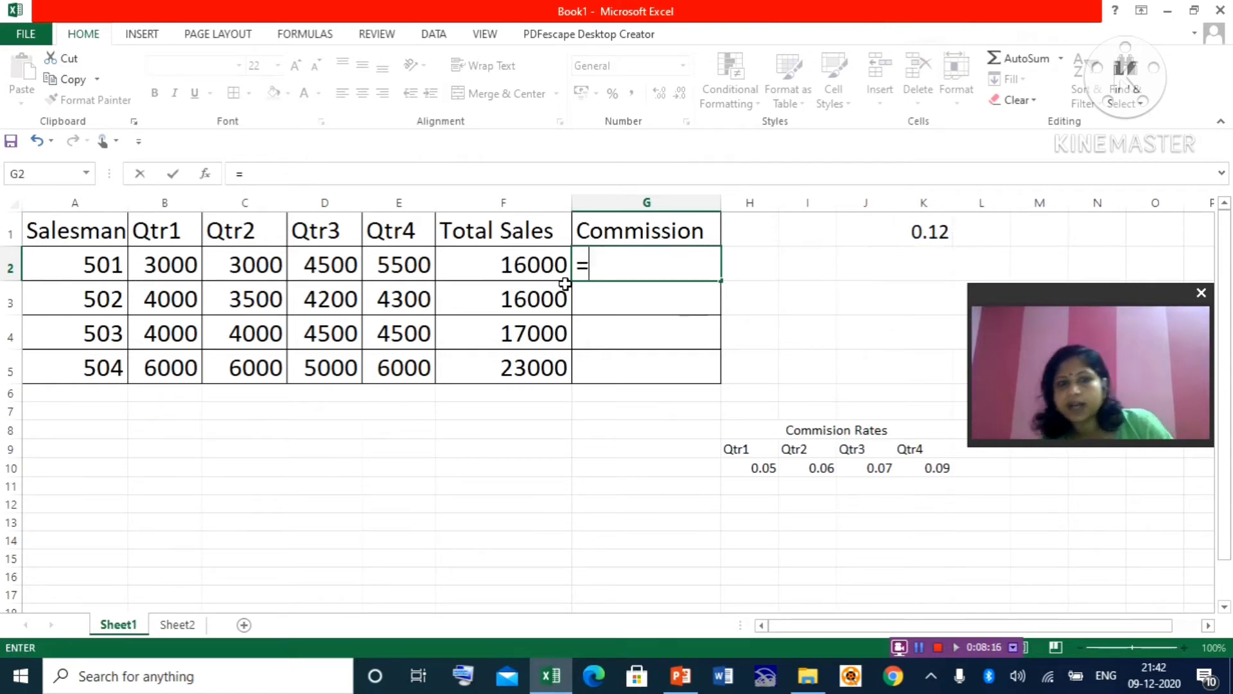
left_click(547, 265)
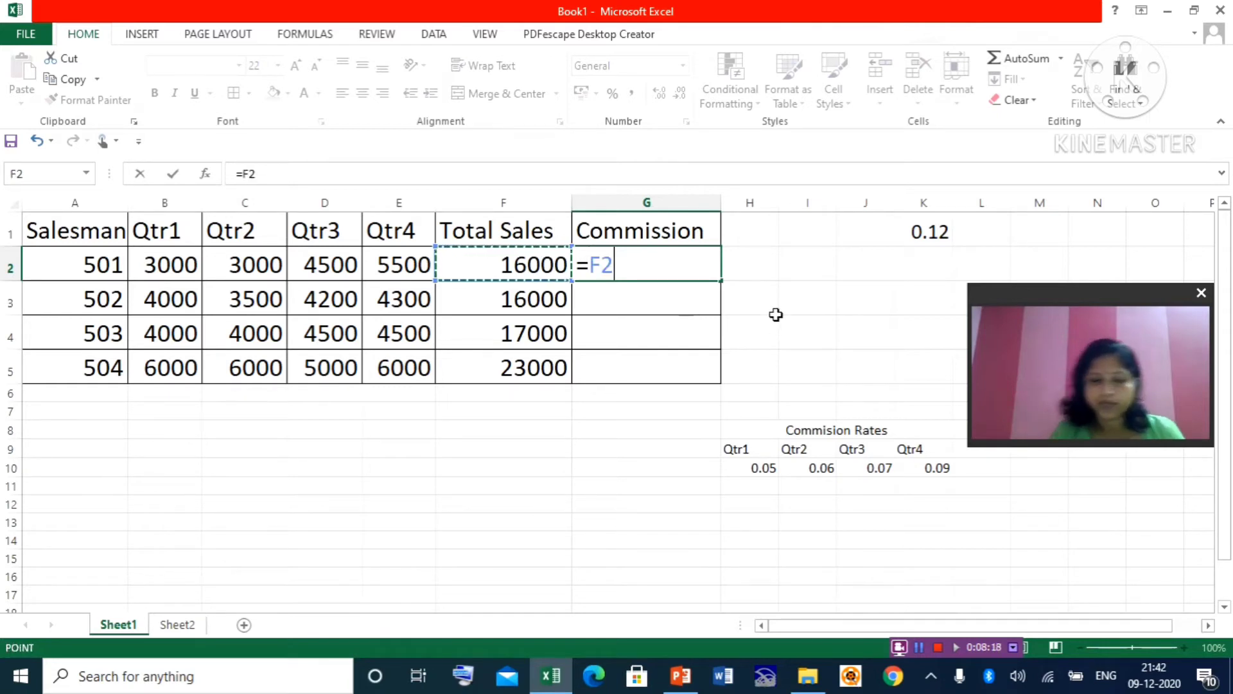
type("*")
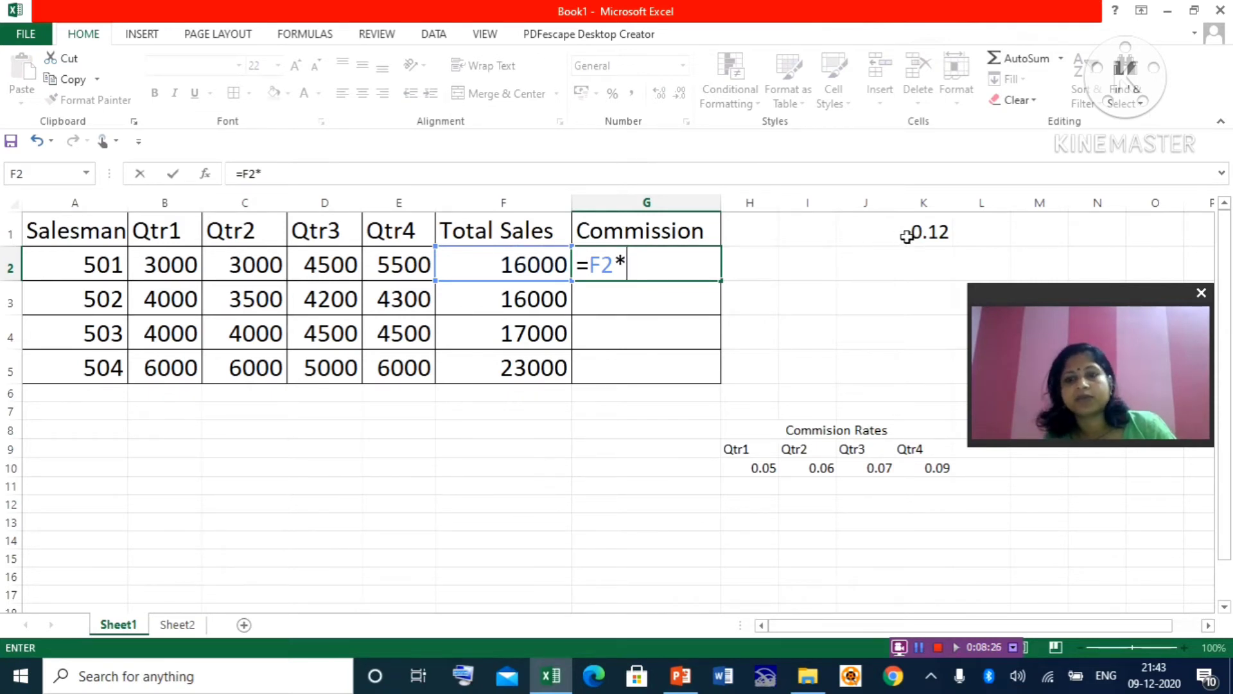
left_click(931, 232)
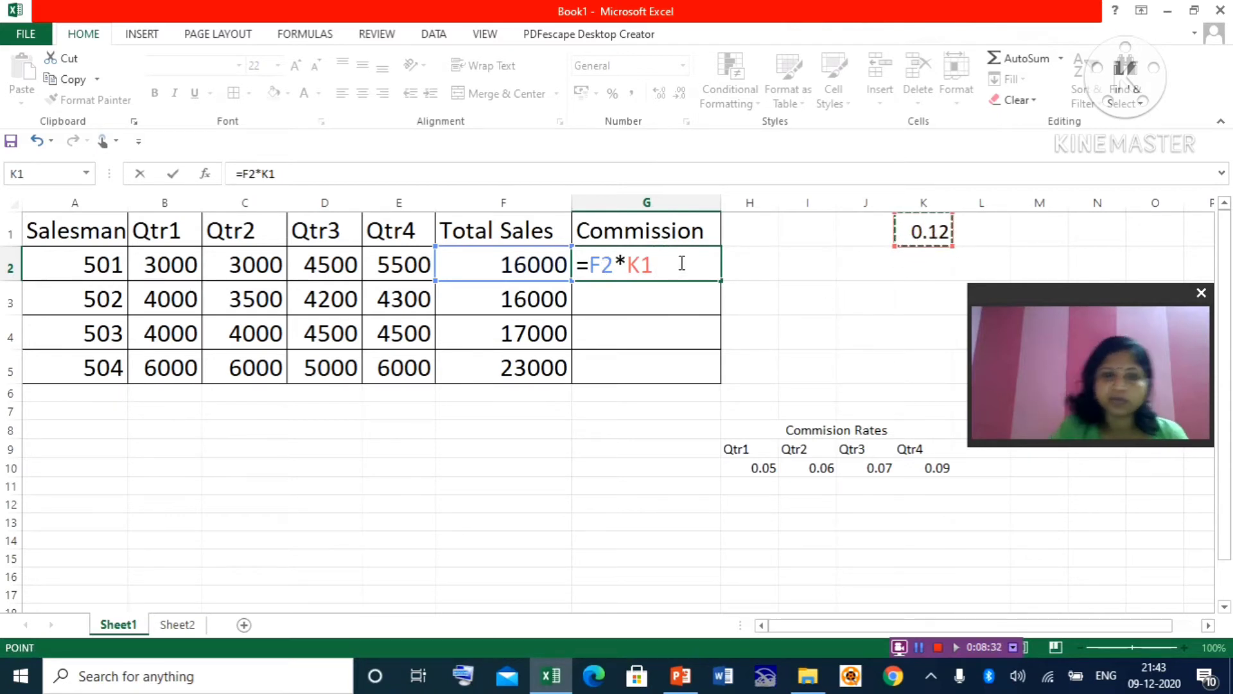
key("BackSpace")
key("BackSpace")
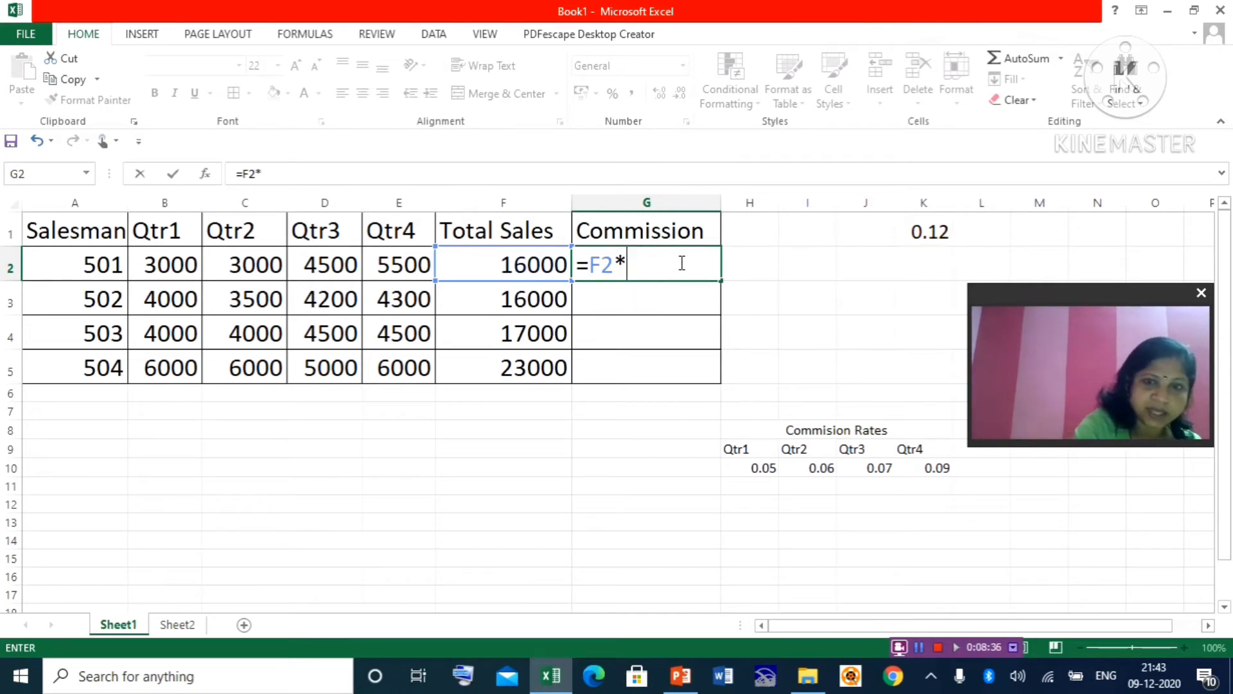
type("$K")
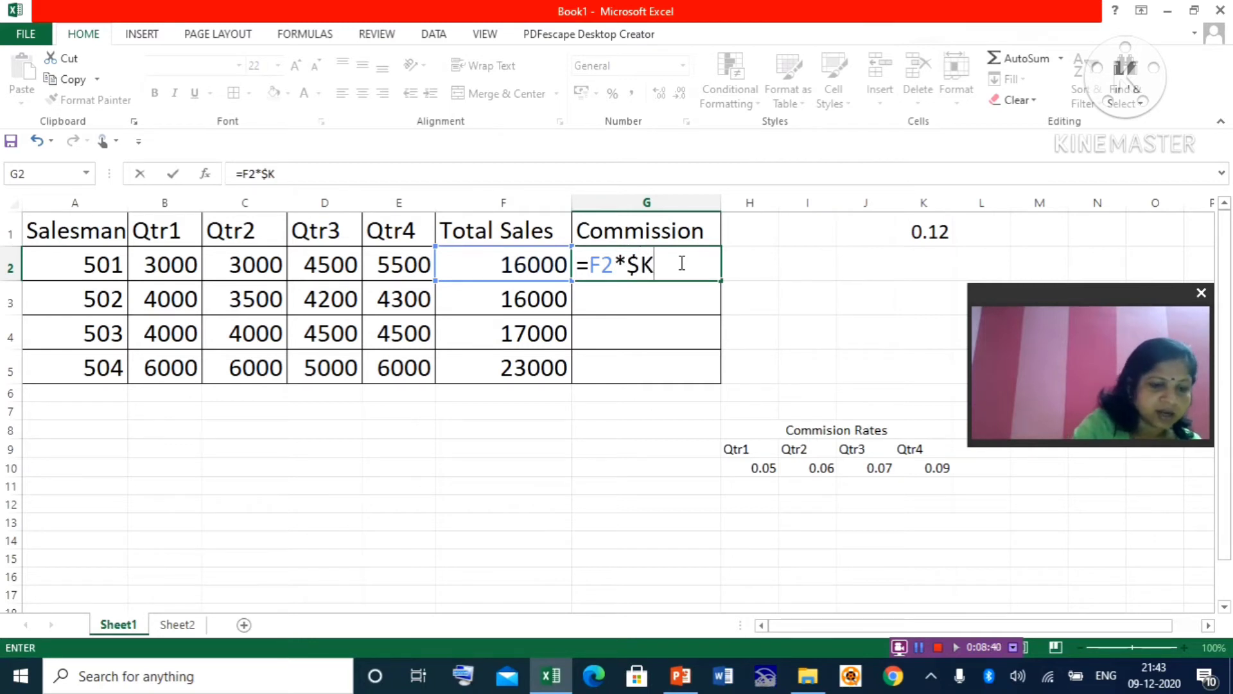
type("$2")
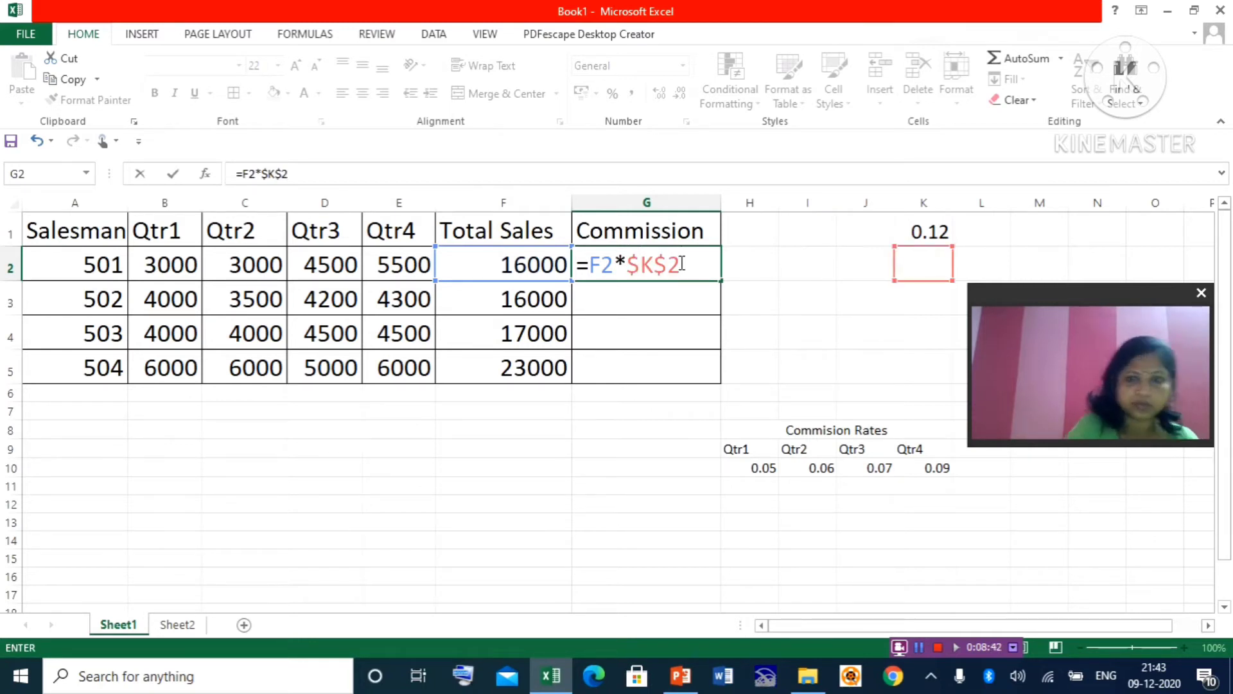
key("Return")
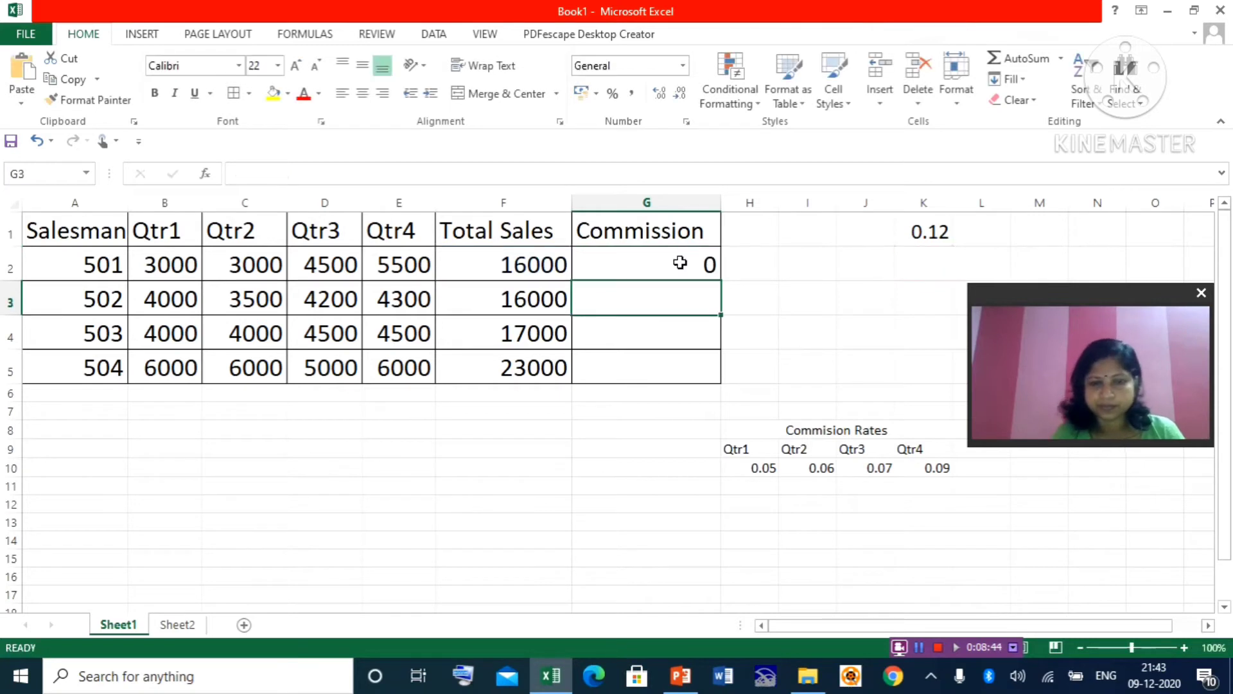
Step: Replace the formula in cell G2 with =F2*$K$1 so it uses an absolute reference to the commission rate
left_click(680, 263)
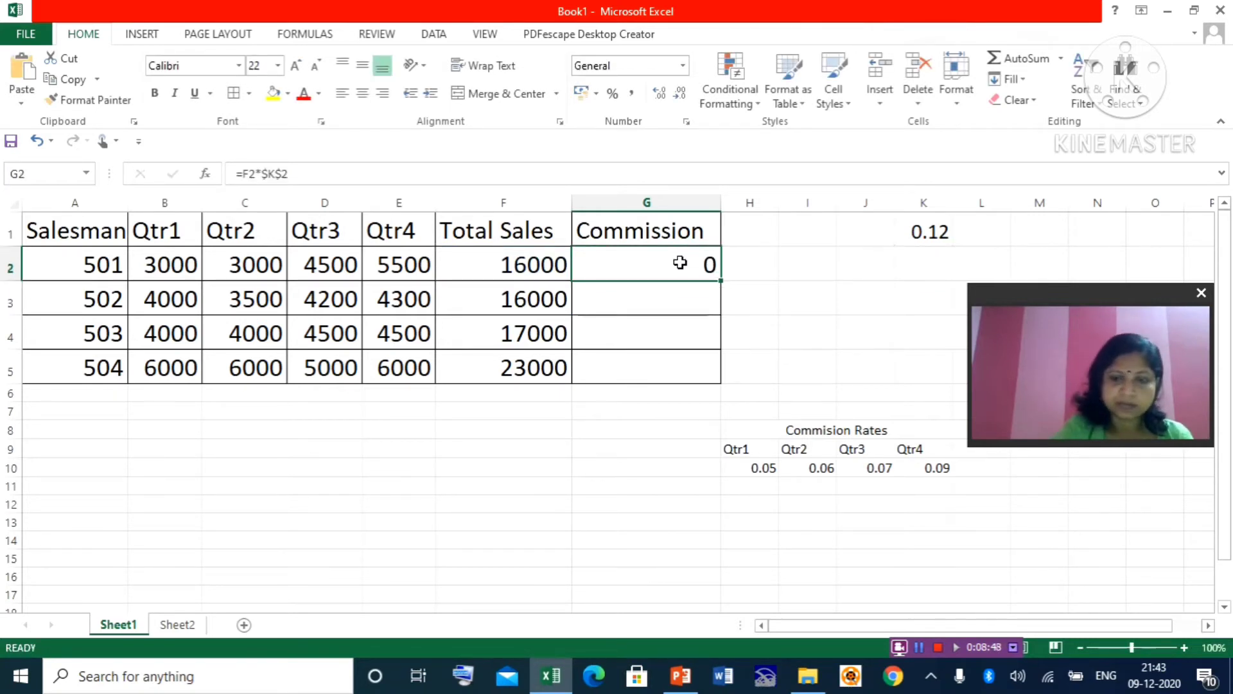
key("Delete")
type("=")
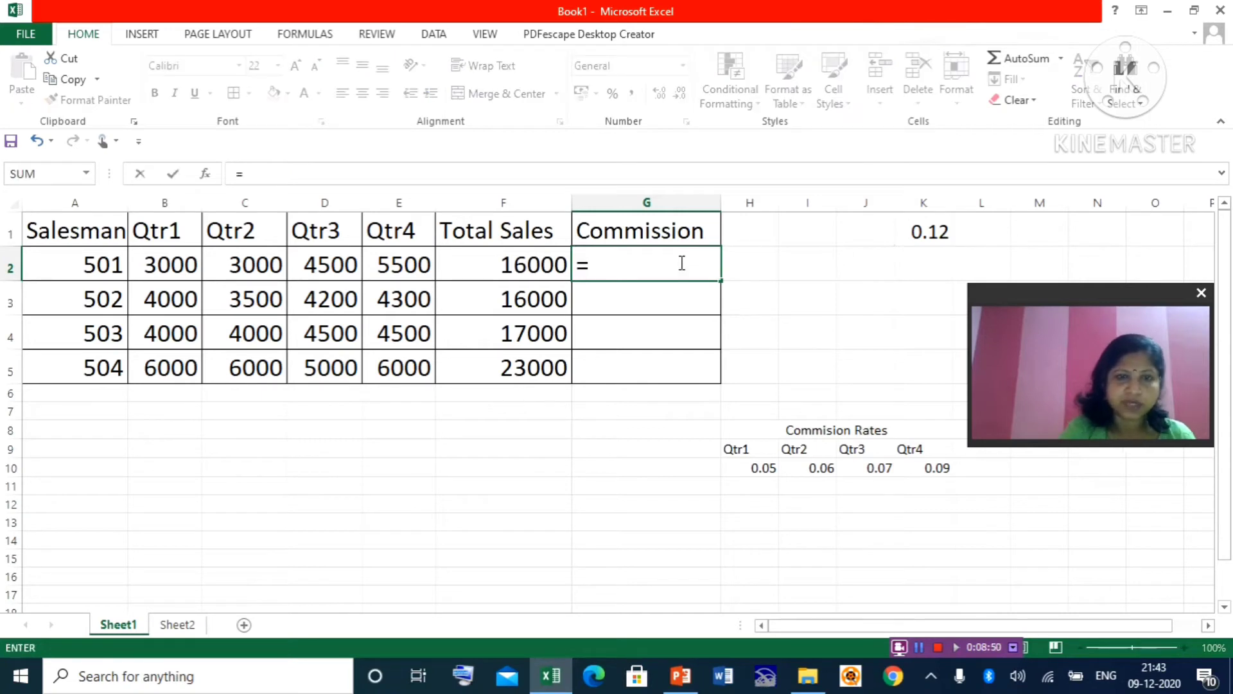
left_click(539, 267)
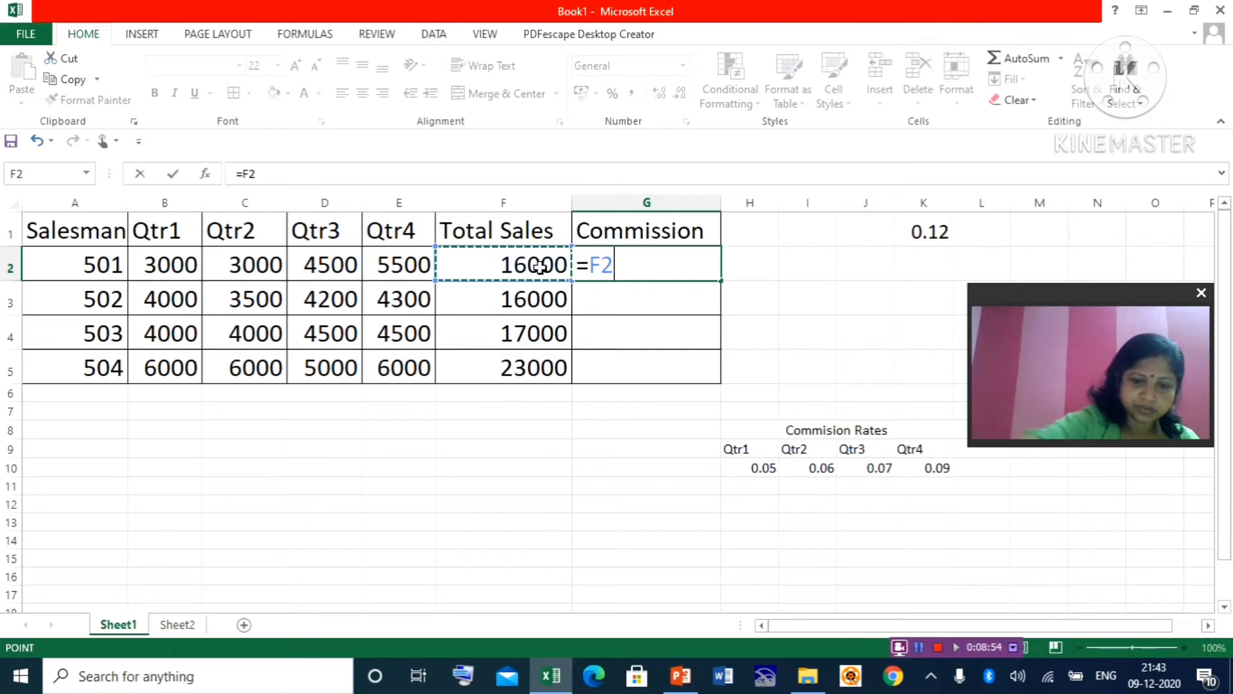
type("*")
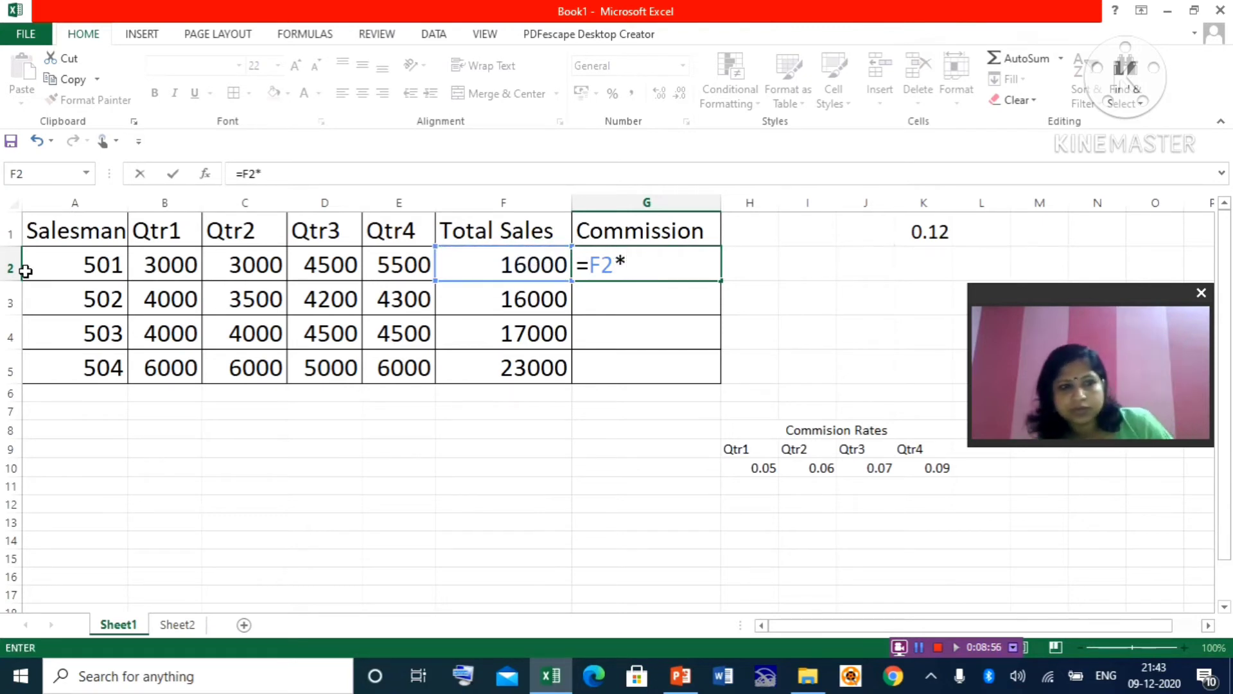
left_click(941, 238)
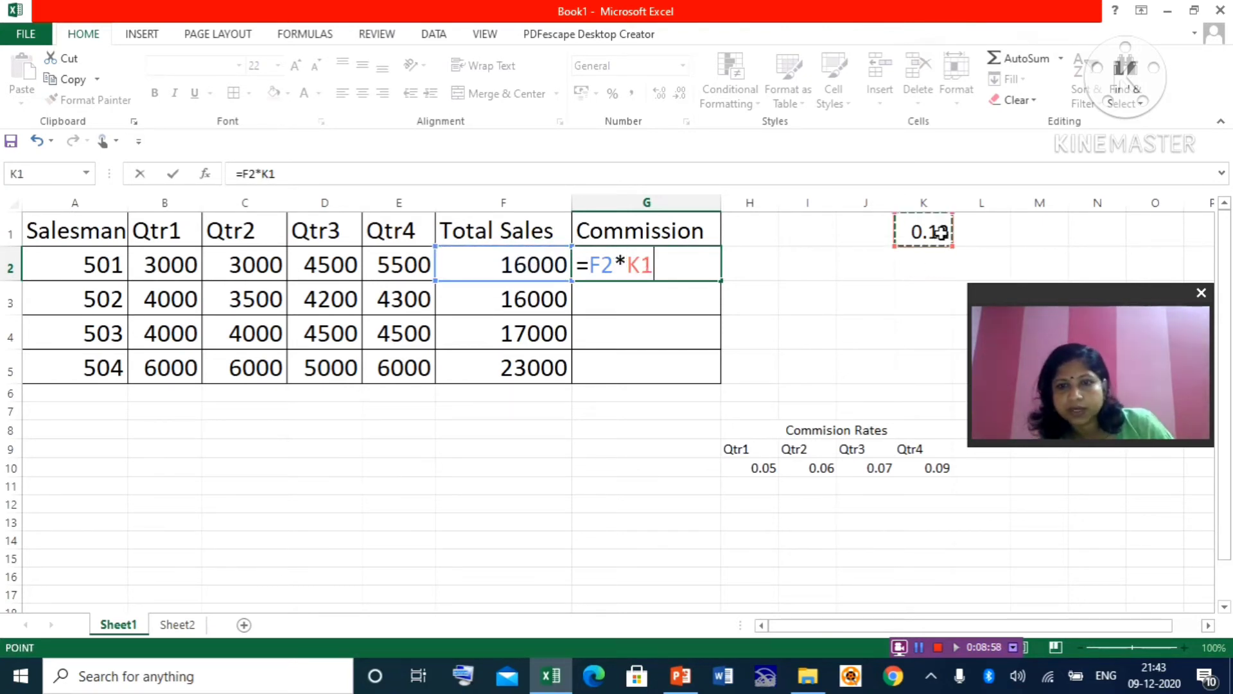
key("BackSpace")
key("BackSpace")
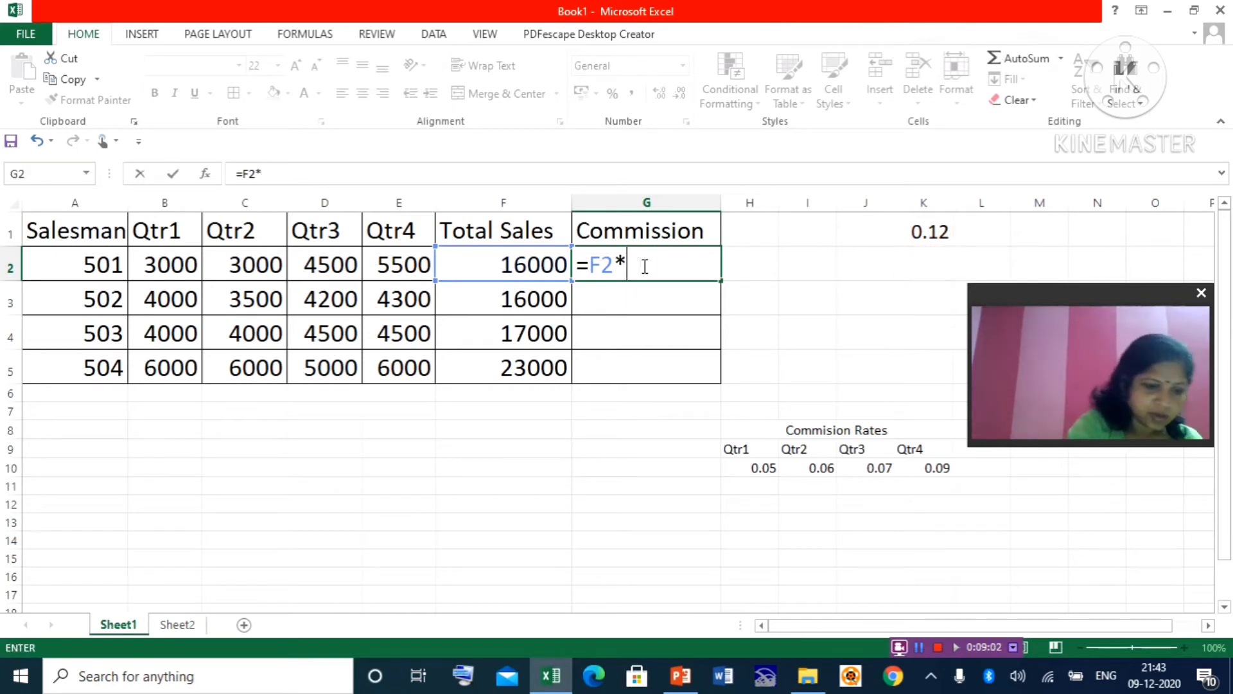
type("$")
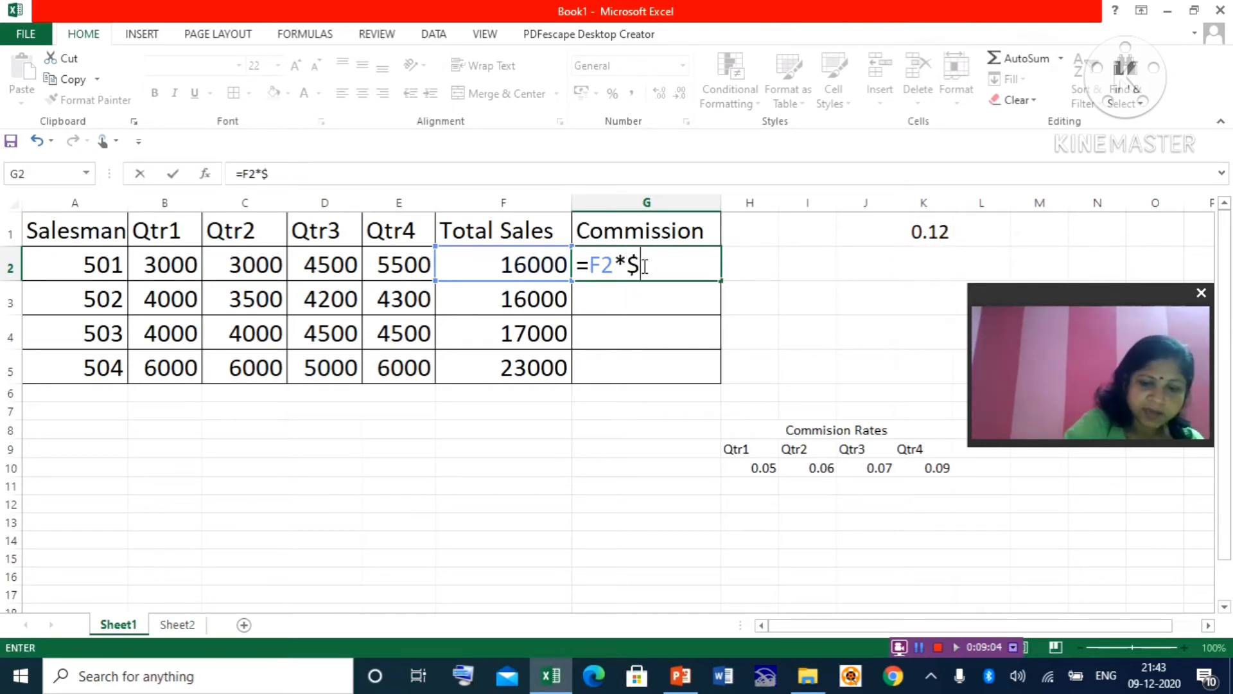
type("K")
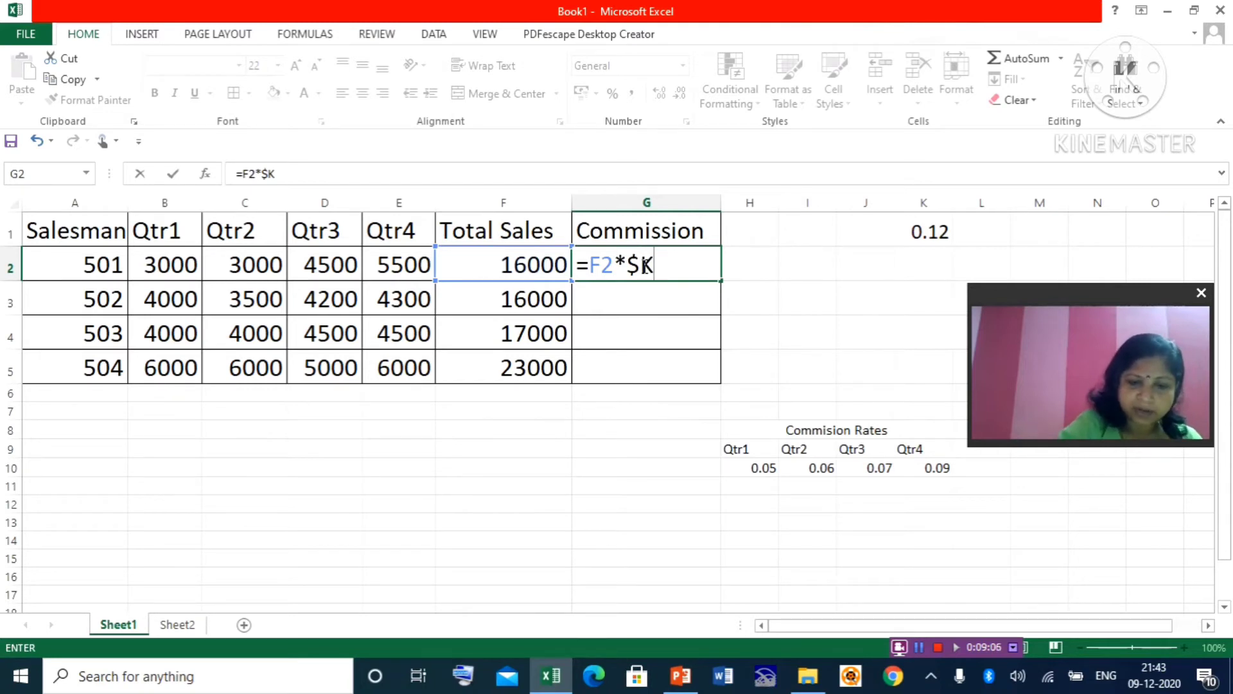
type("$1")
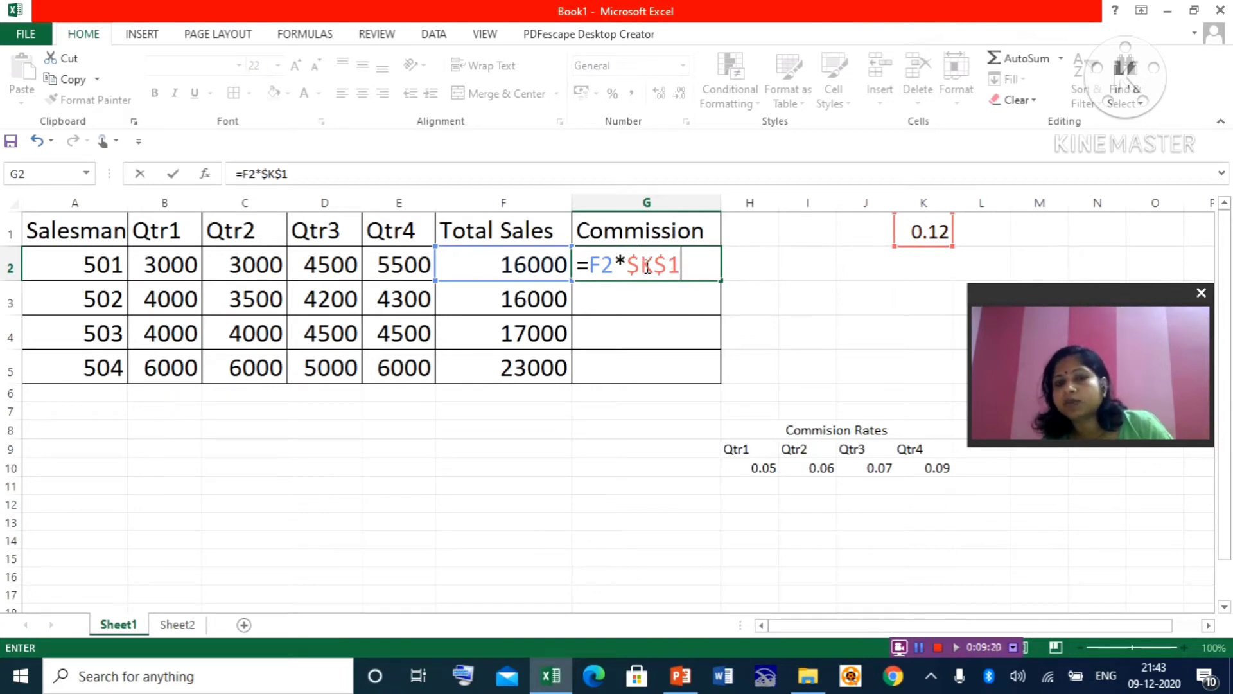
left_click(768, 274)
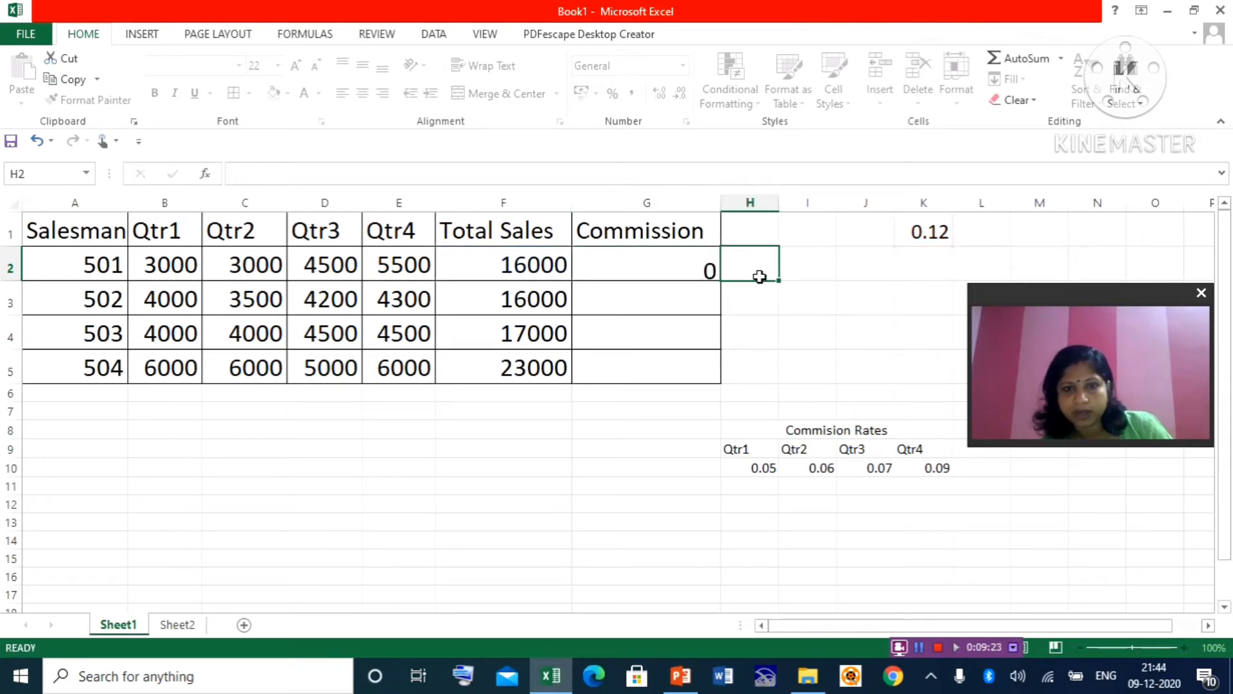
Step: Fill the absolute-reference formula from G2 down to G5, and check each copied formula against the rate in K1
left_click(686, 265)
left_click_drag(720, 281, 720, 385)
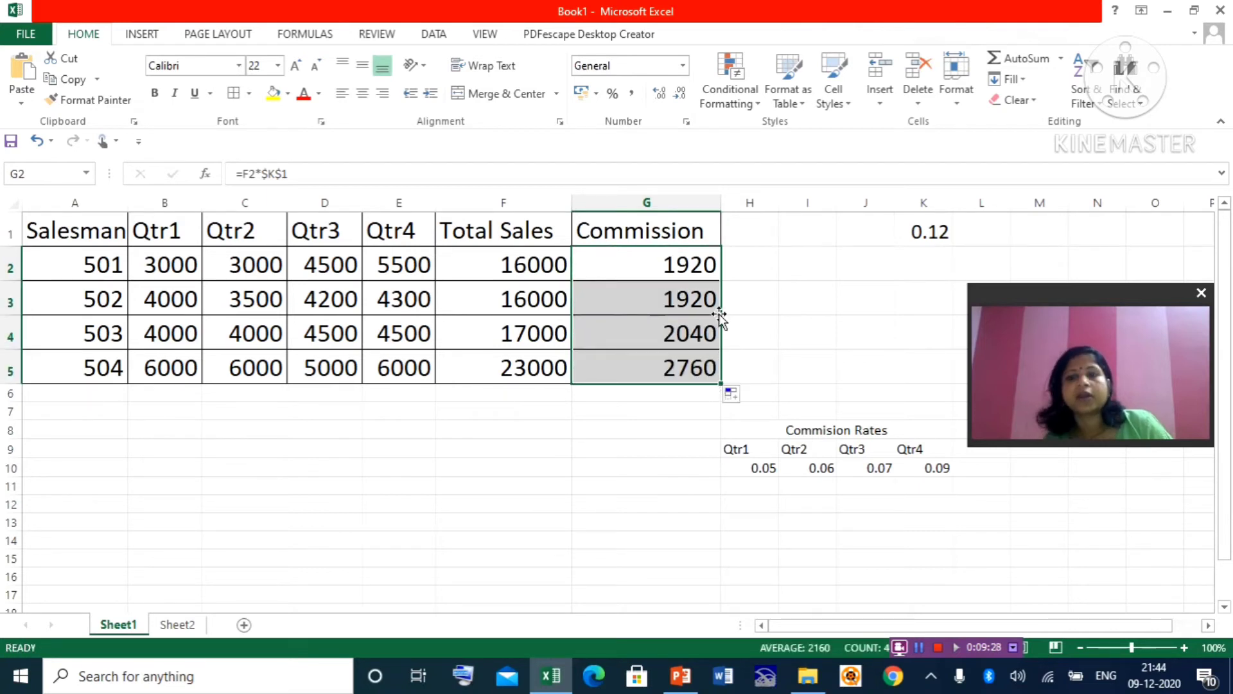
left_click(681, 271)
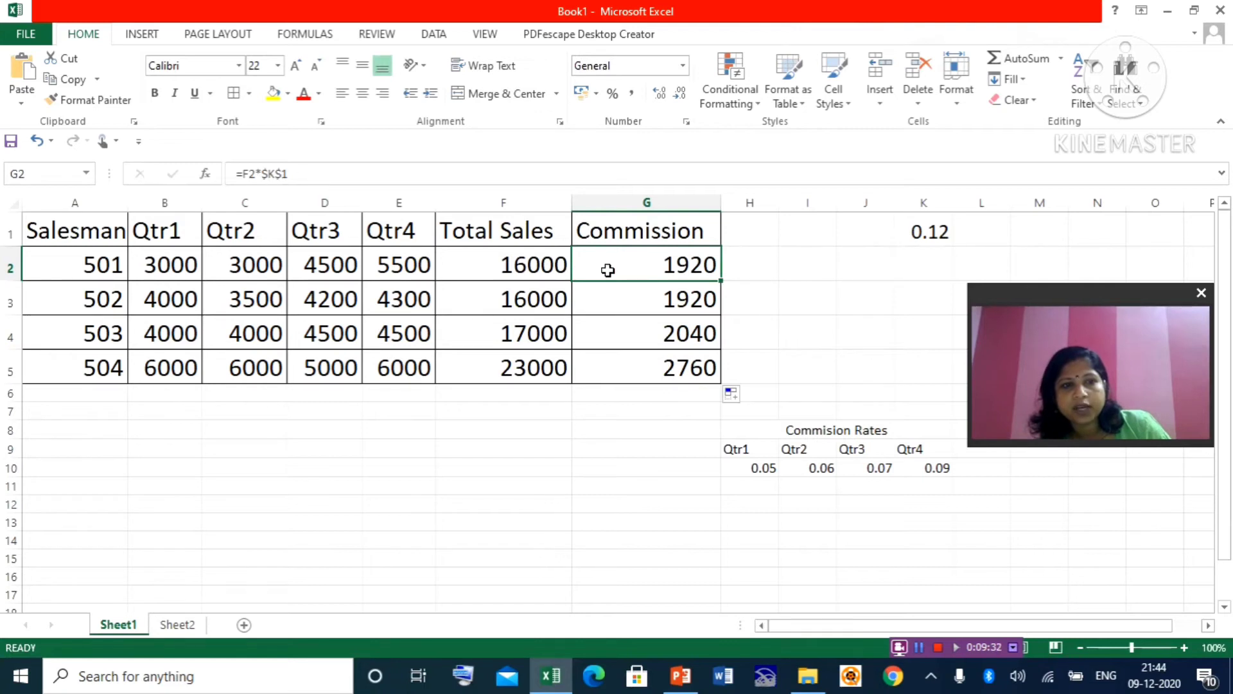
left_click(661, 297)
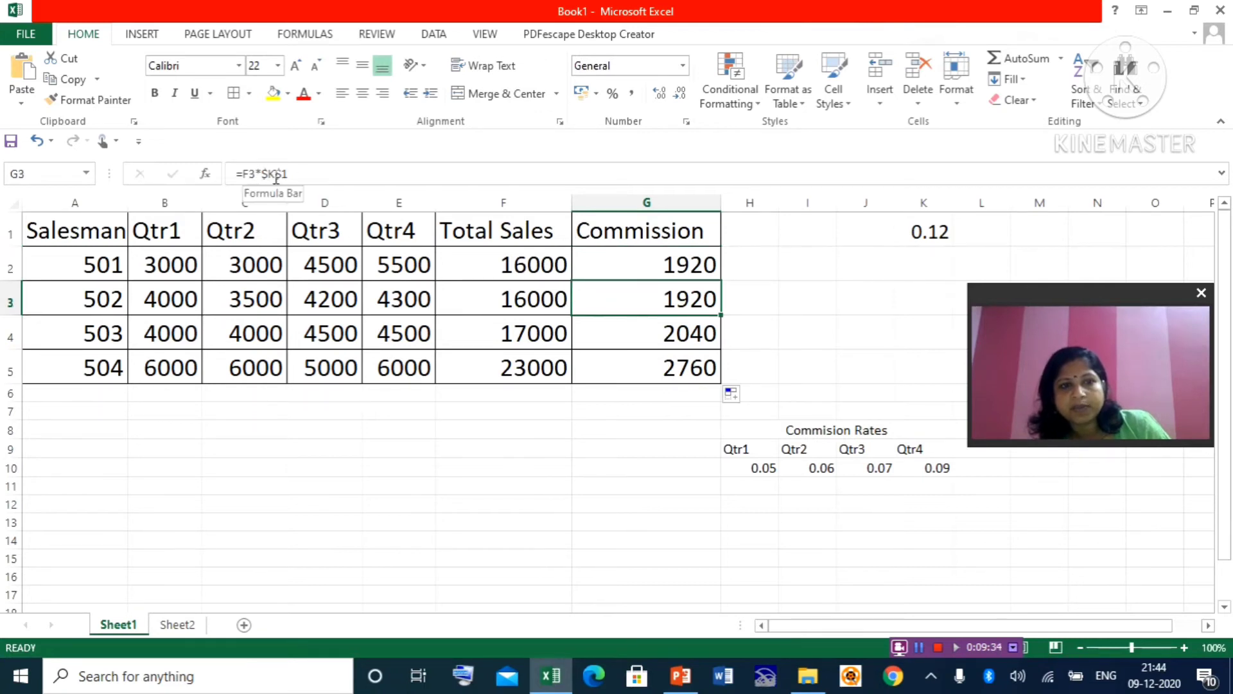
left_click(636, 339)
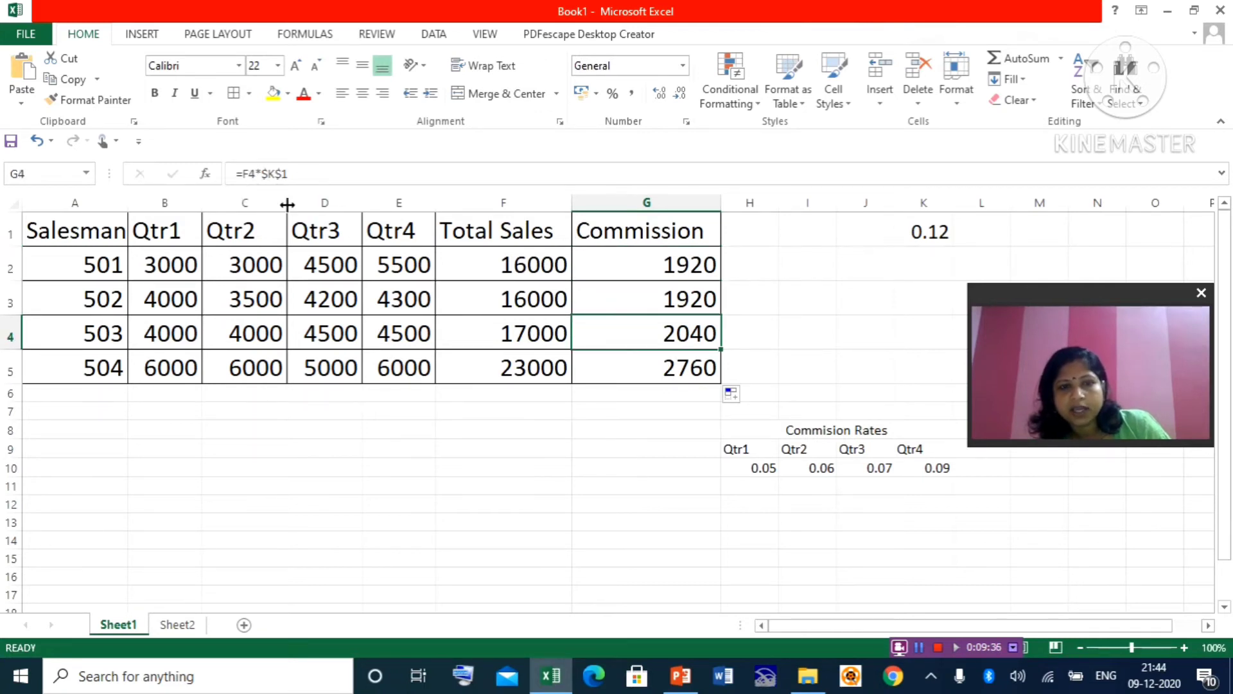
left_click(631, 367)
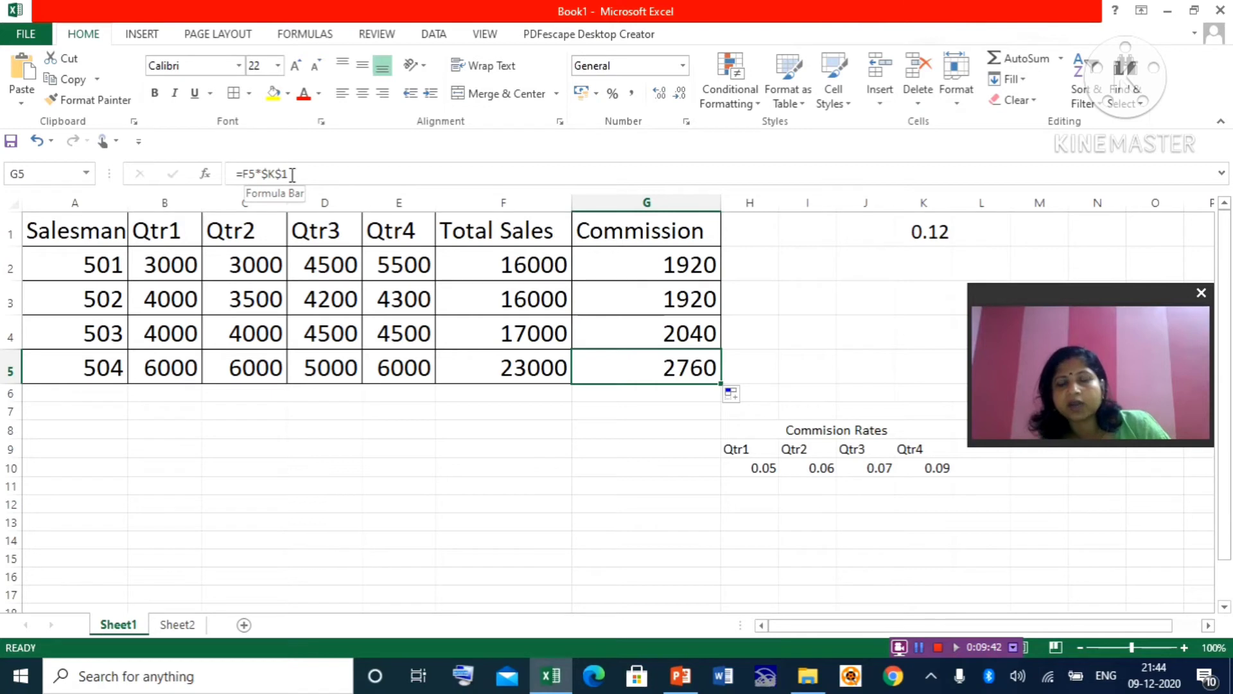
left_click(918, 234)
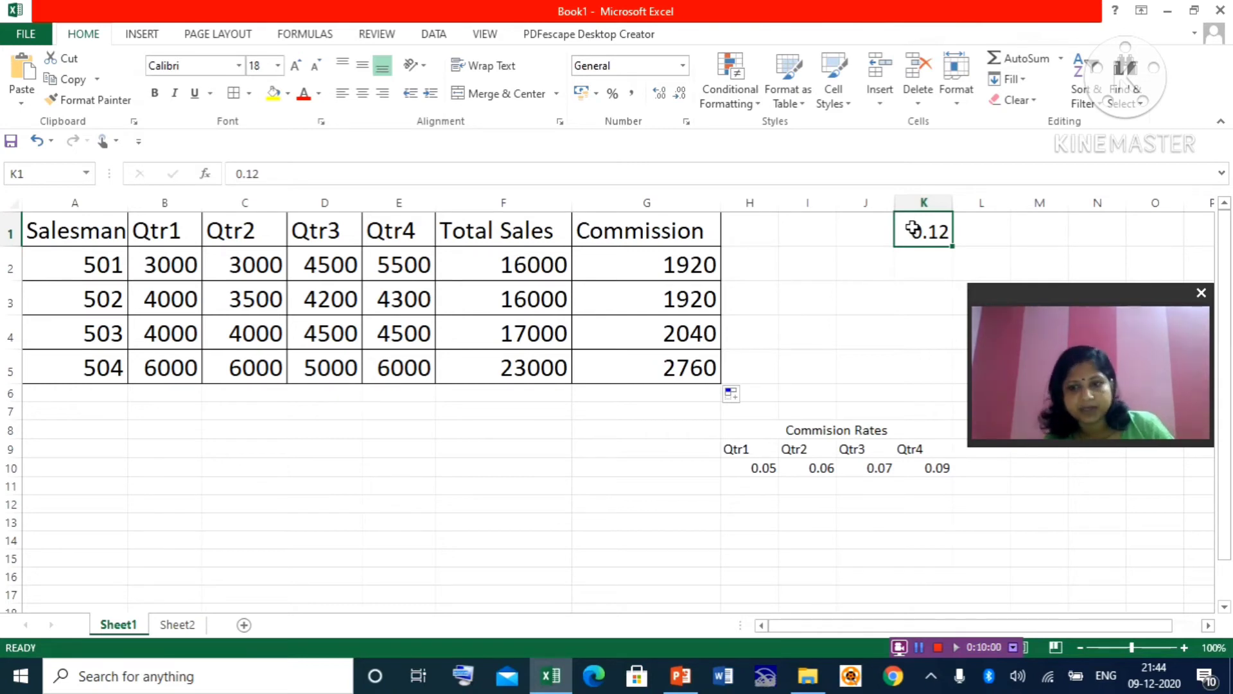
Step: Clear the contents of the Commission column from G2 through G6
left_click_drag(642, 267, 645, 386)
key("Delete")
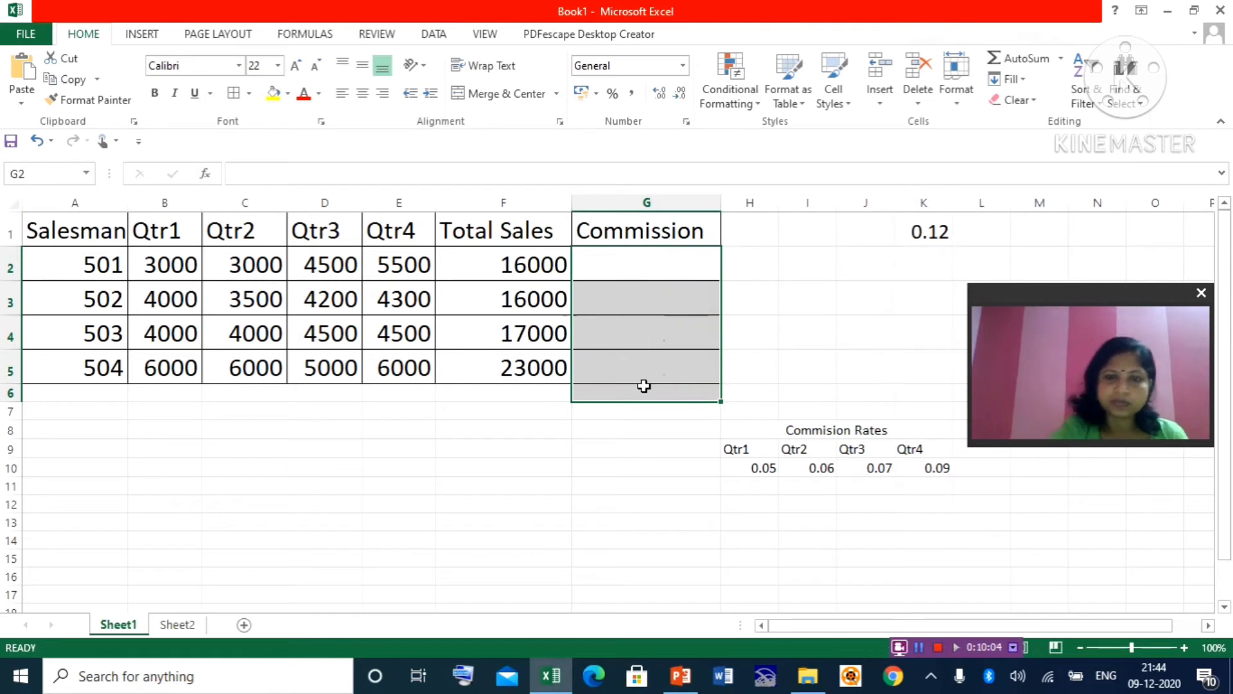
left_click(1004, 519)
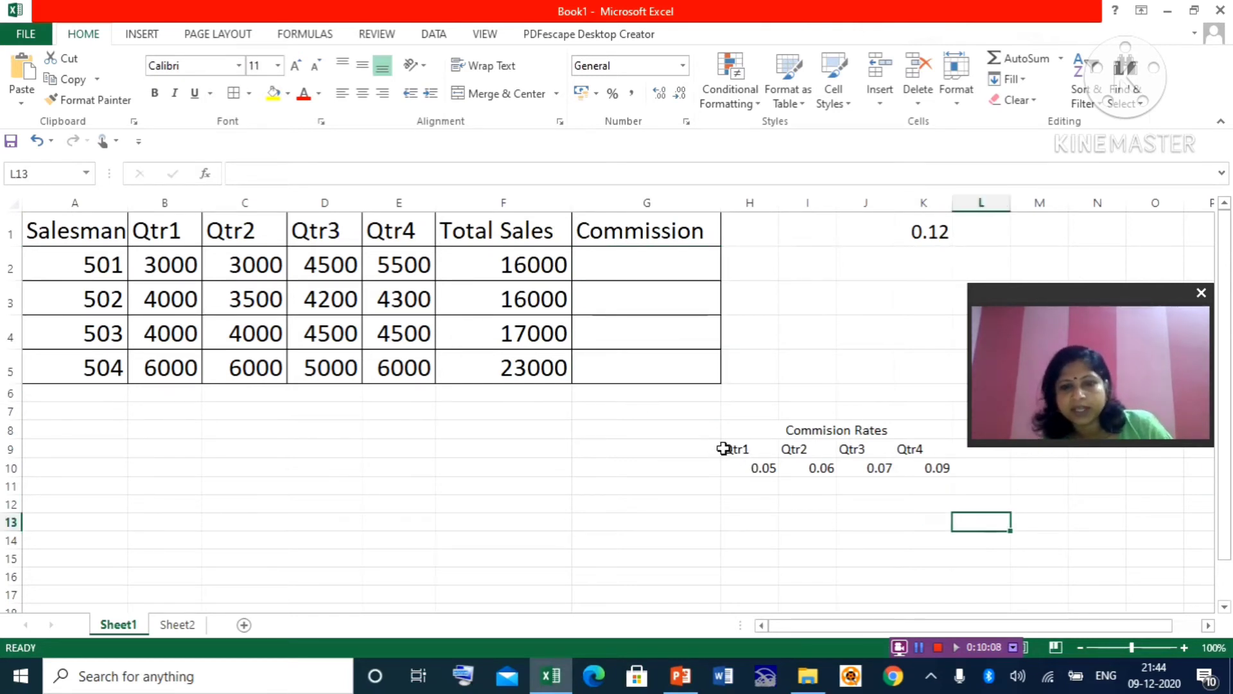
Step: Increase the font size of the Commision Rates table in H8 through K10 to 16
left_click_drag(771, 427, 801, 465)
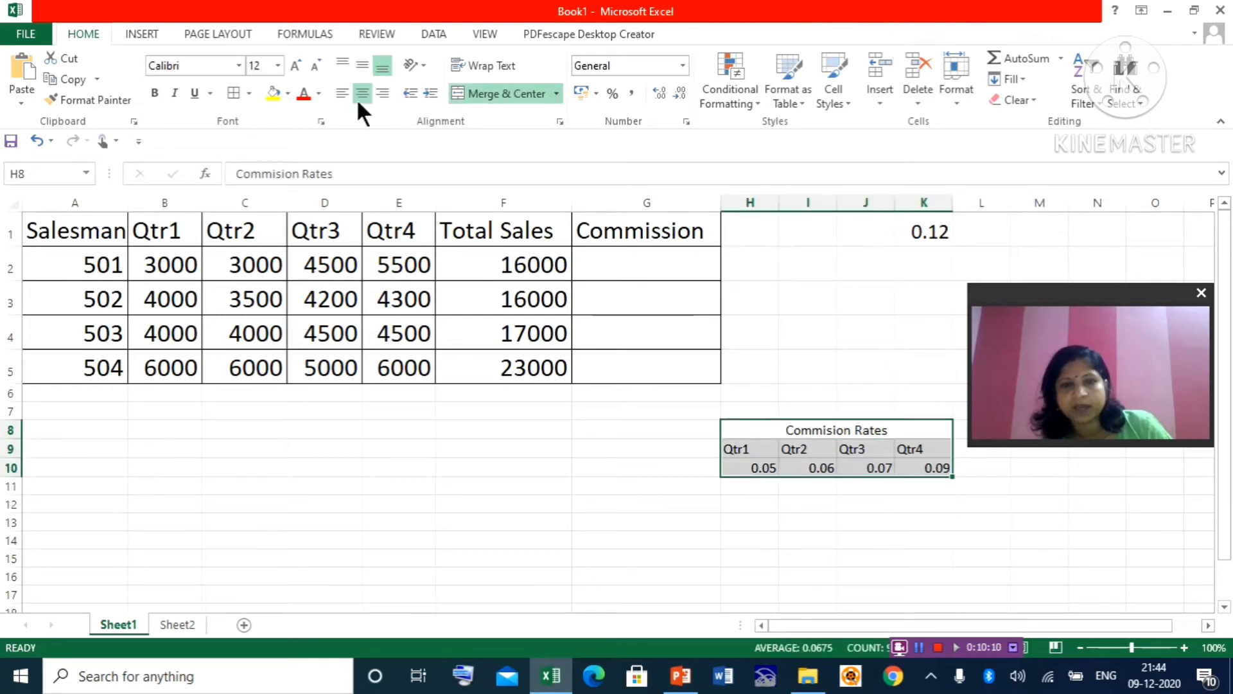
left_click(296, 65)
left_click(297, 64)
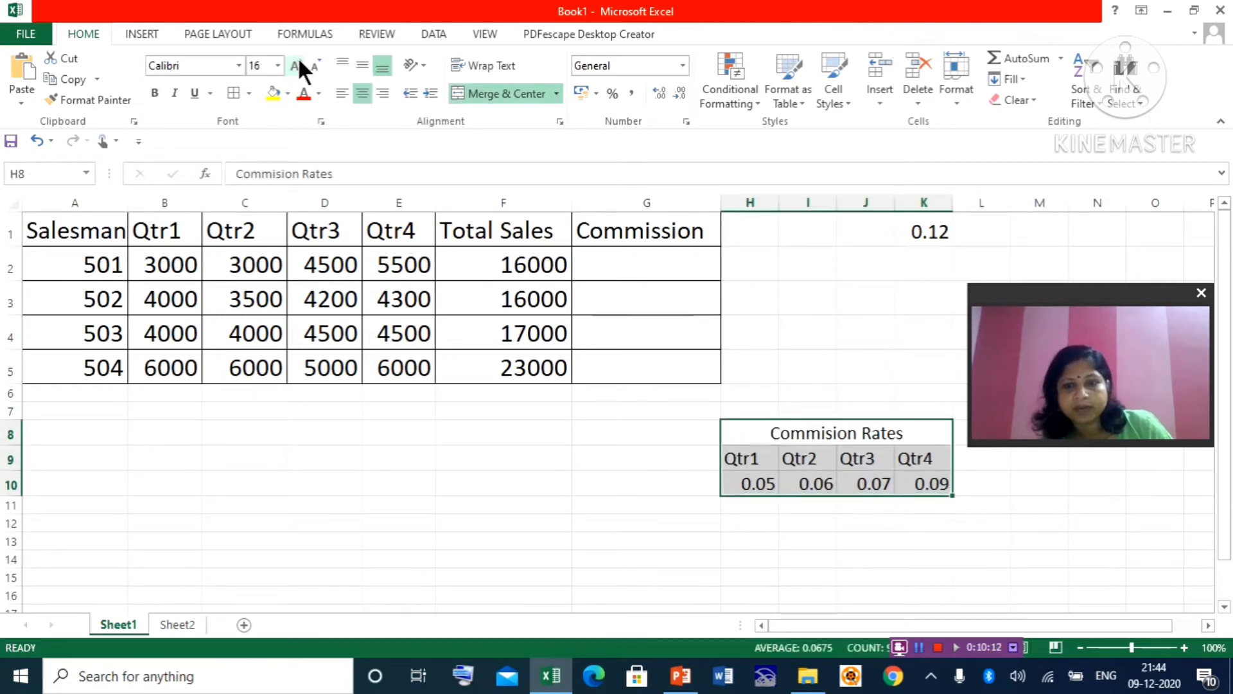
left_click(964, 542)
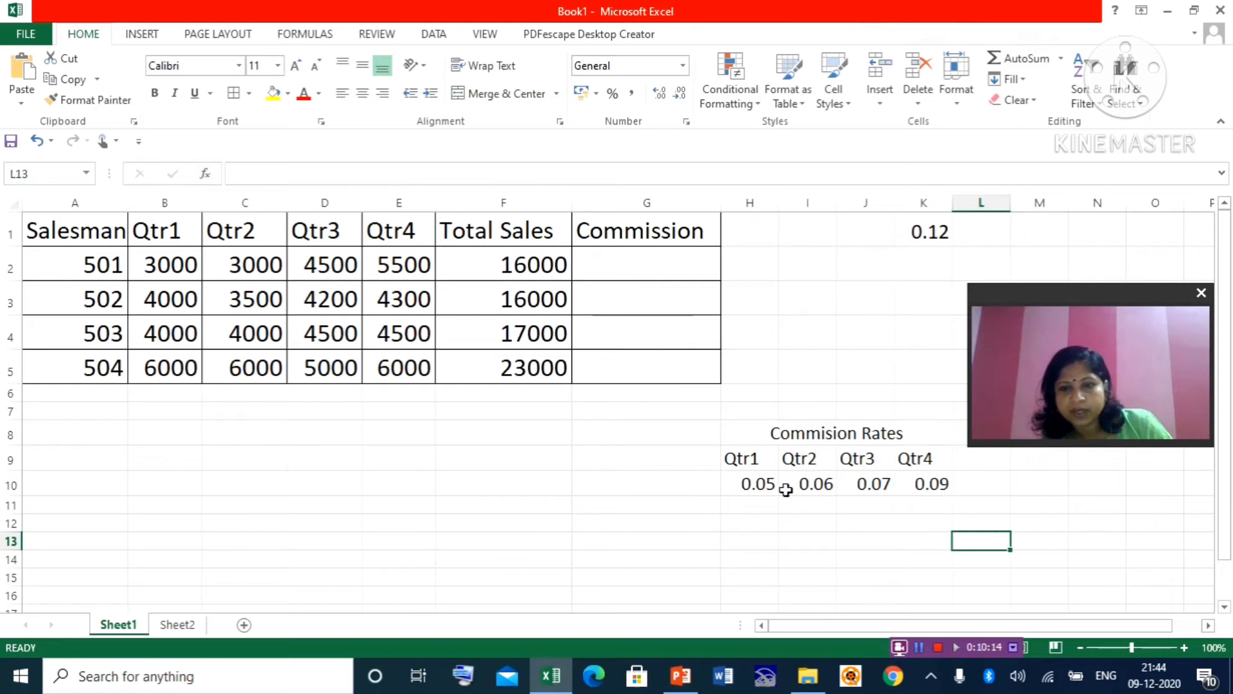
Step: Examine the commission rate listed for each quarter in cells H9 through K10
left_click(742, 468)
left_click(753, 487)
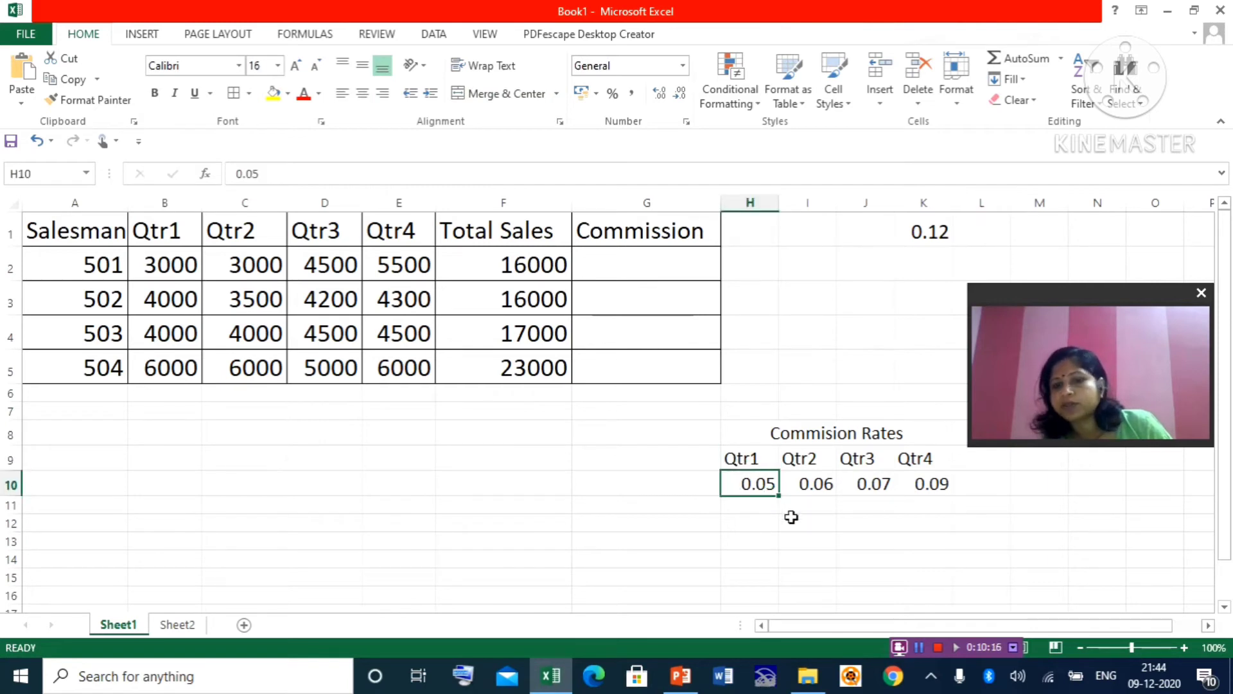
left_click(799, 459)
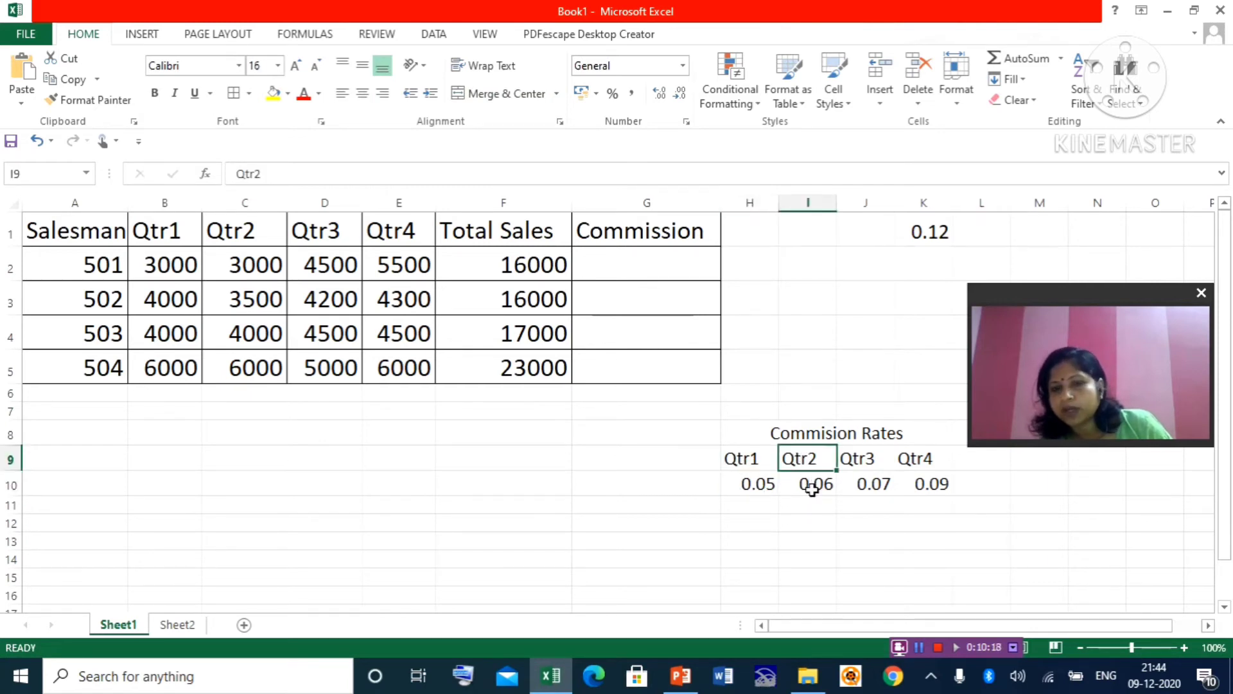
left_click(812, 487)
left_click(875, 461)
left_click(875, 484)
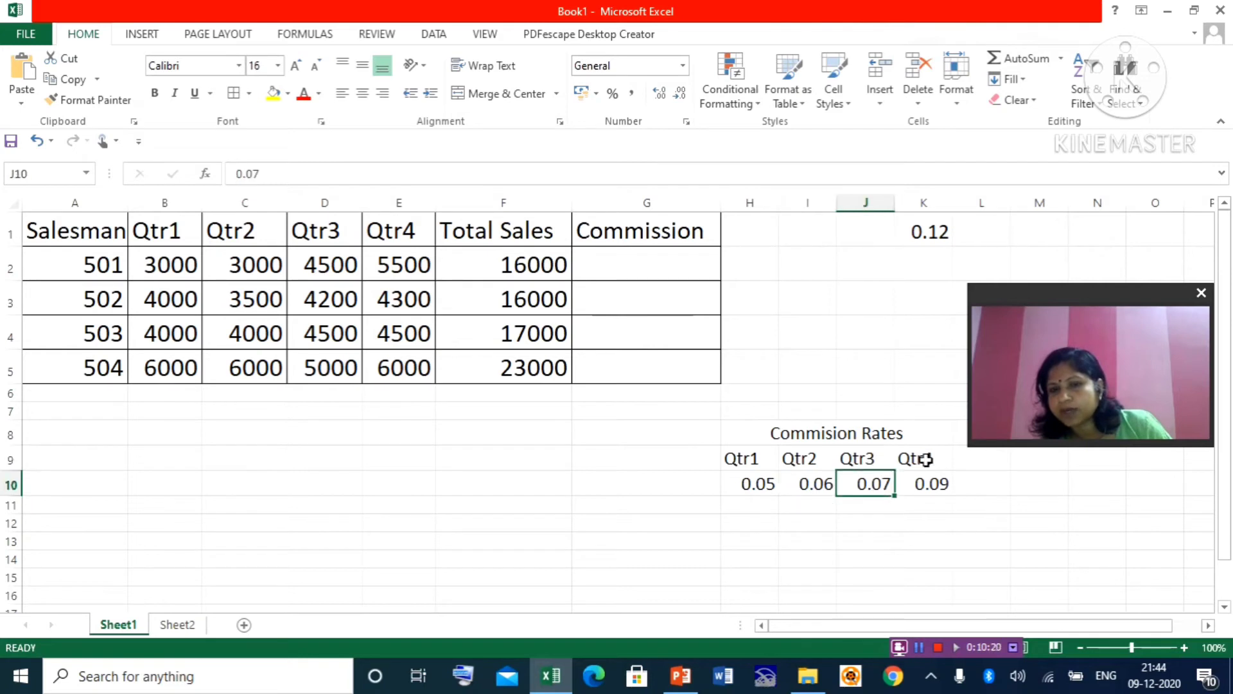
left_click(917, 457)
left_click(926, 483)
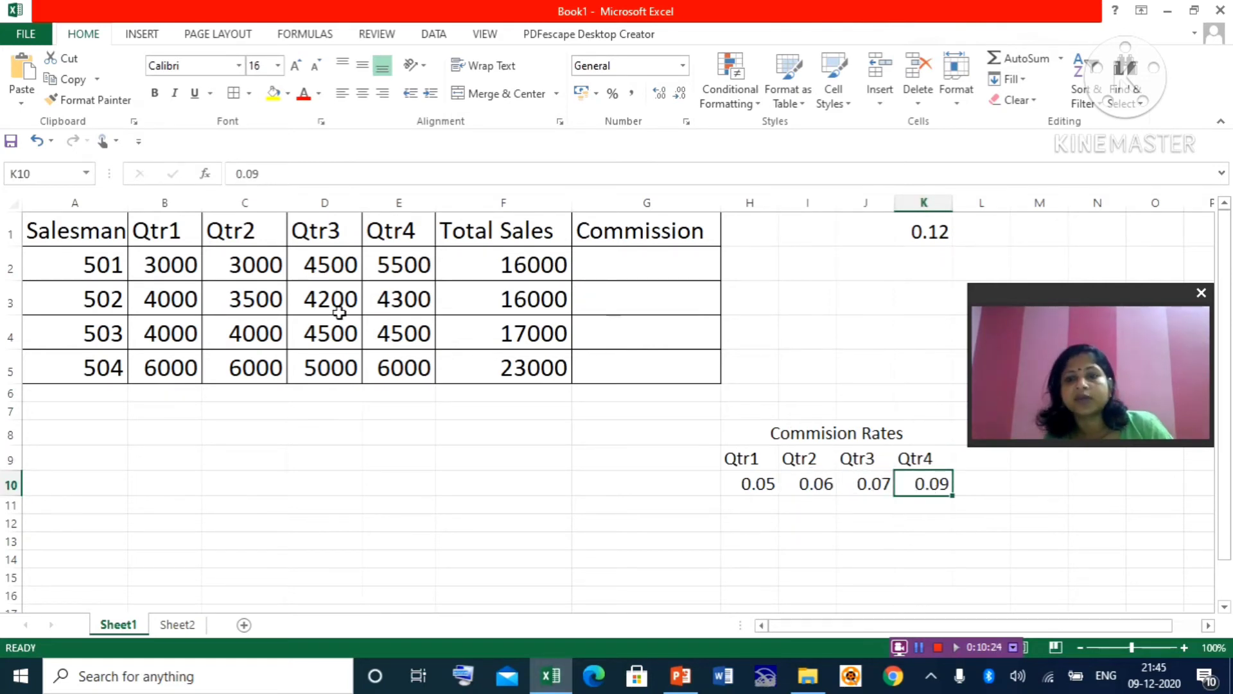
left_click(752, 486)
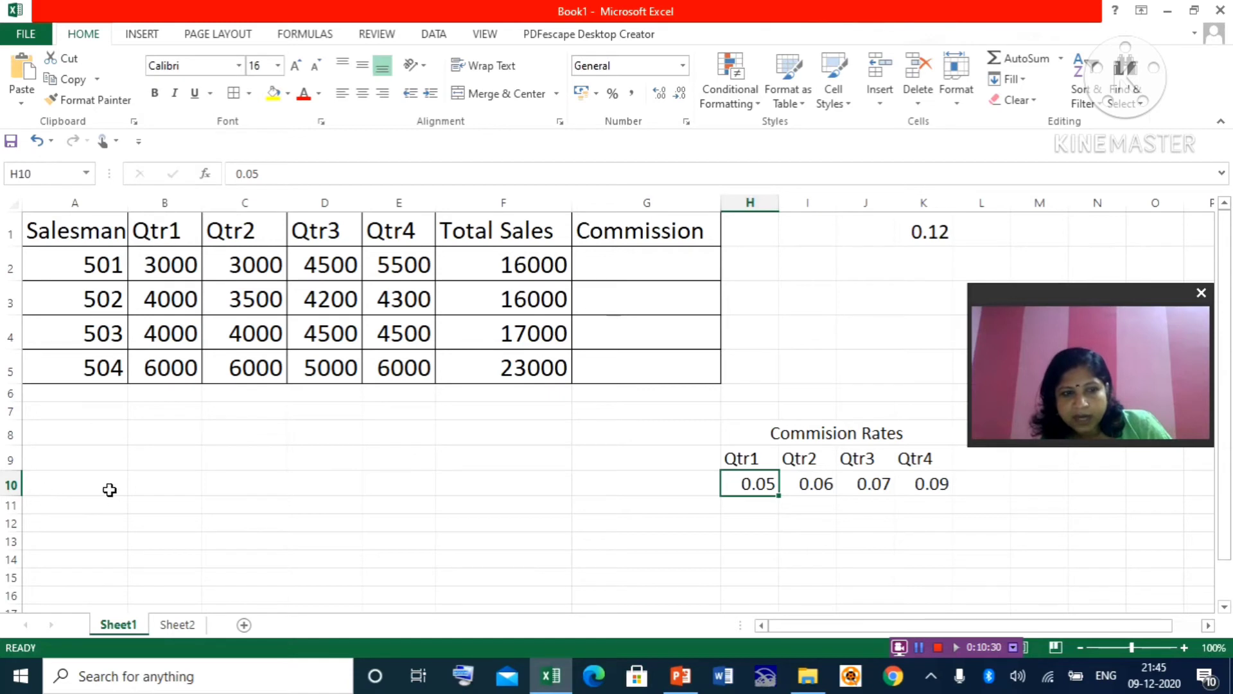
Step: Start the commission formula for salesman 501 in G2 with =F2* to multiply the total sales
left_click(636, 266)
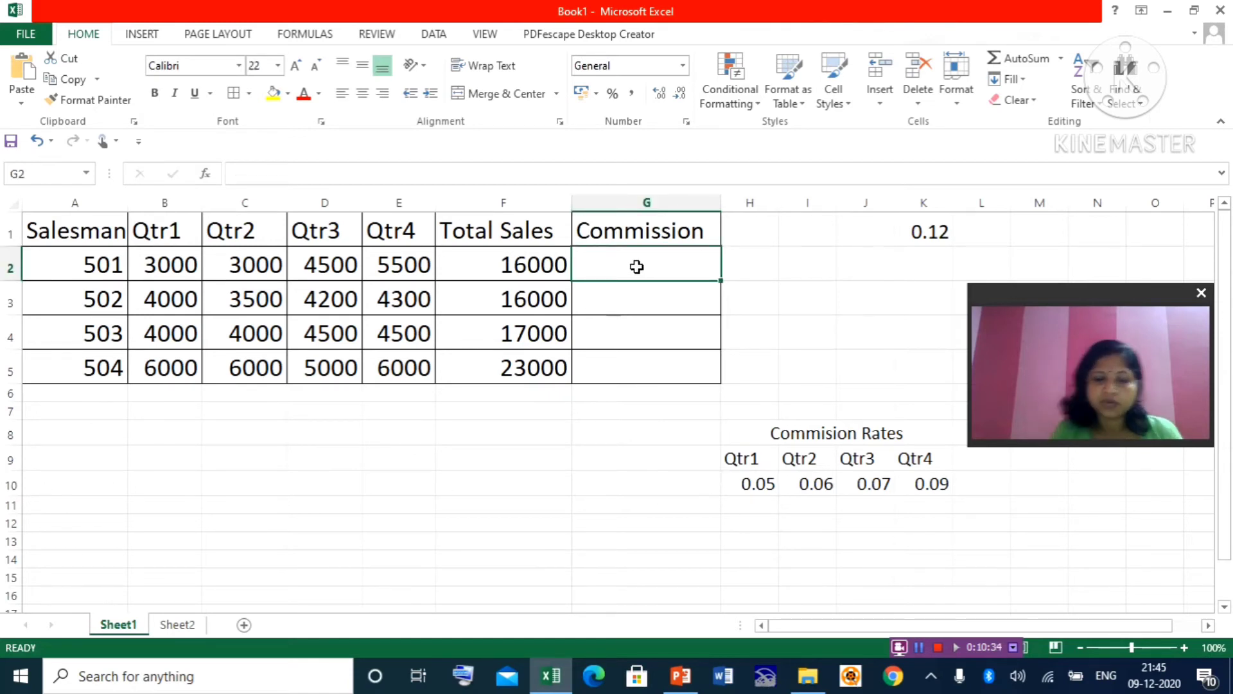
type("=")
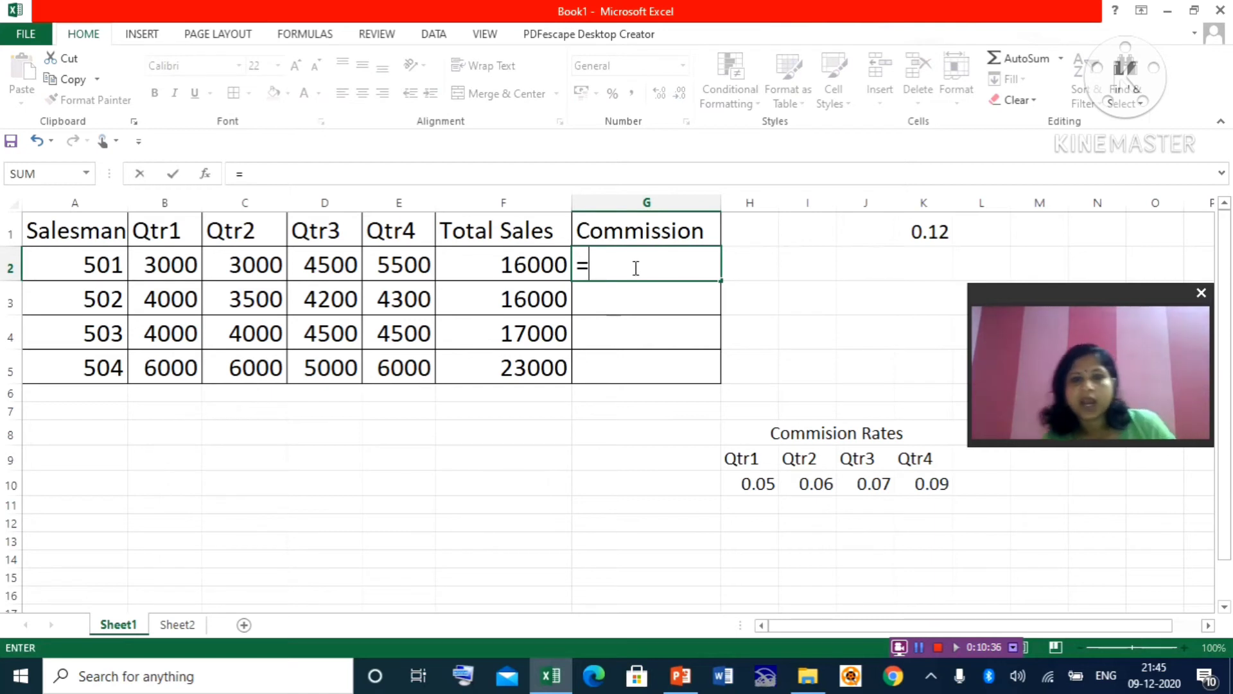
left_click(532, 268)
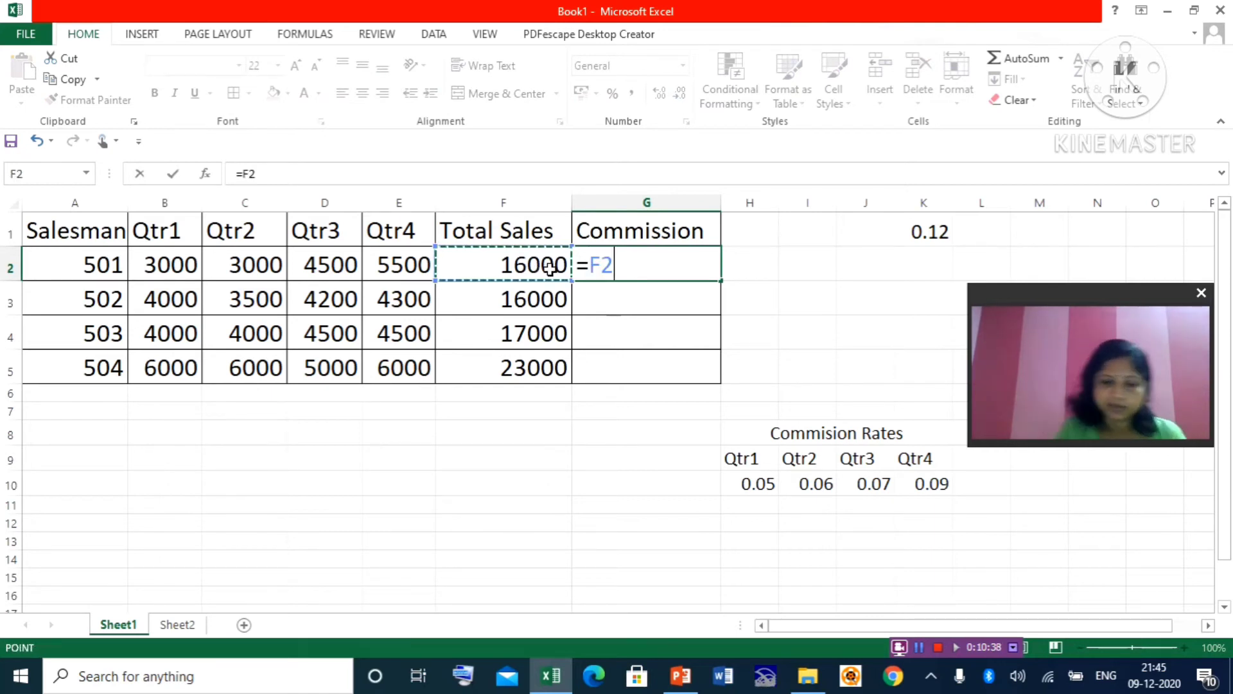
type("*")
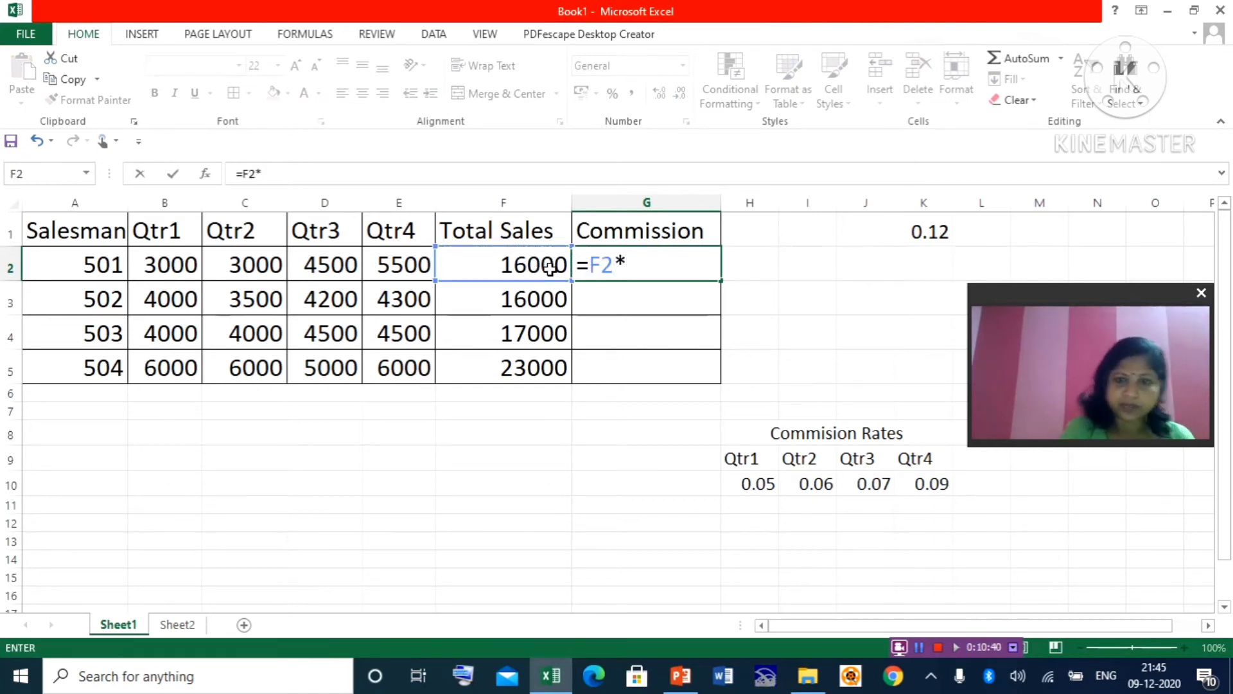
left_click(747, 485)
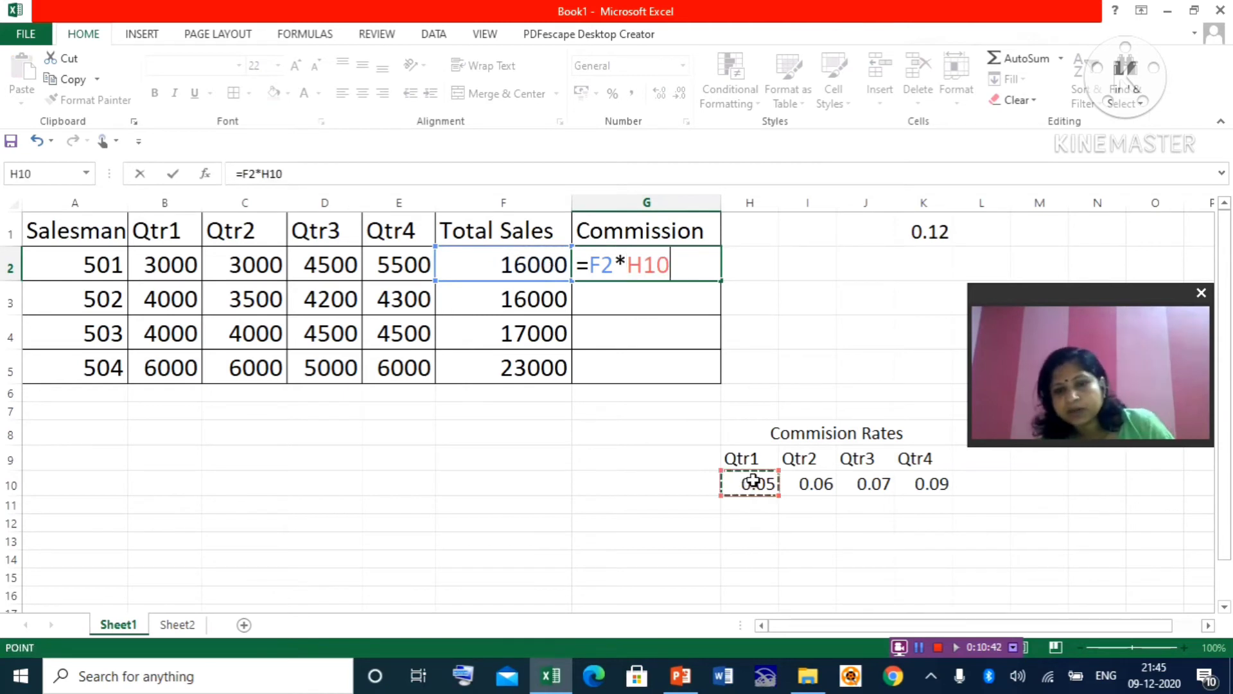
left_click(808, 482)
left_click(869, 483)
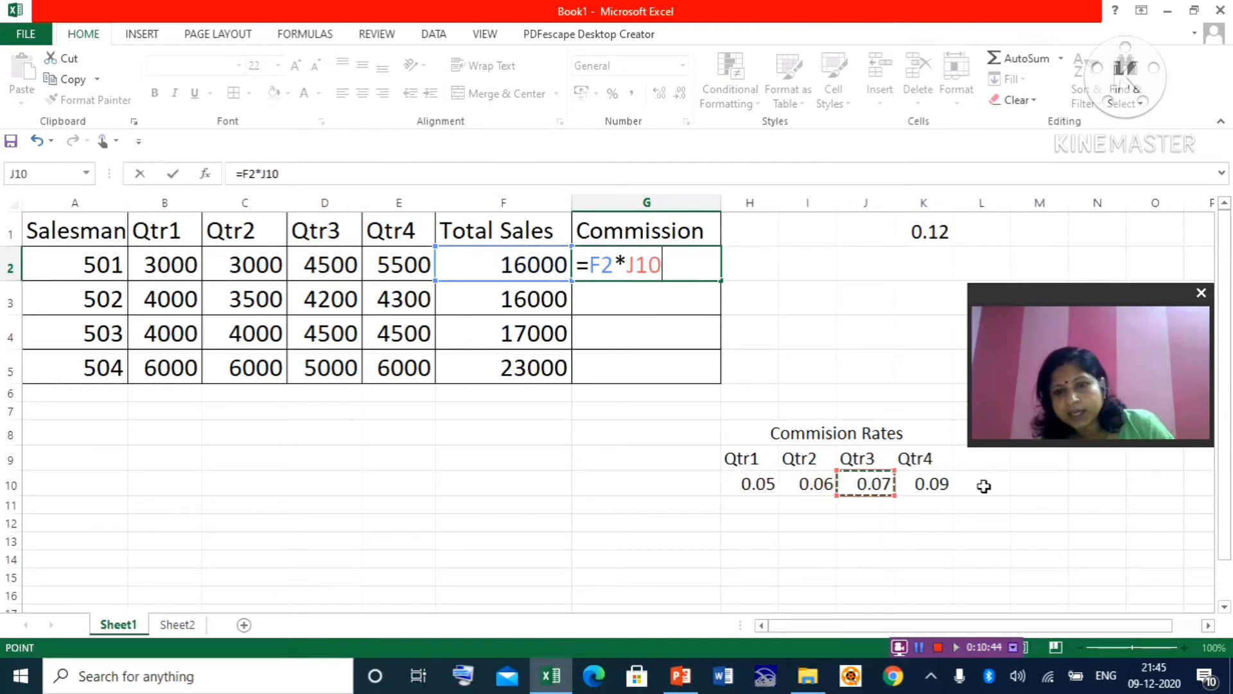
left_click(938, 483)
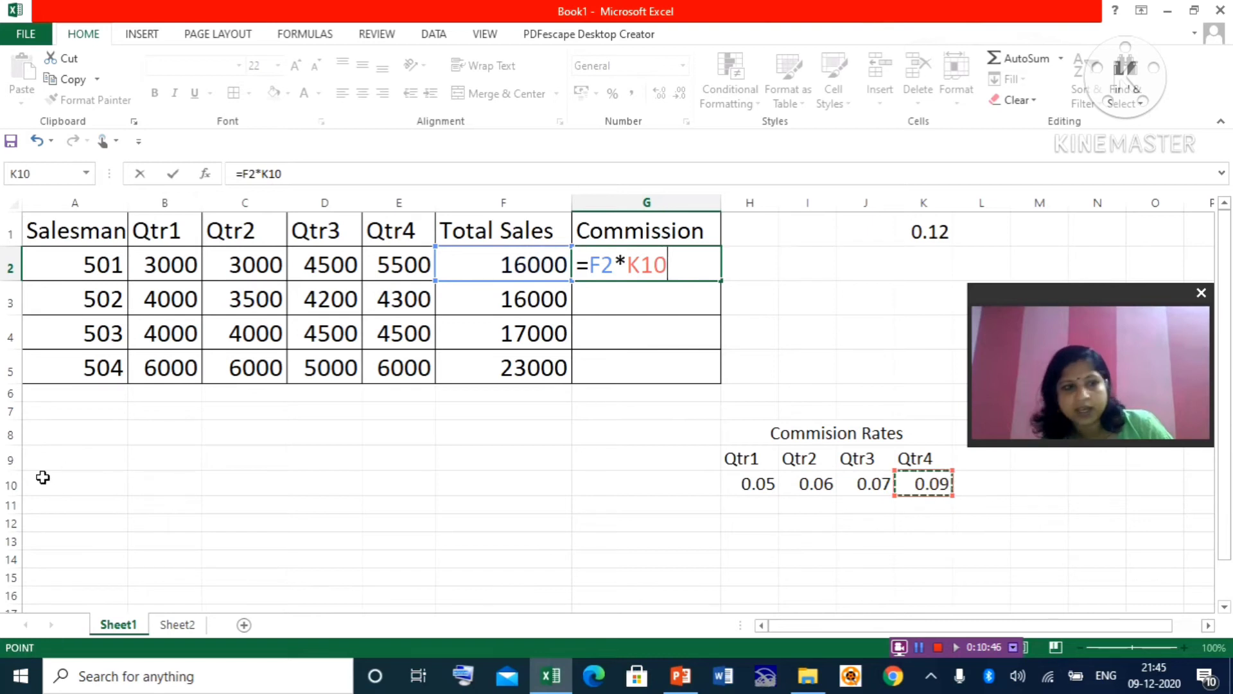
left_click(25, 489)
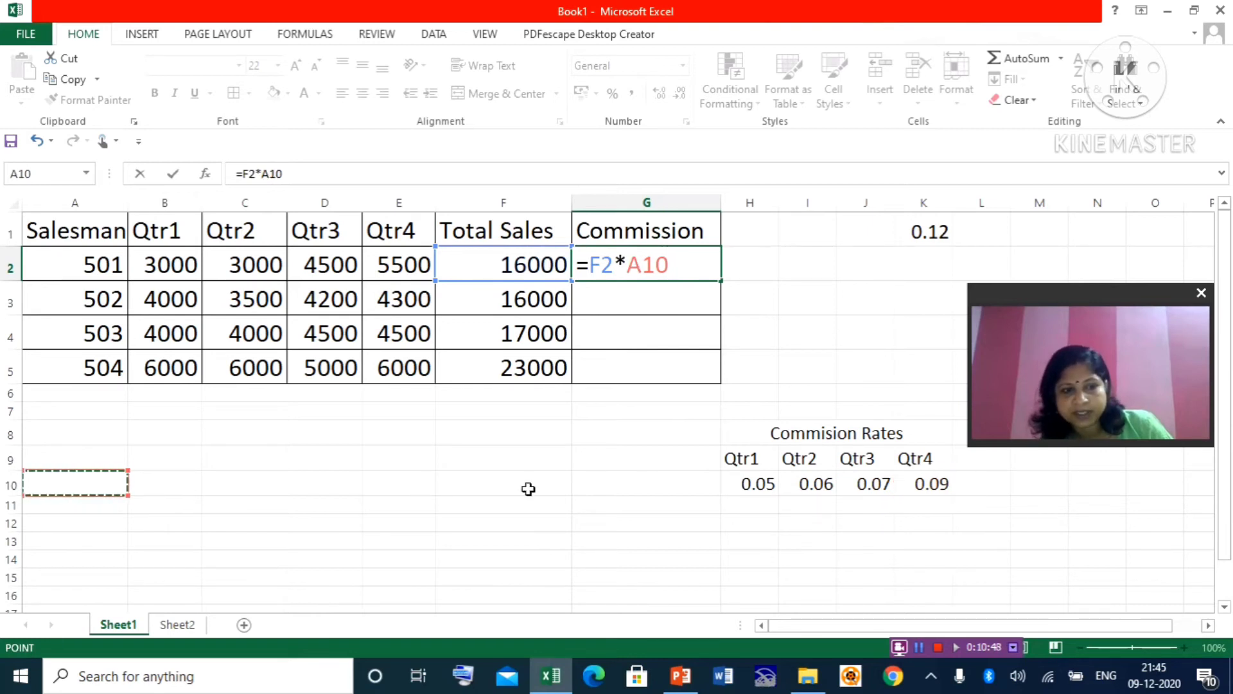
left_click_drag(737, 481, 935, 483)
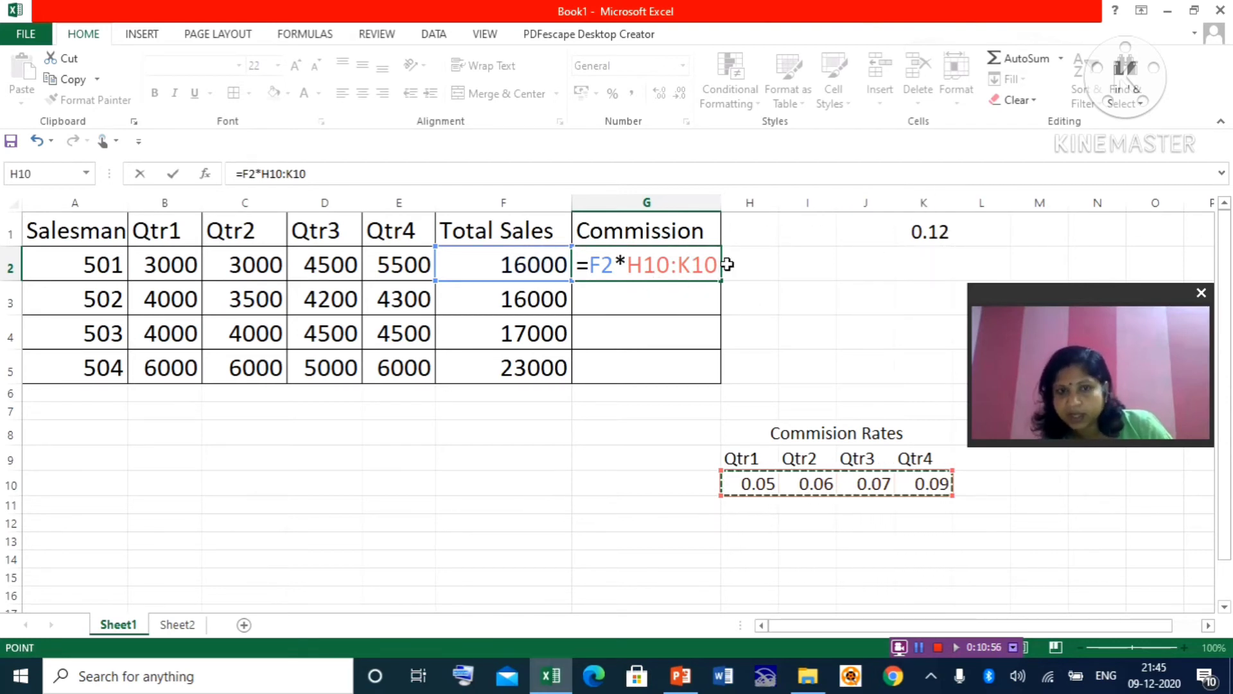
key("BackSpace")
key("BackSpace")
key("BackSpace")
key("BackSpace")
key("BackSpace")
key("BackSpace")
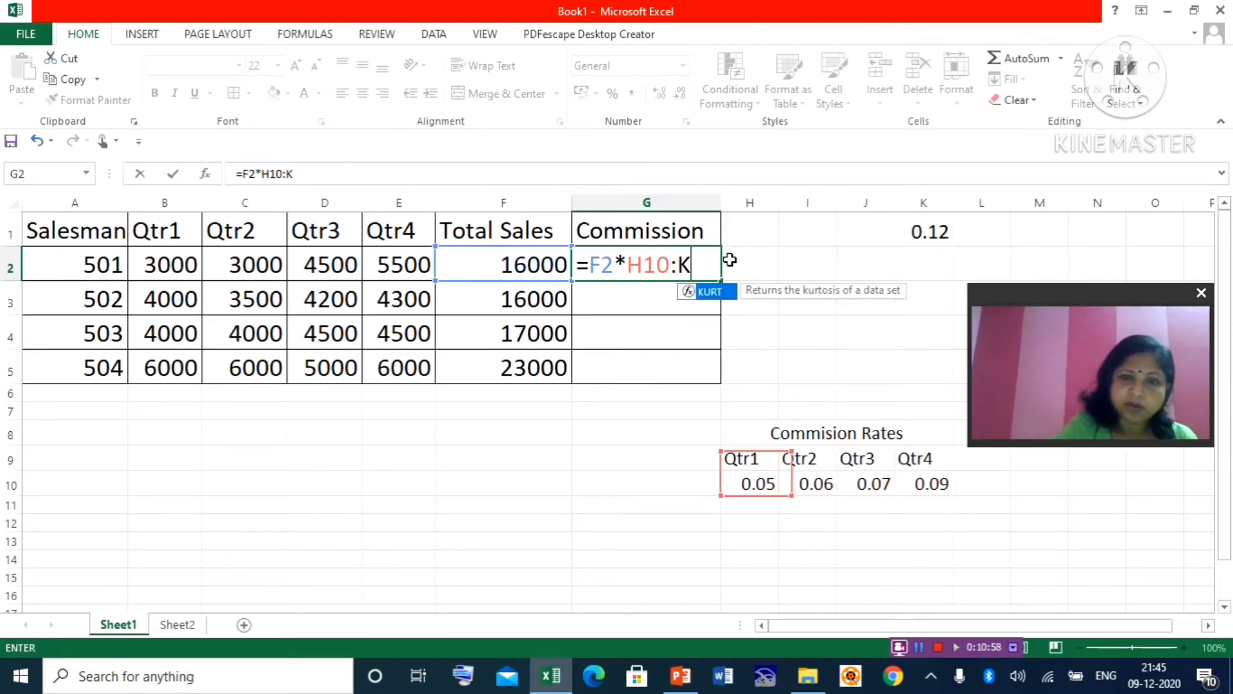
key("BackSpace")
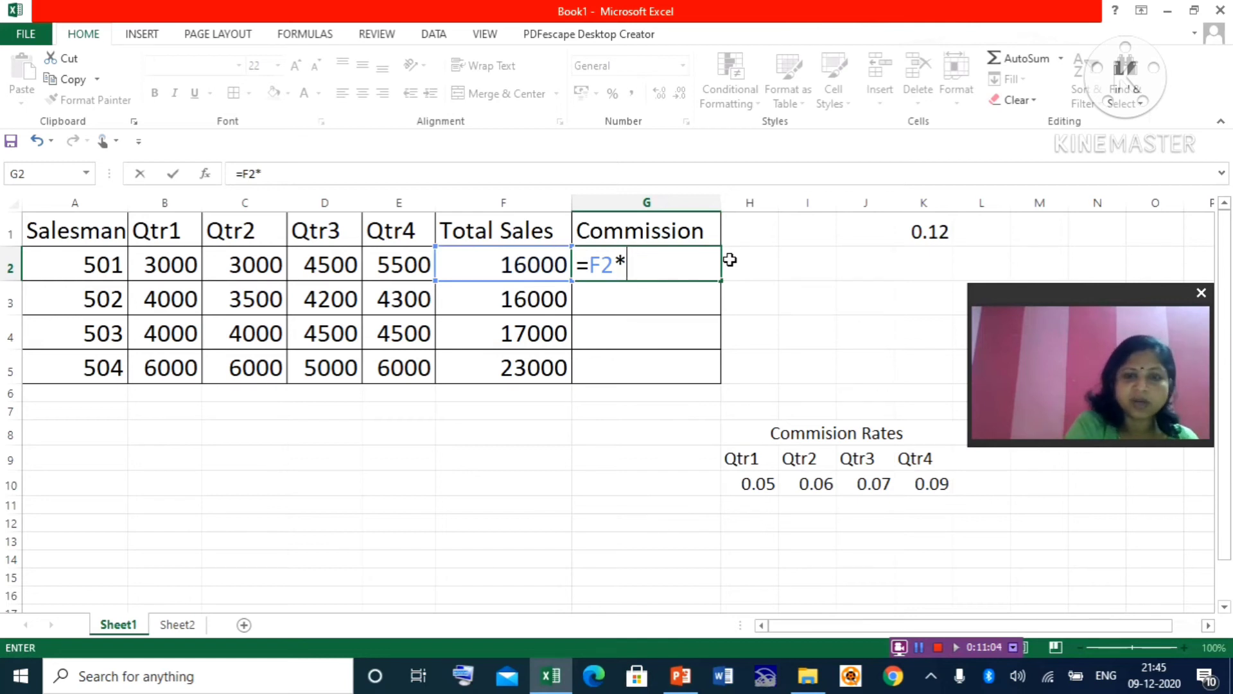
Step: Complete the G2 formula as =F2*H$10, with a mixed reference to the Qtr1 rate
type("H")
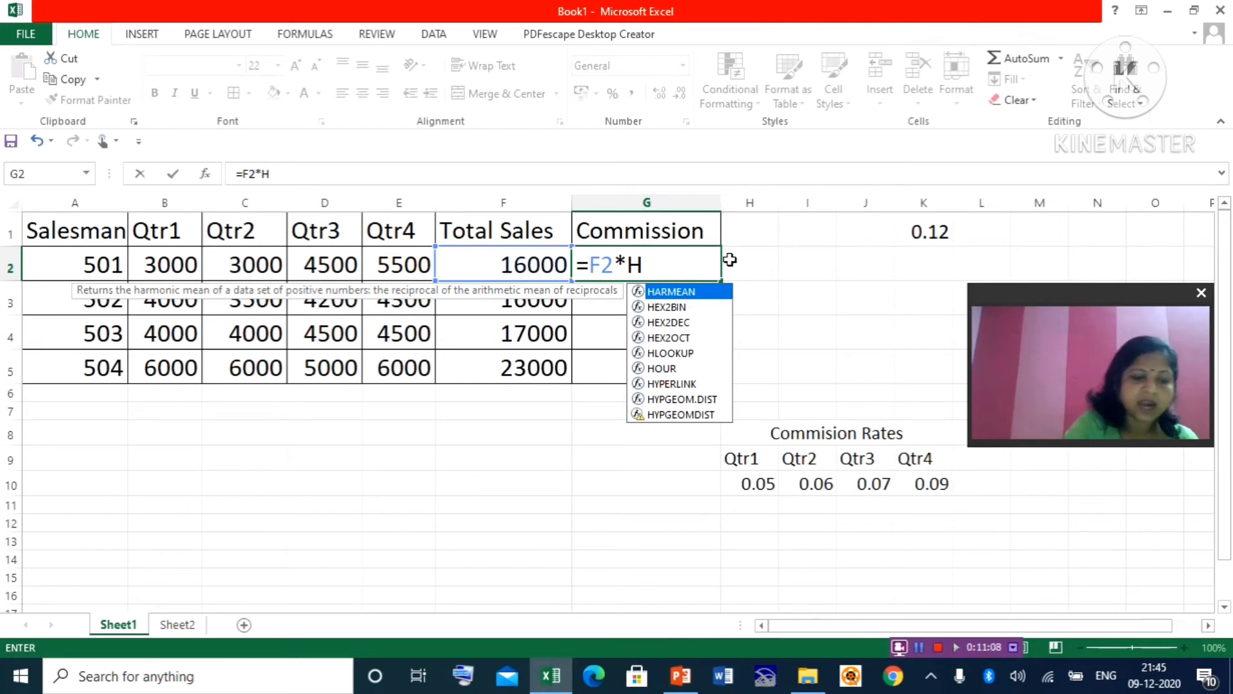
type("$")
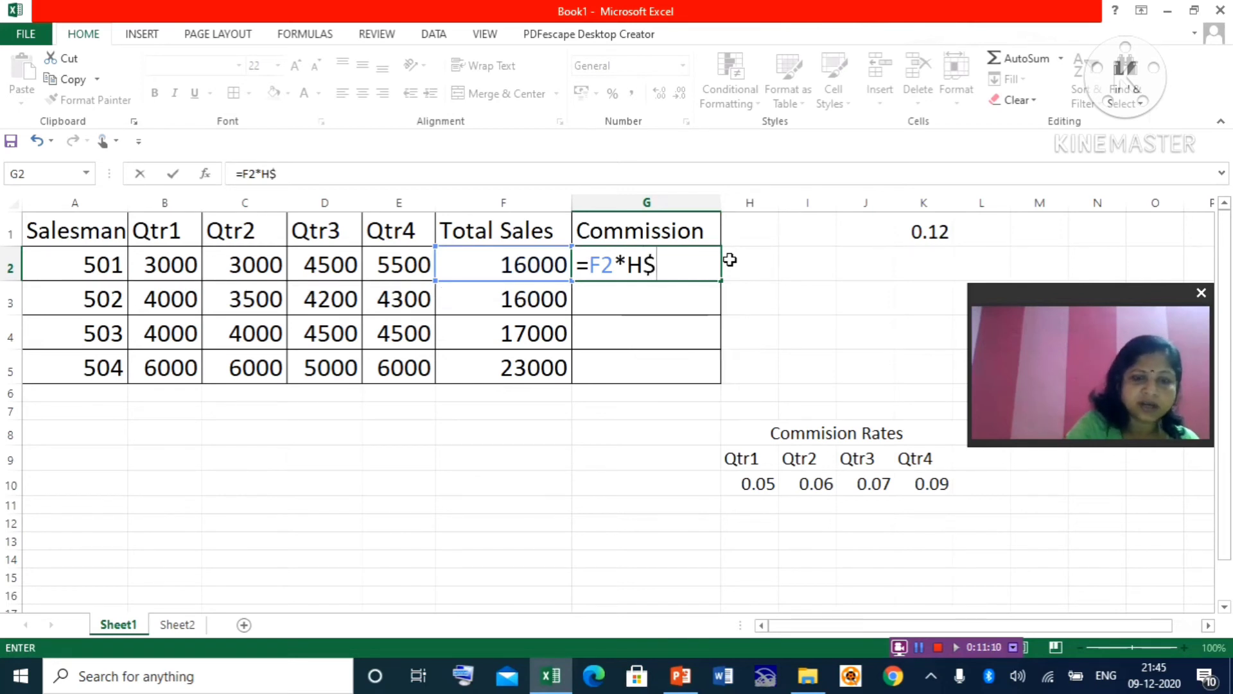
type("10")
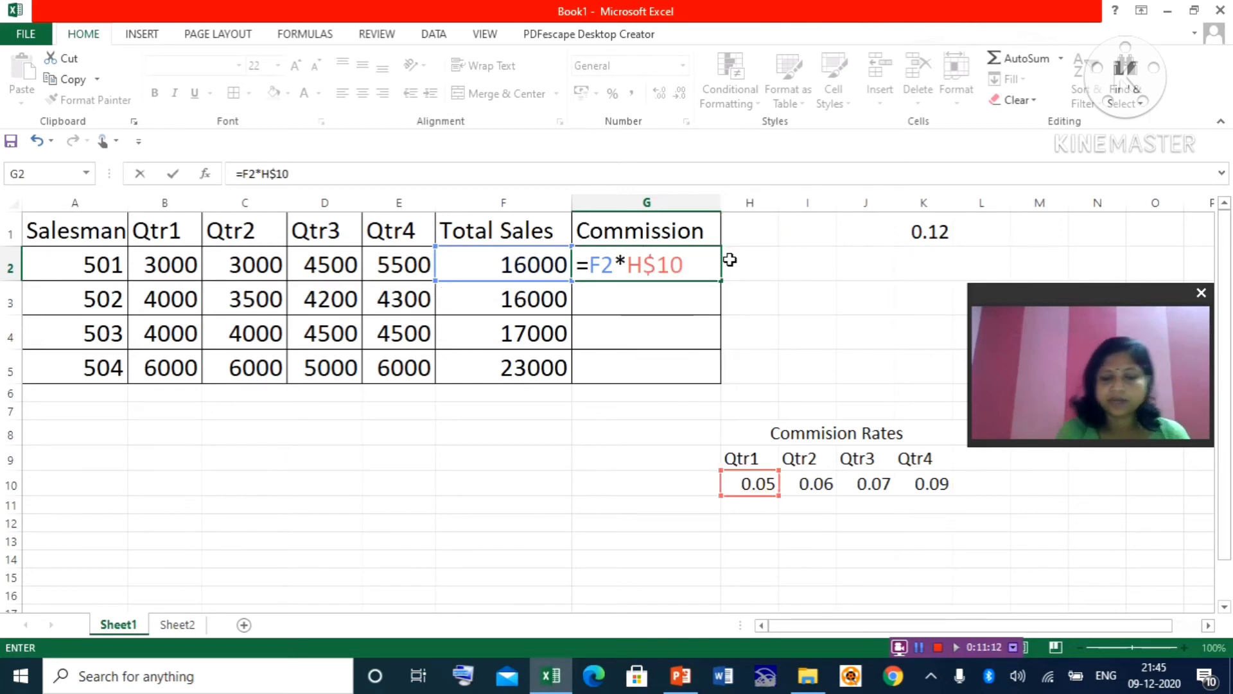
key("Return")
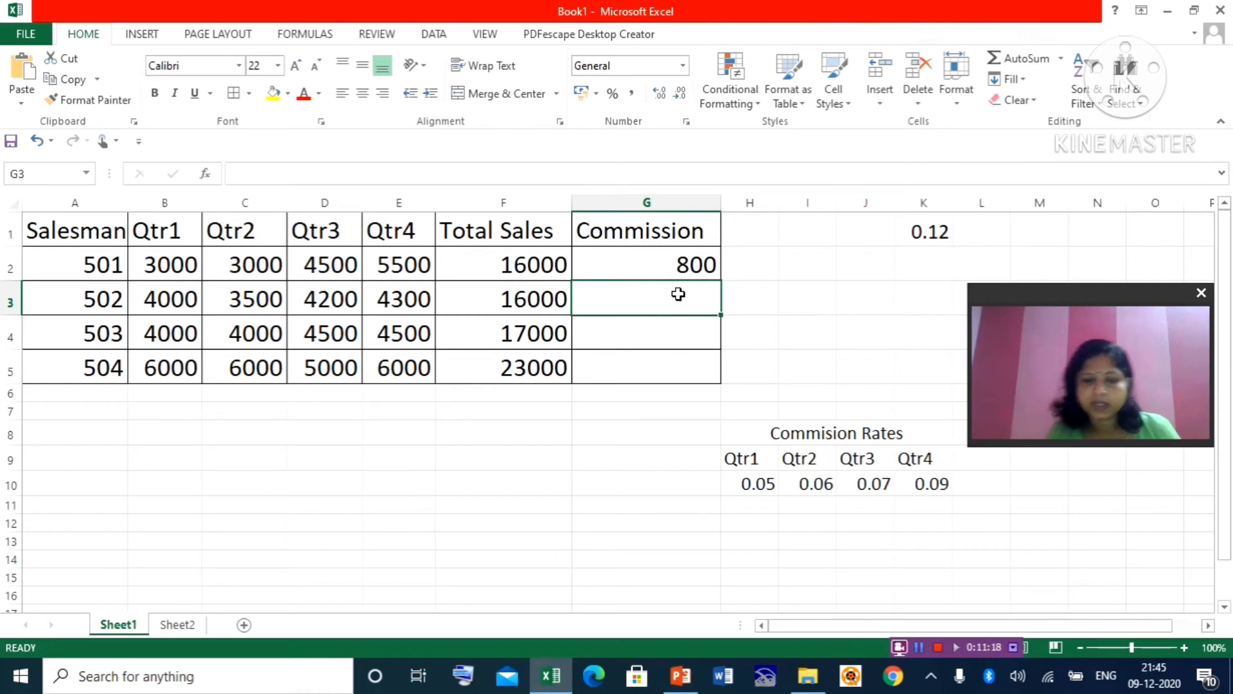
Step: Enter the commission formula =F3*I$10 in G3, using the Qtr2 rate for salesman 502
type("=")
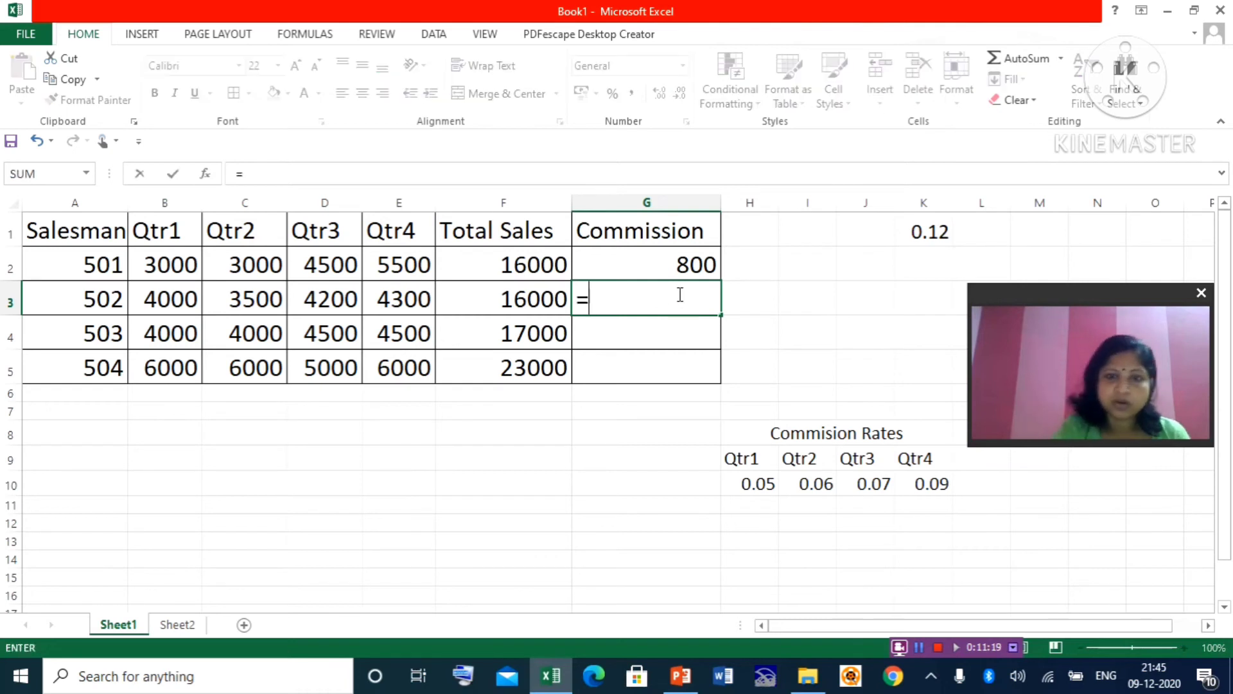
left_click(530, 299)
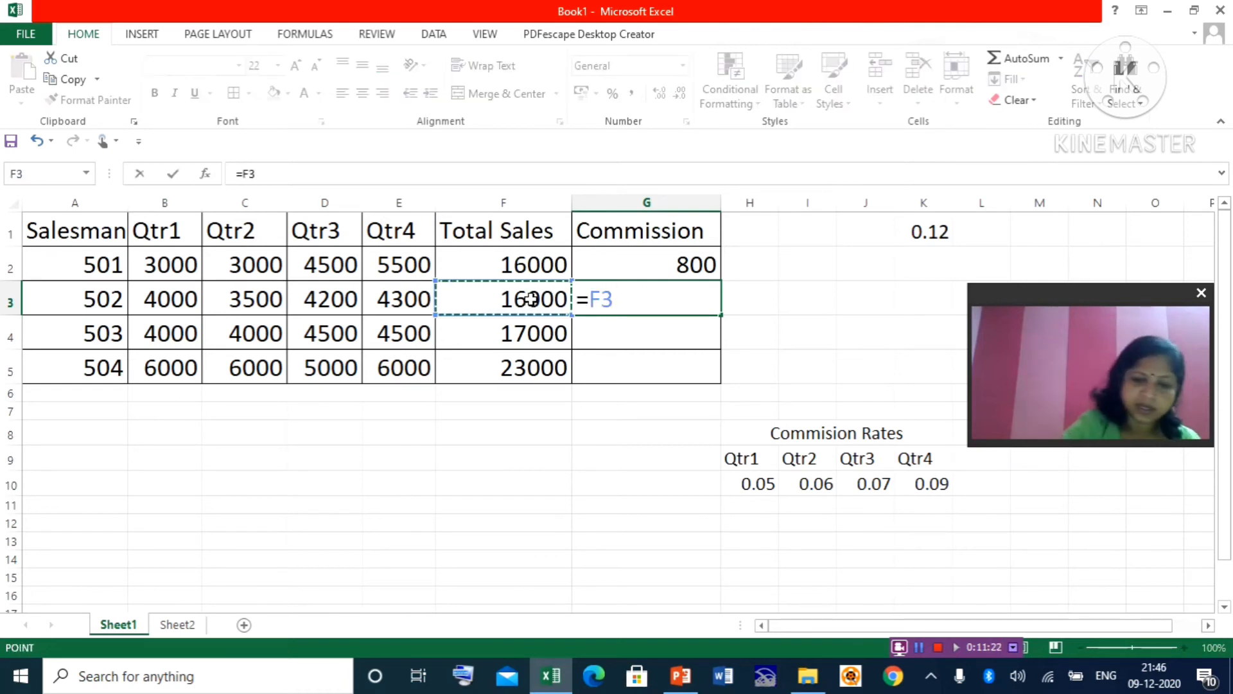
type("*")
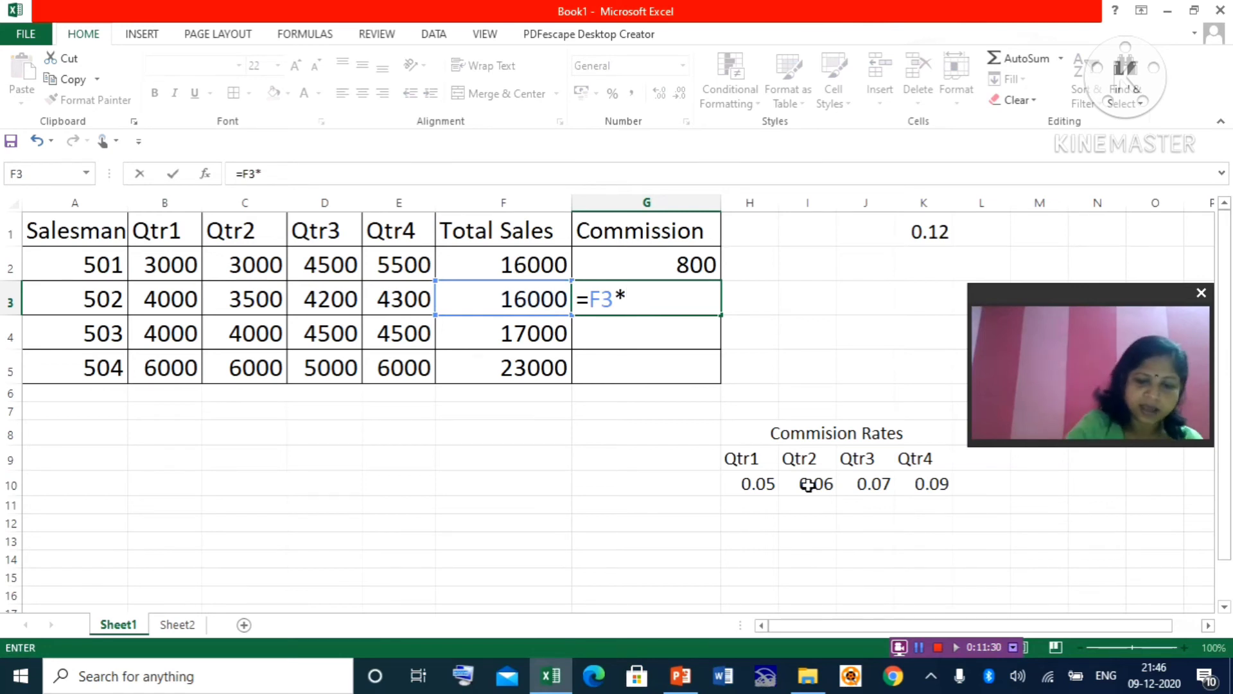
type("I")
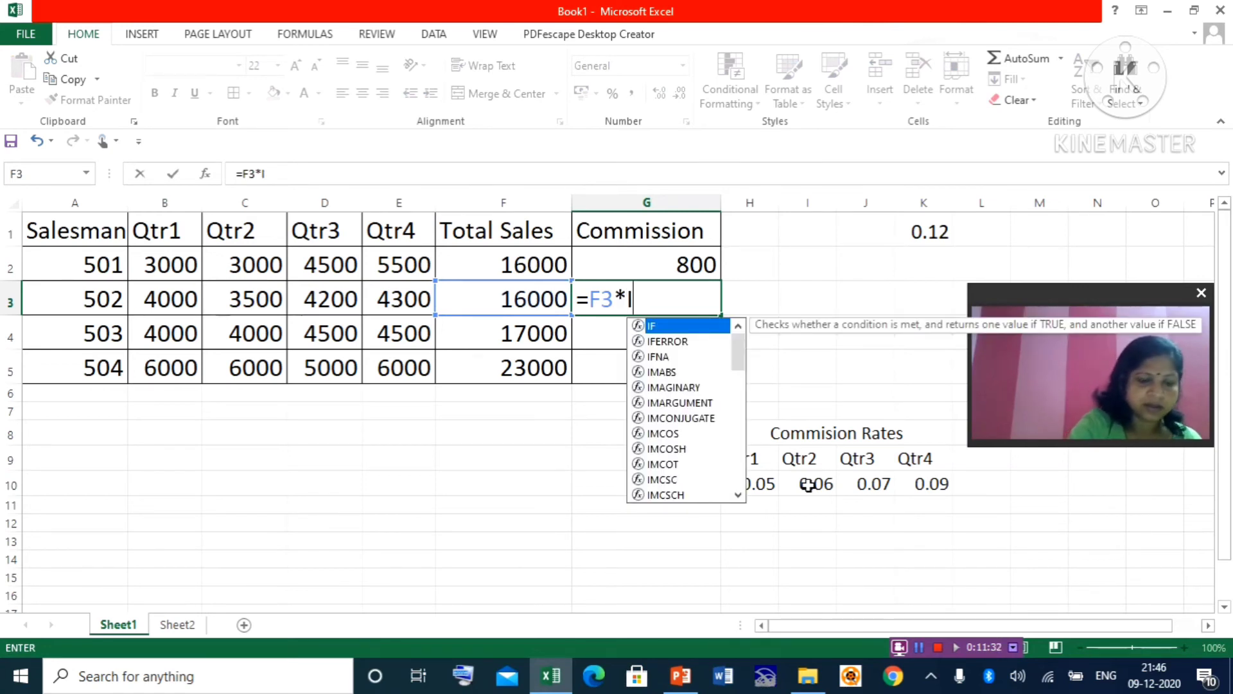
type("$10")
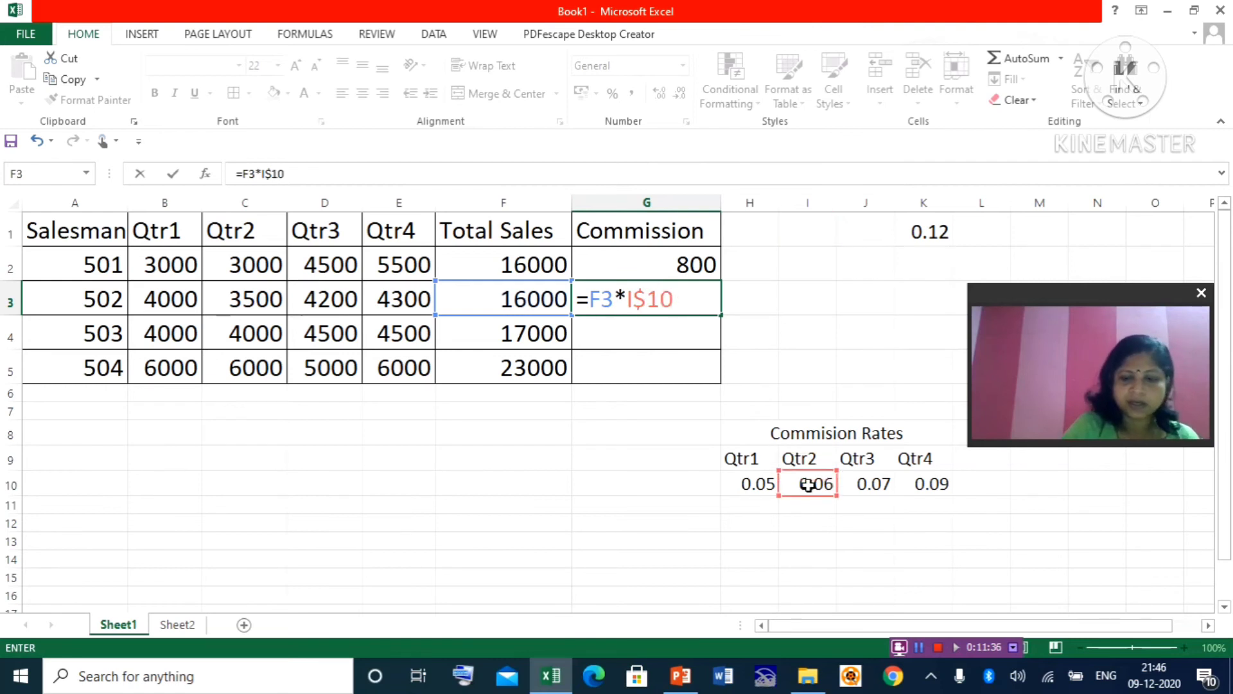
key("Return")
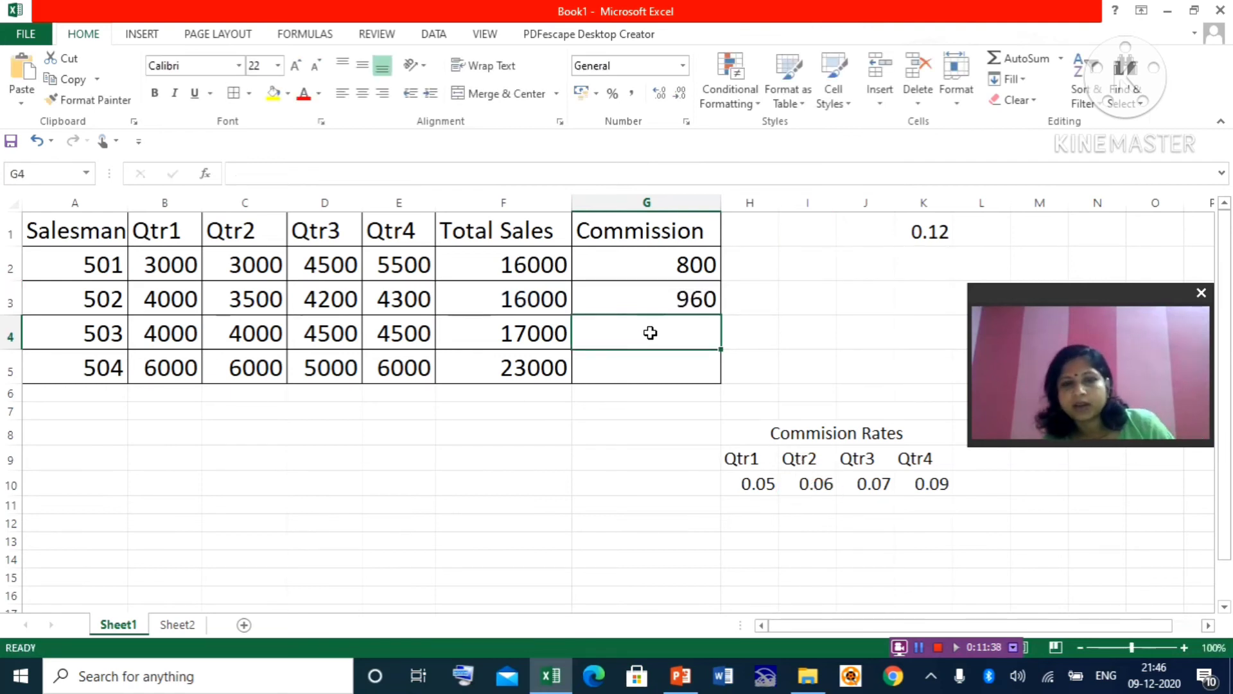
Step: Enter the commission formula =F4*J$10 in G4, using the Qtr3 rate for salesman 503
type("=")
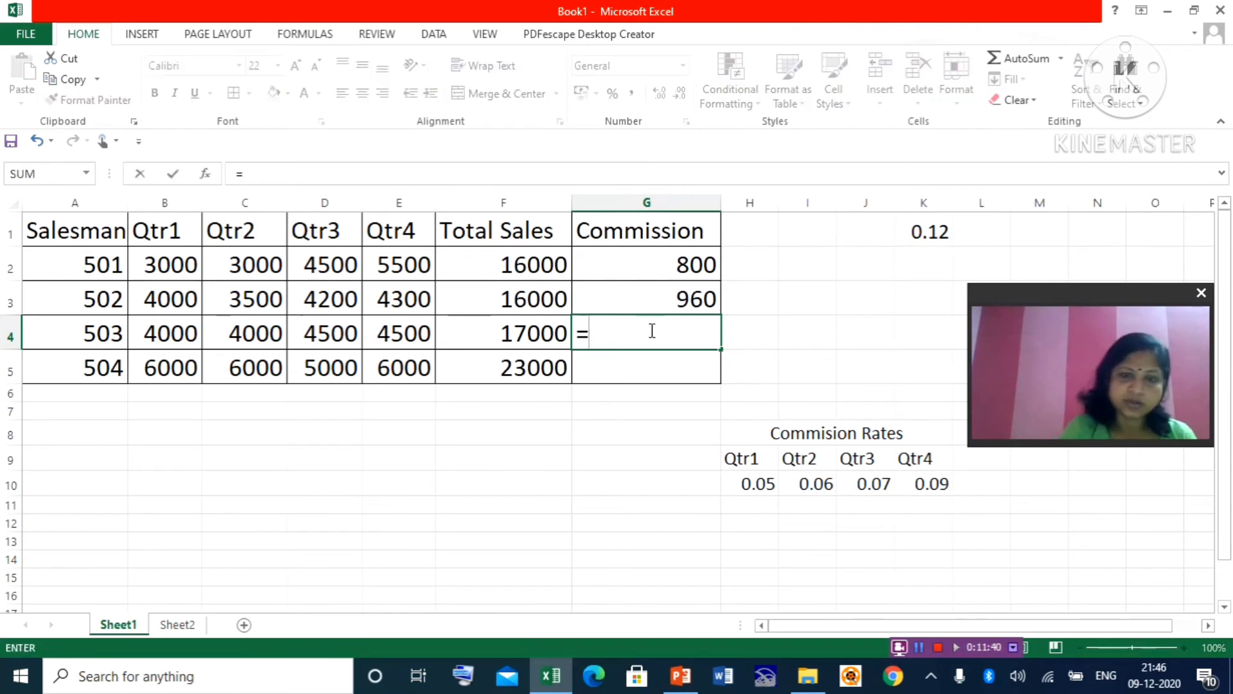
left_click(543, 329)
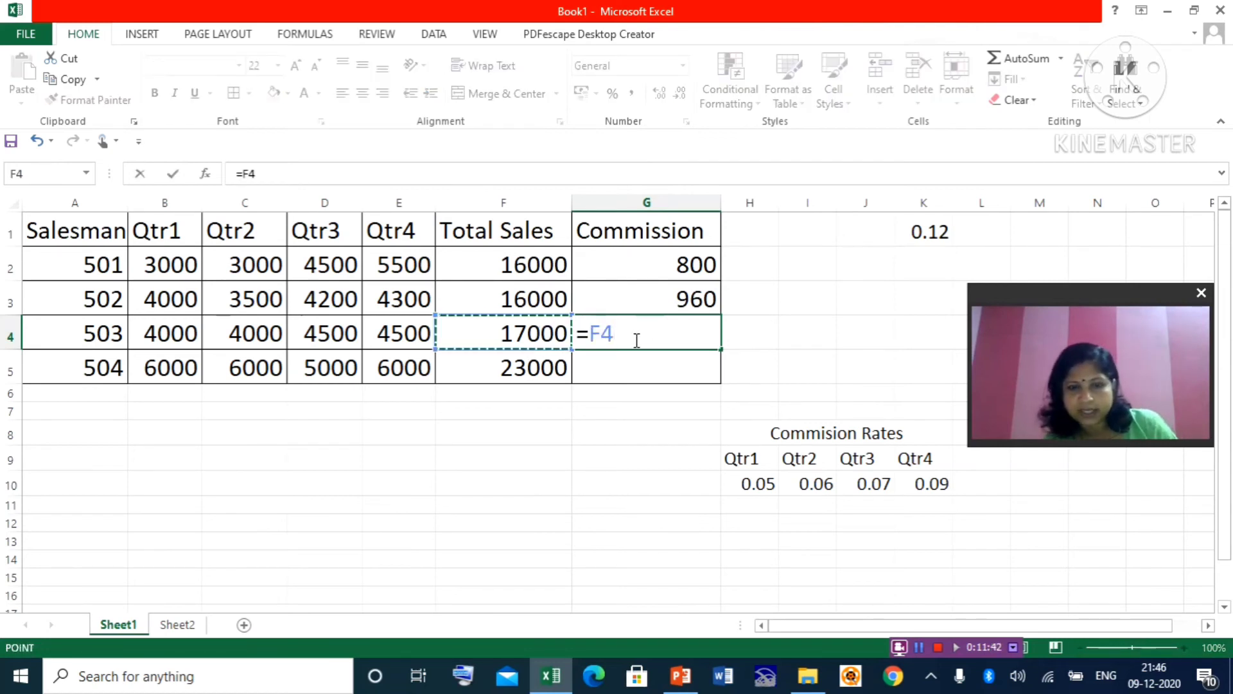
type("*")
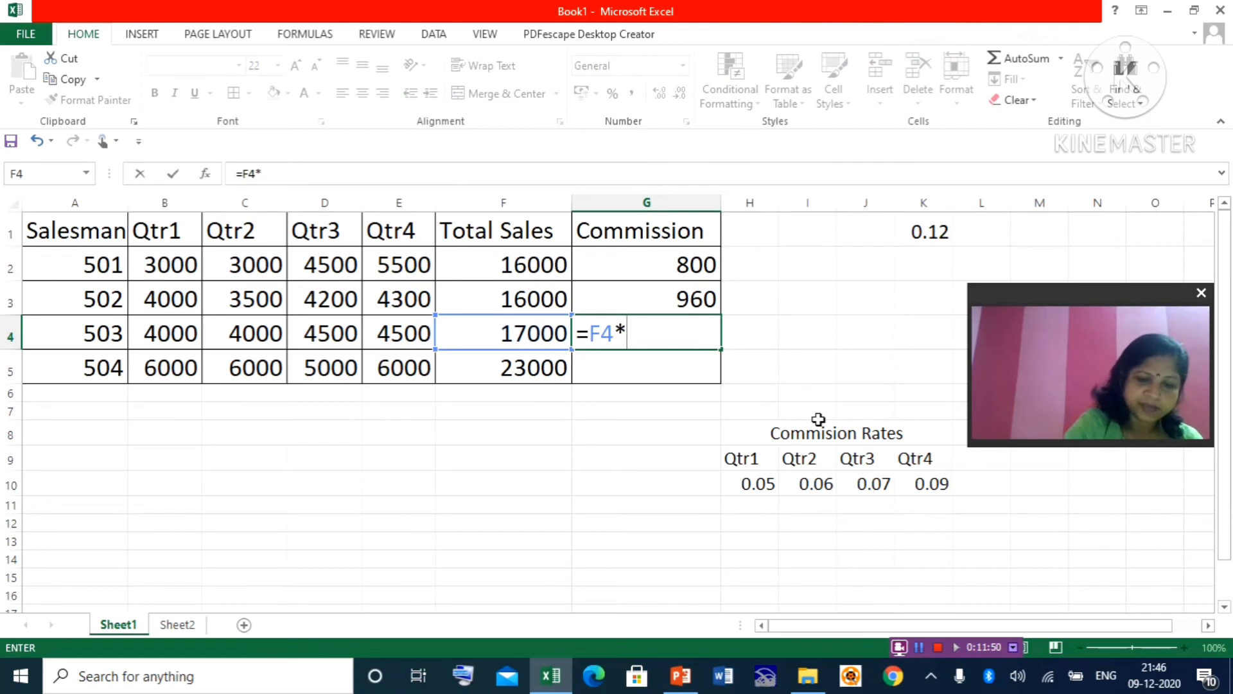
type("j")
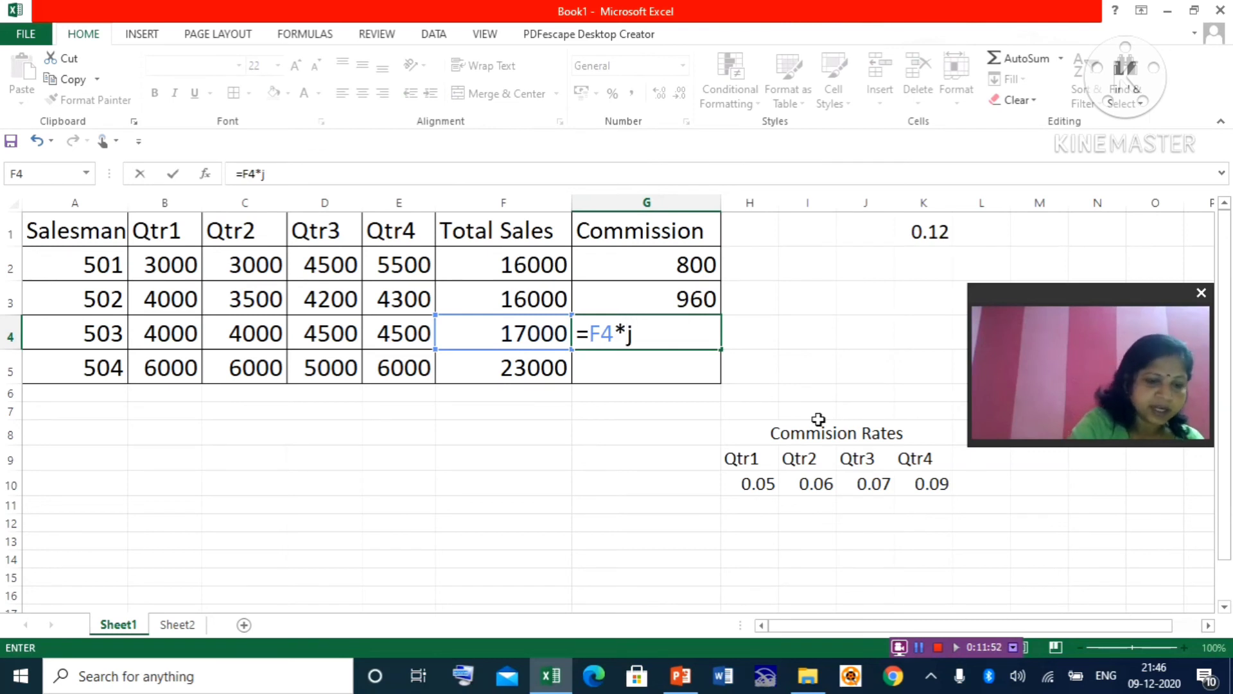
type("$10")
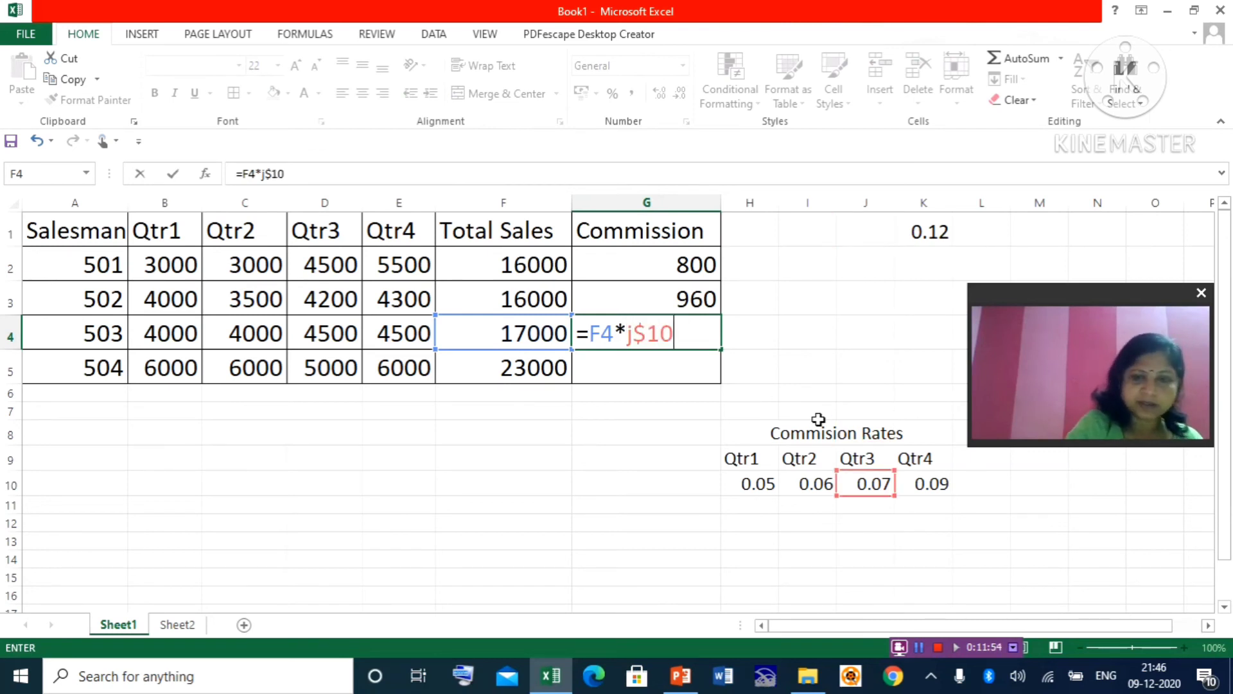
key("Return")
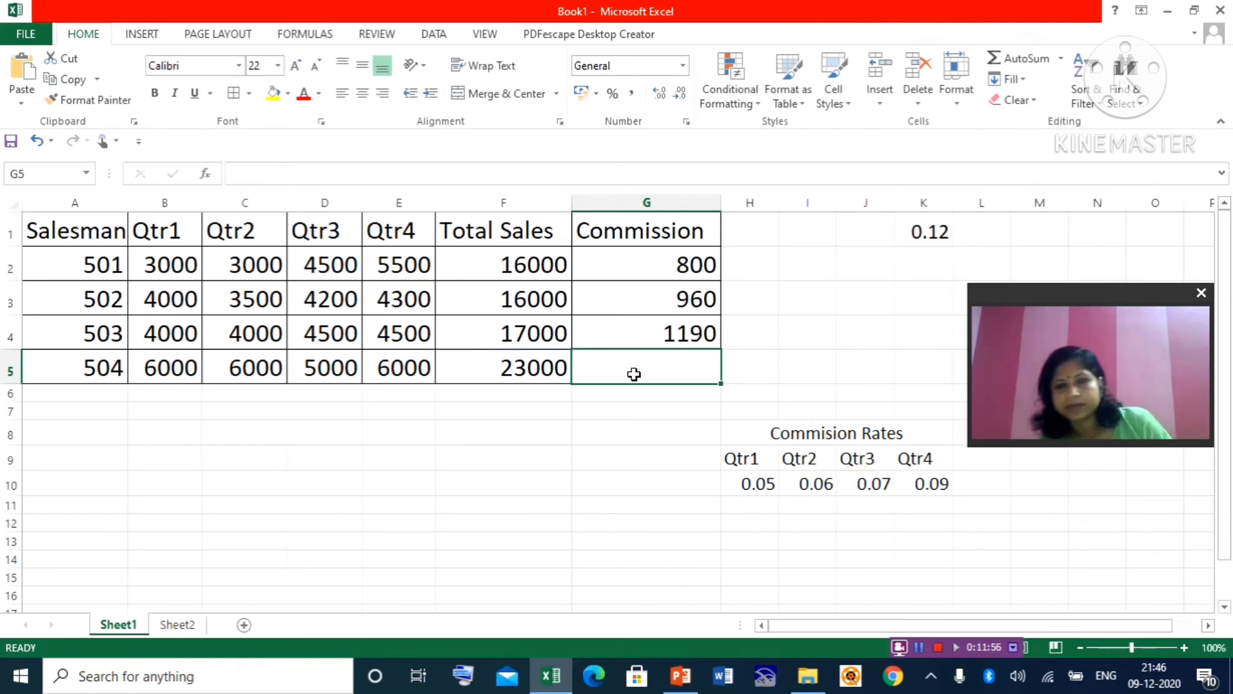
Step: Enter the commission formula =F5*K$10 in G5, using the Qtr4 rate for salesman 504
type("=")
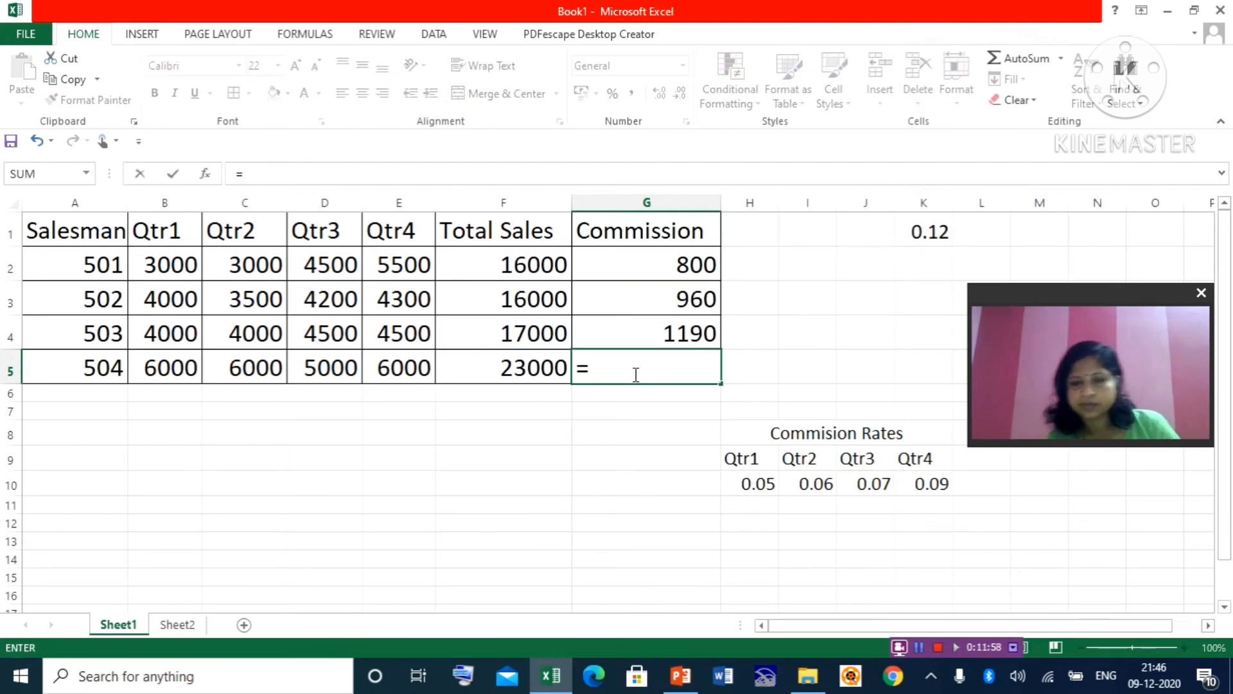
left_click(501, 376)
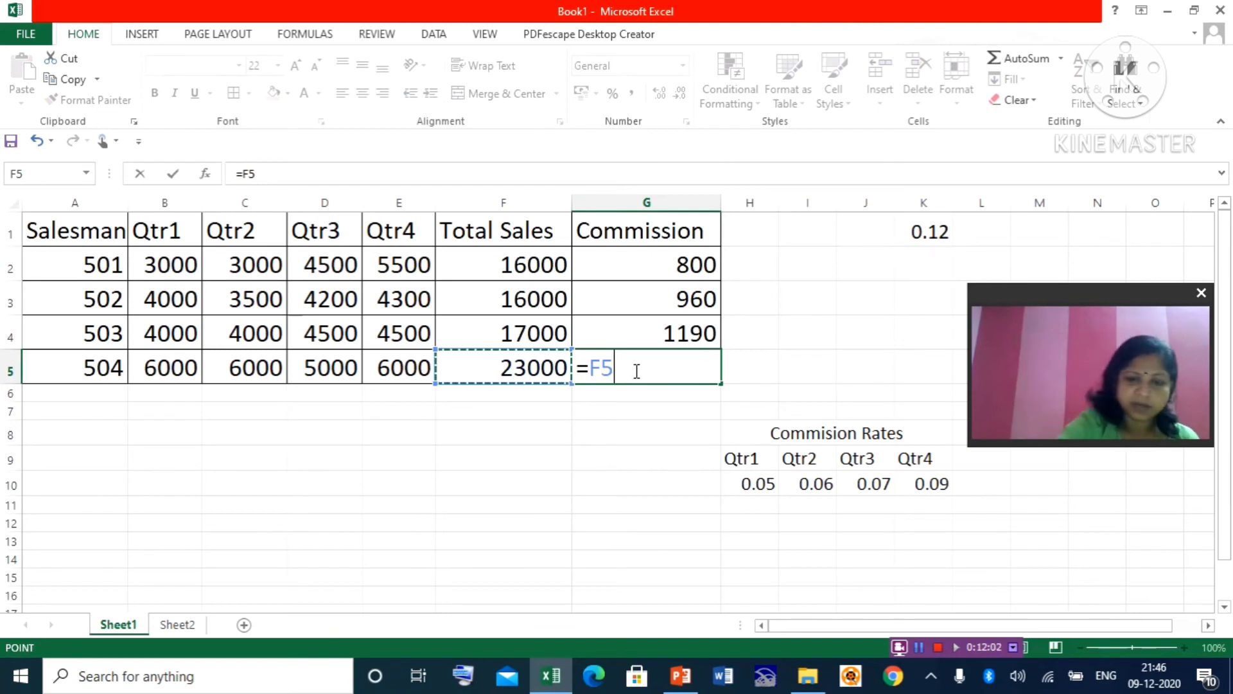
type("*")
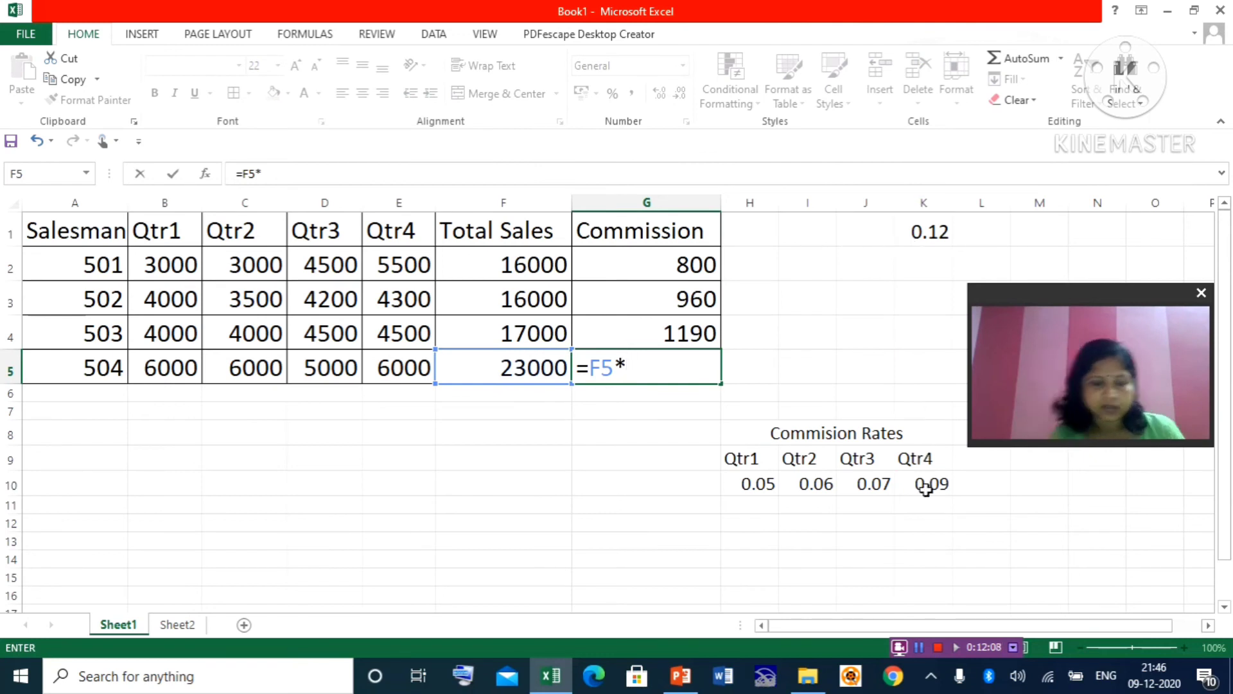
type("K")
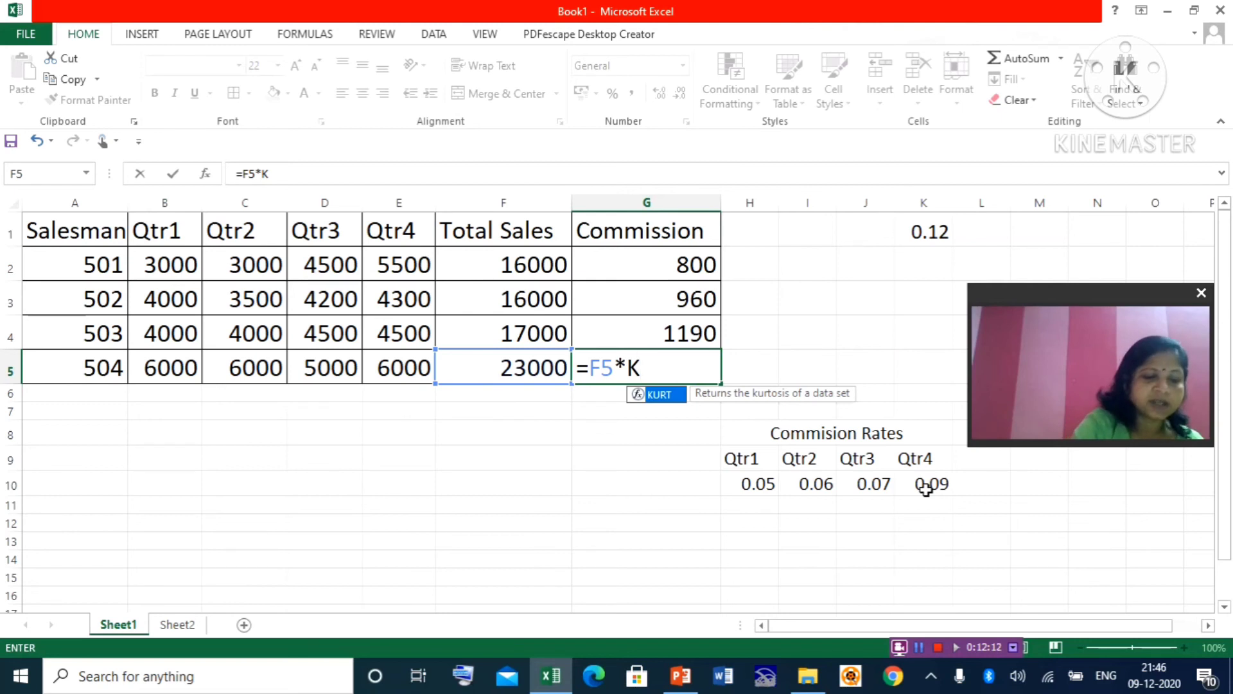
type("$1")
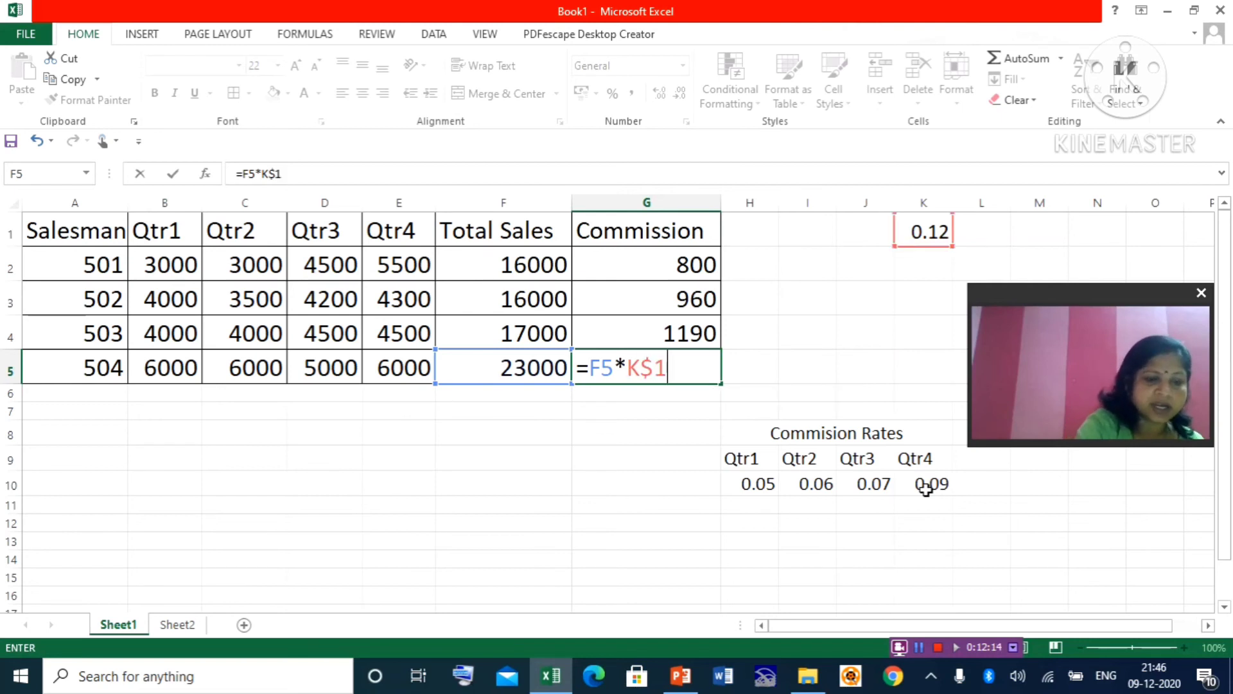
type("0")
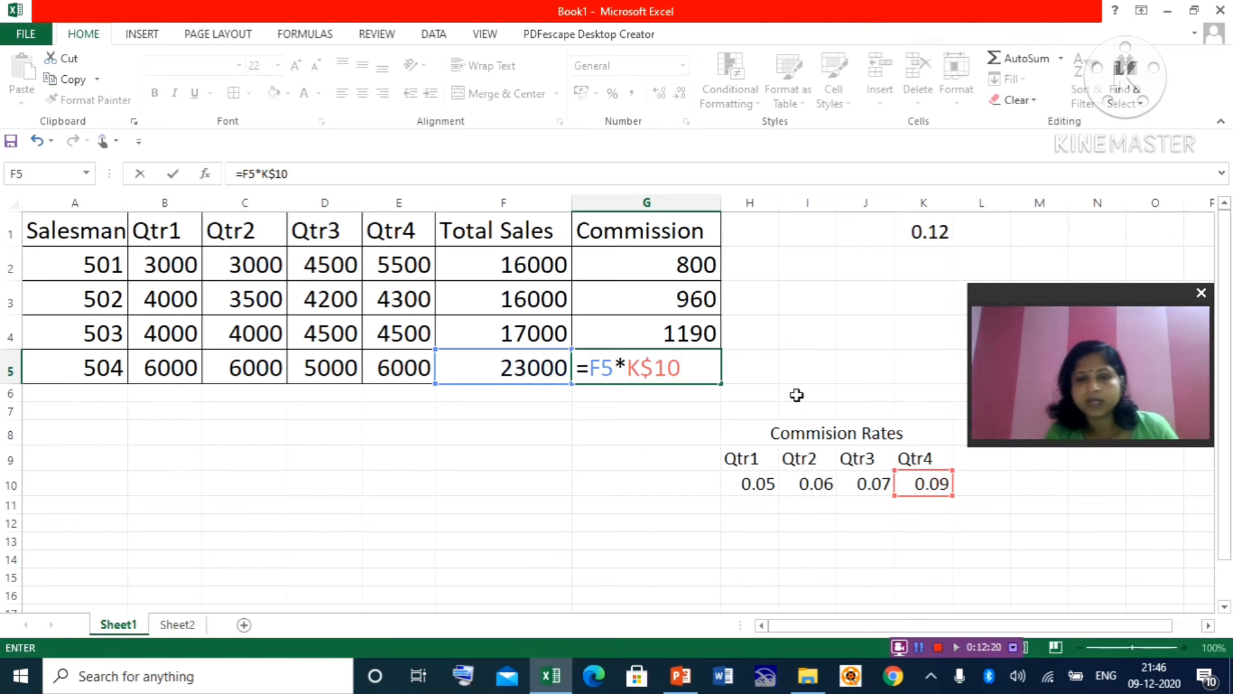
key("Return")
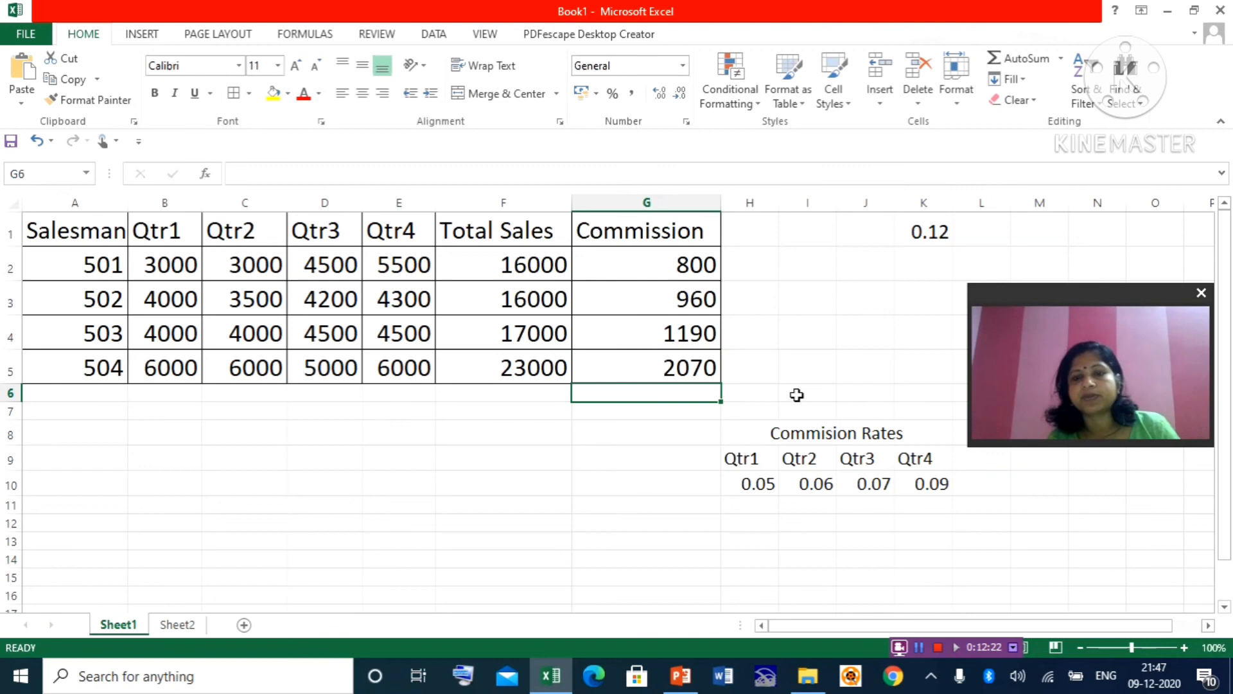
Step: Check the mixed-reference commission formula in G2
left_click(551, 504)
left_click(657, 266)
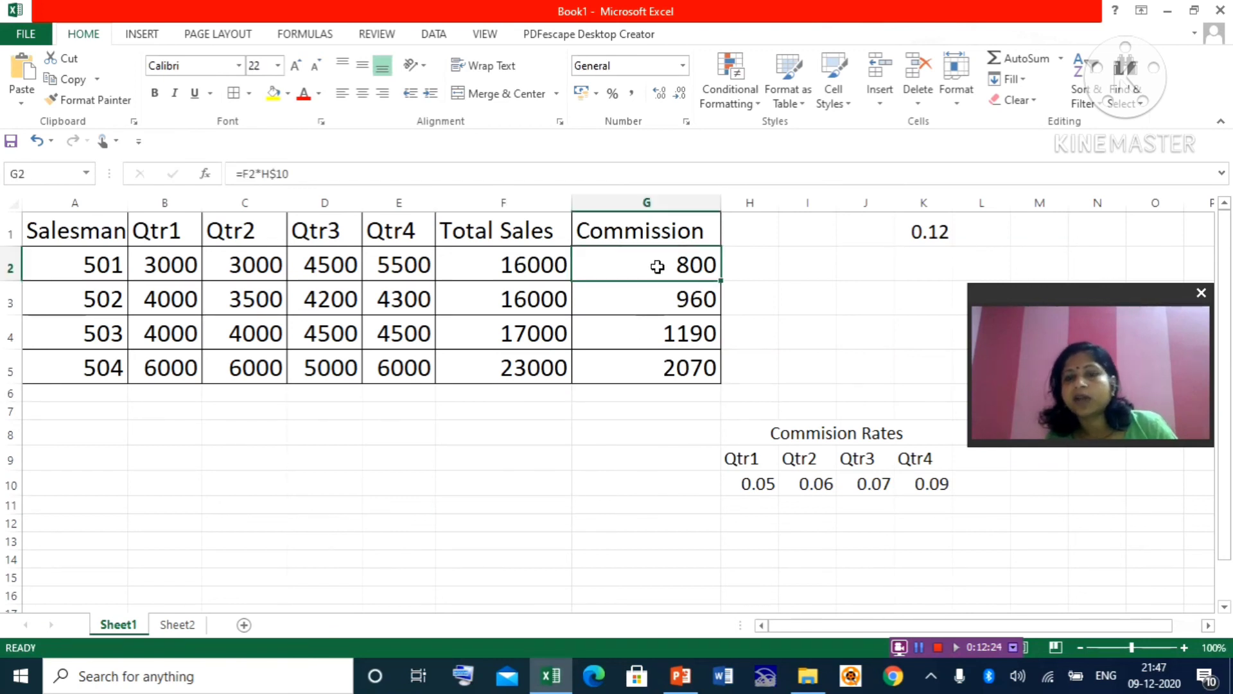